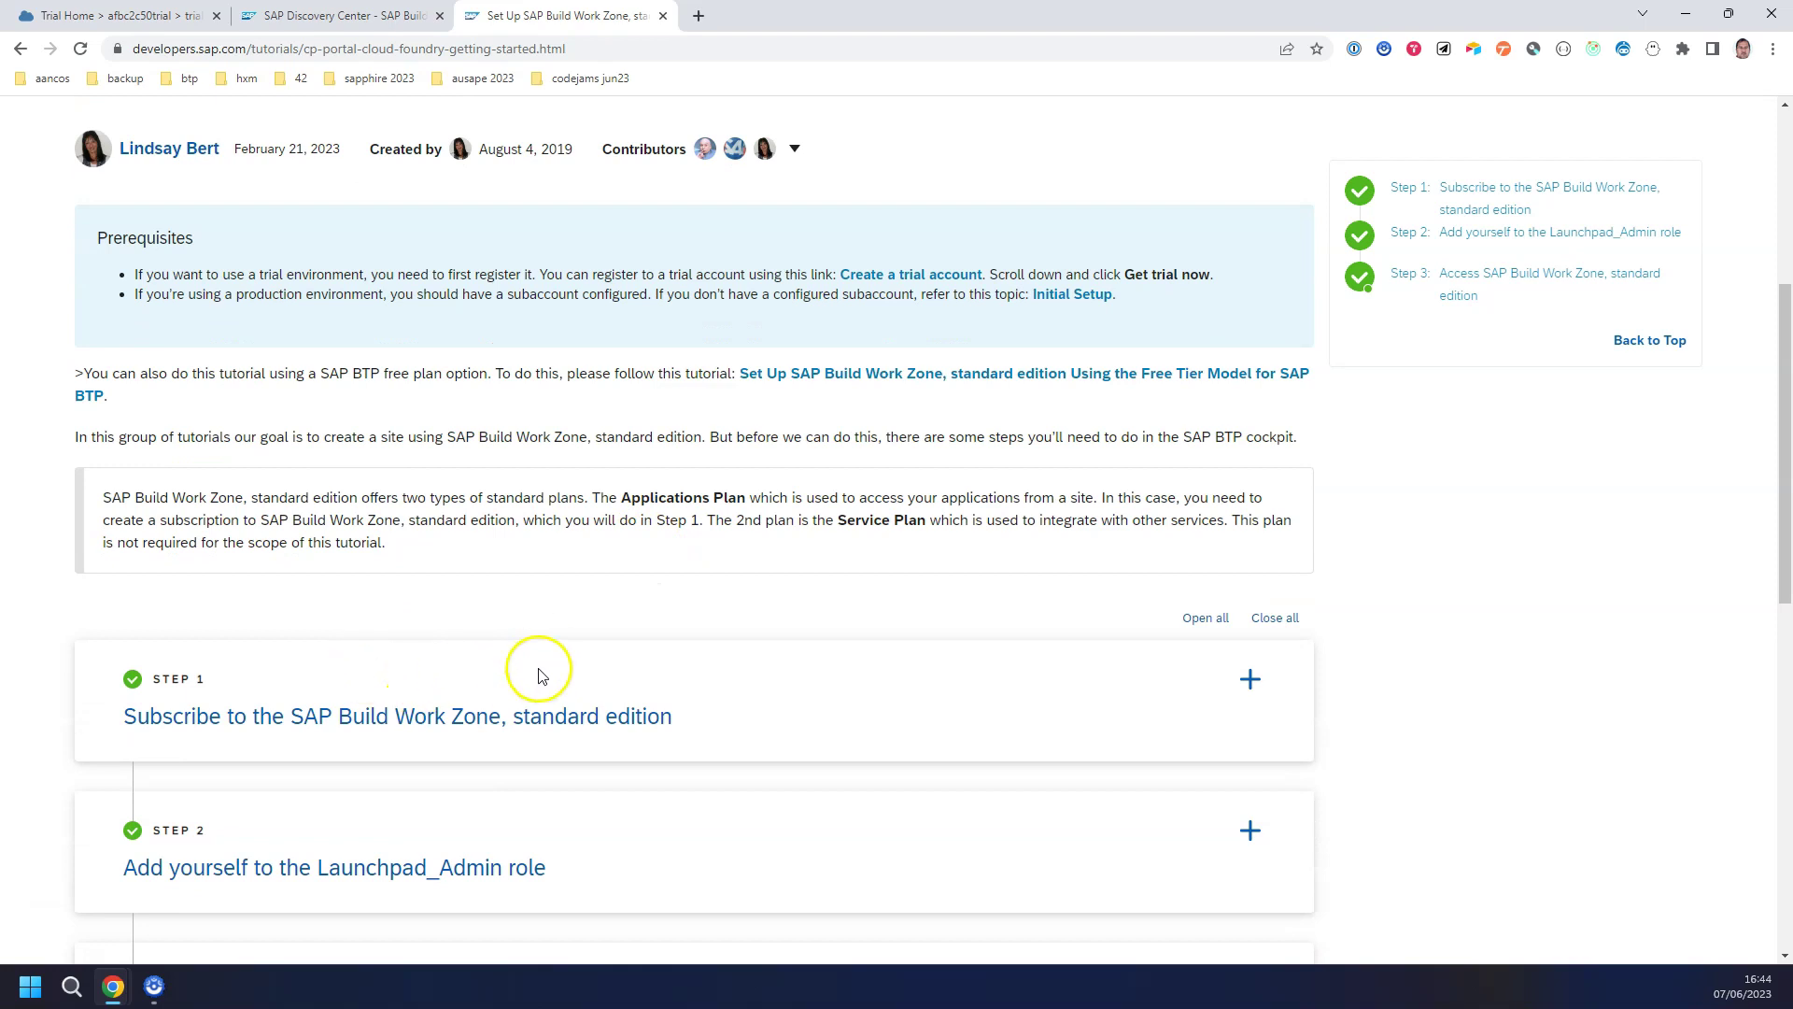
# Step: Read through the tutorial's Step 1 subscription instructions, then switch to the BTP Cockpit trial subaccount
pyautogui.scroll(-1, 514, 658)
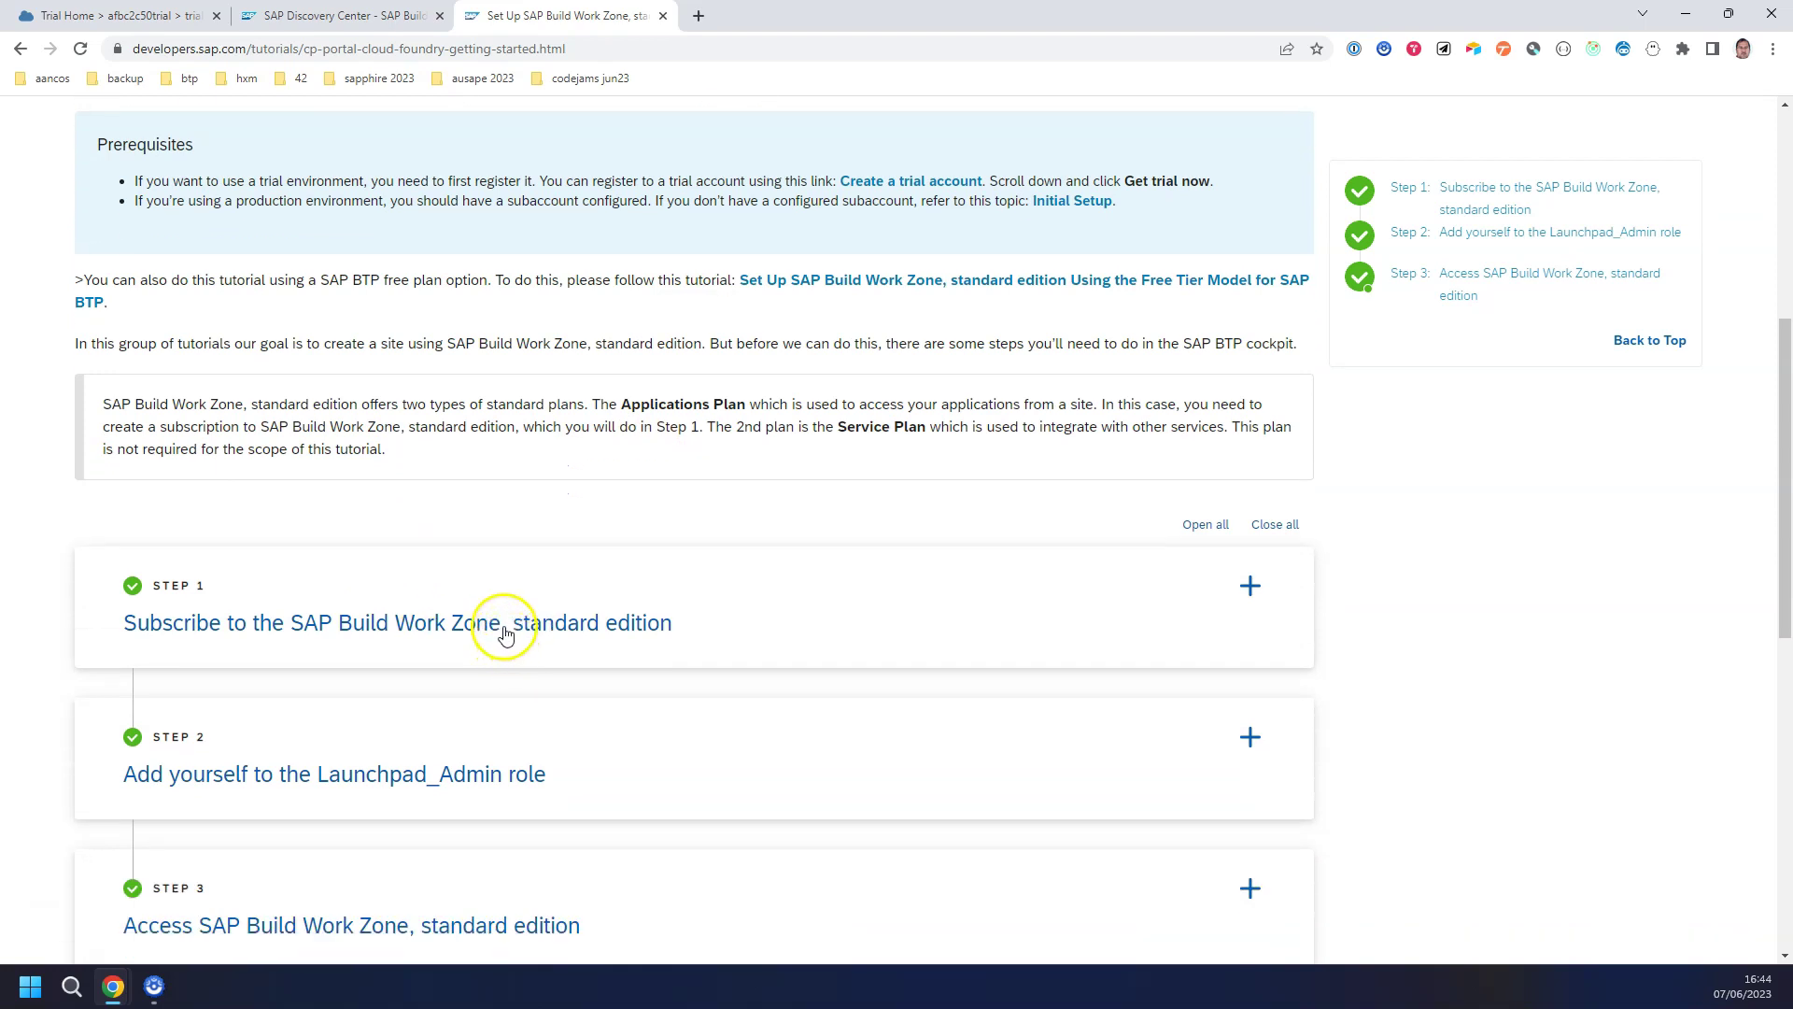
pyautogui.scroll(-4, 388, 719)
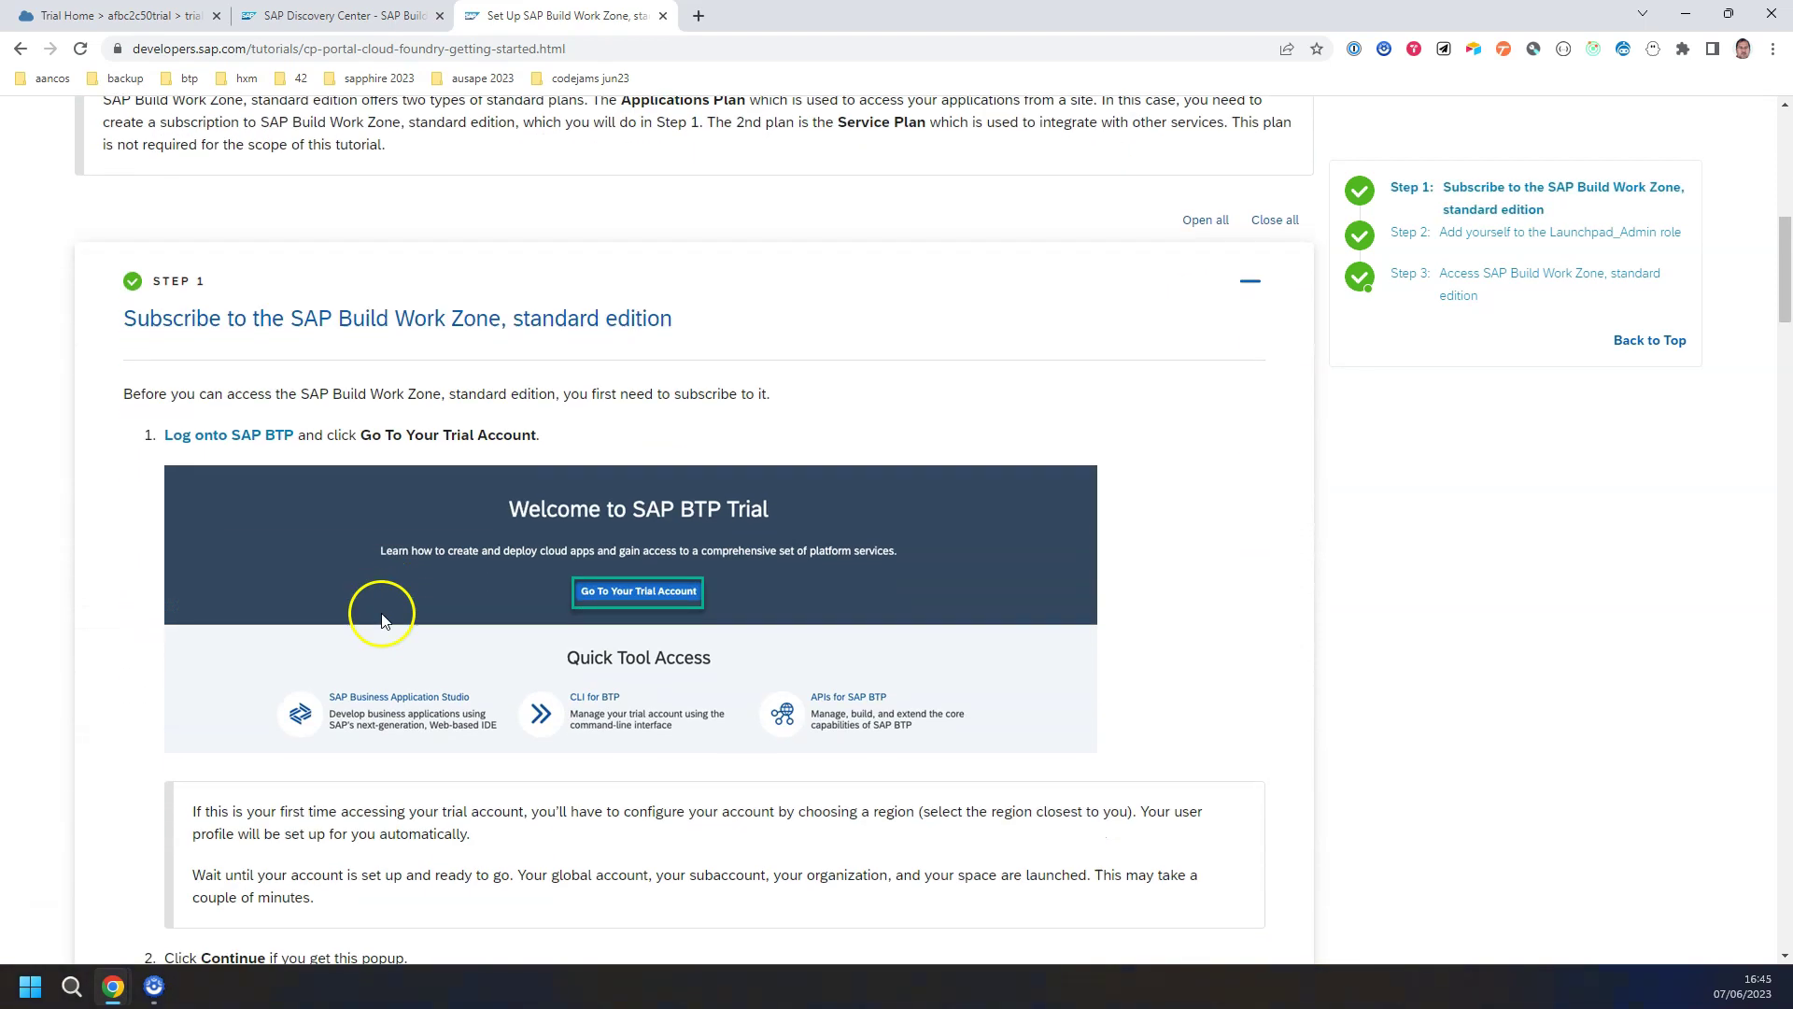
pyautogui.scroll(-5, 454, 497)
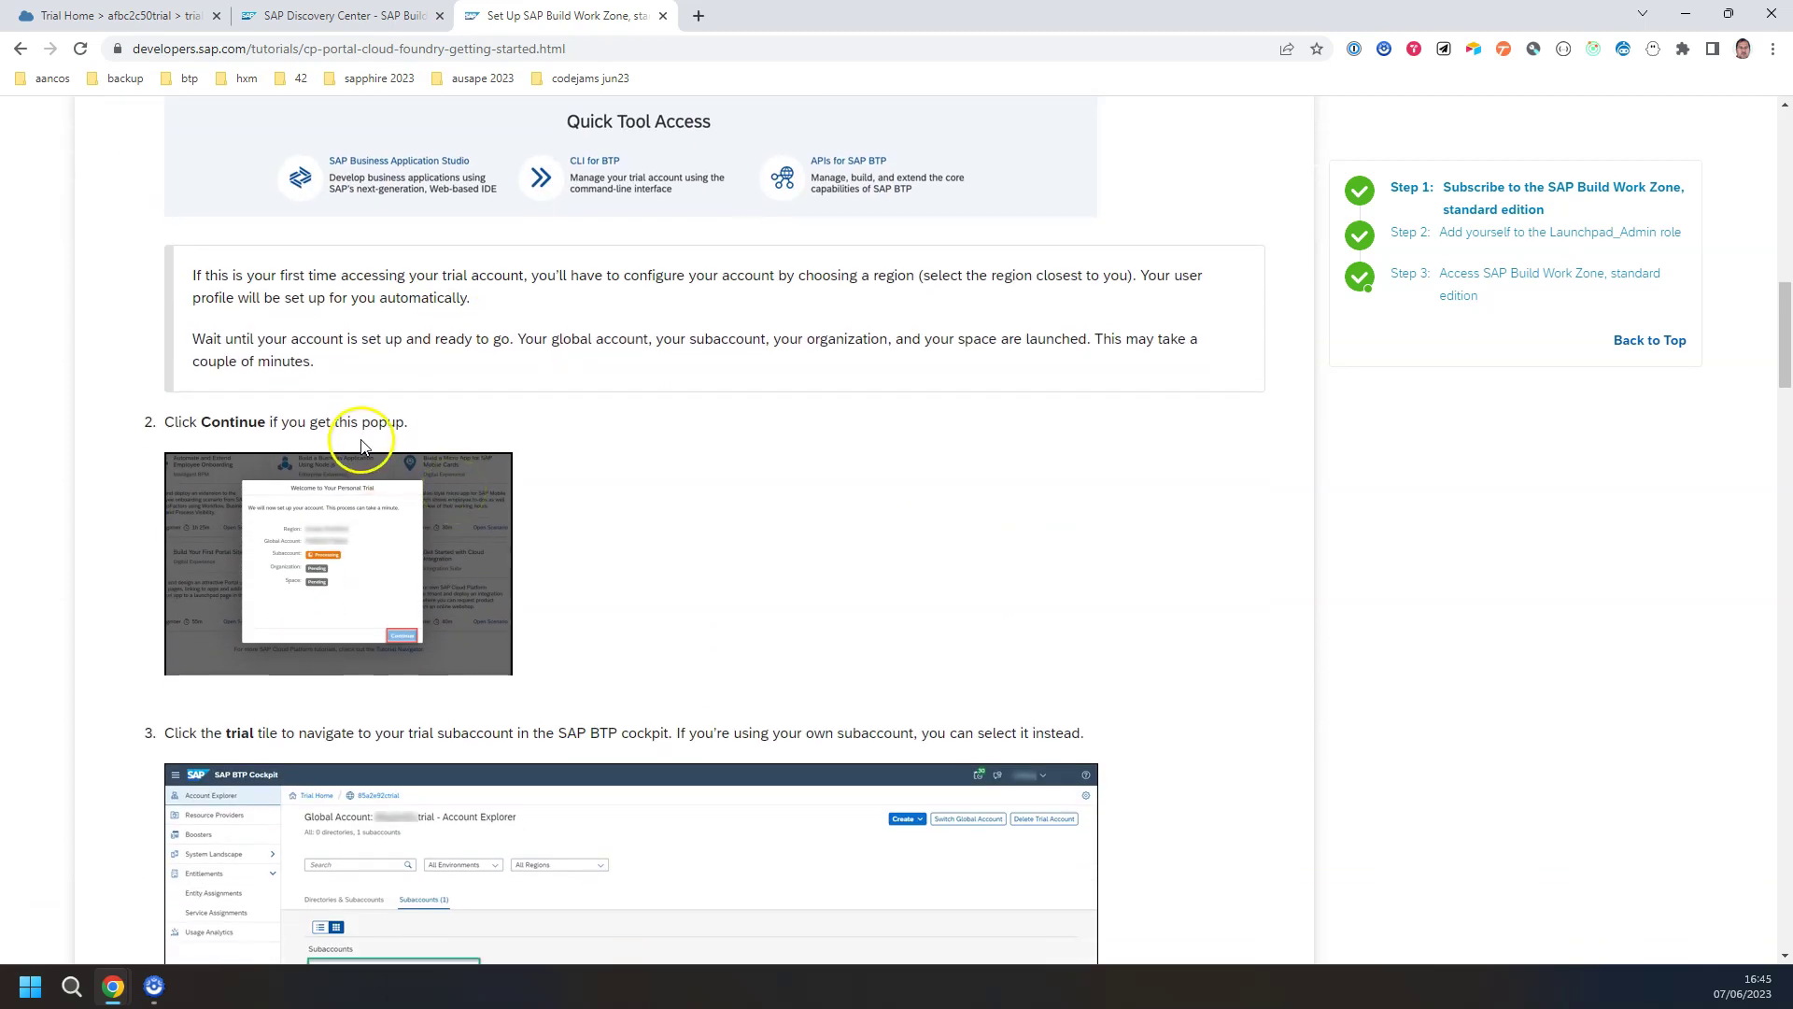
pyautogui.scroll(-5, 363, 434)
pyautogui.scroll(-1, 373, 452)
pyautogui.scroll(-6, 480, 501)
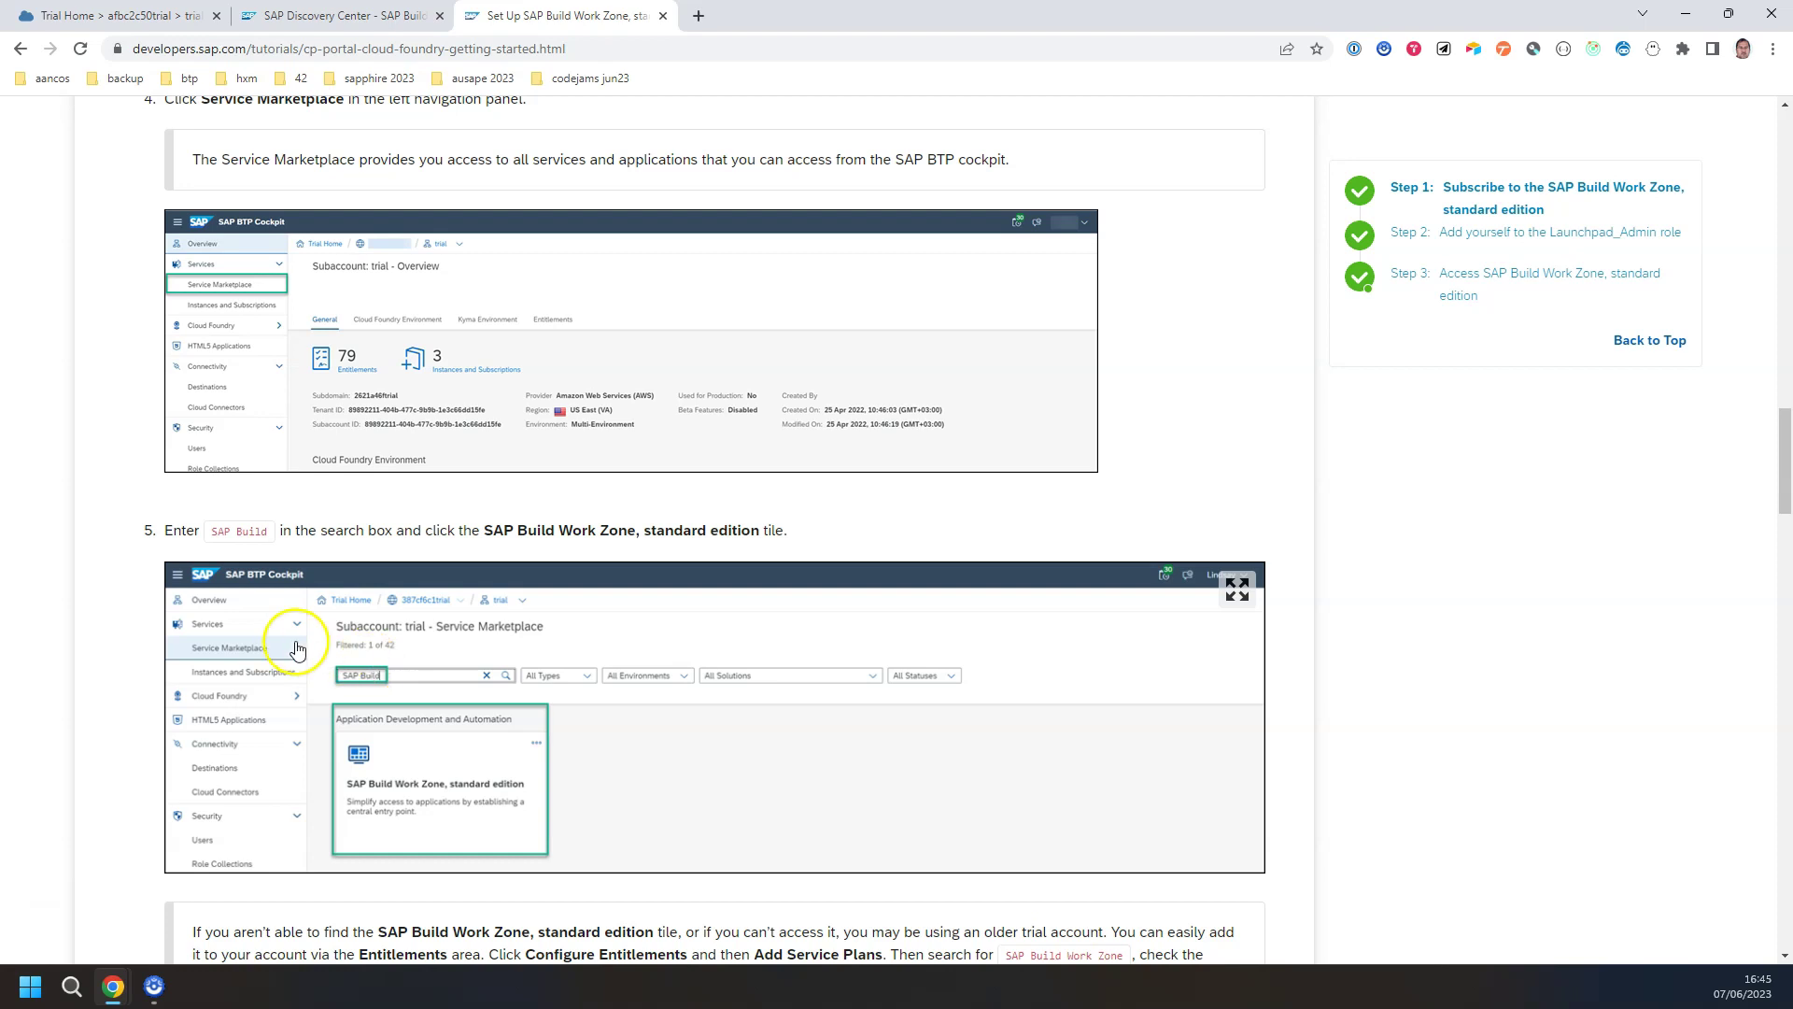
pyautogui.scroll(-5, 324, 607)
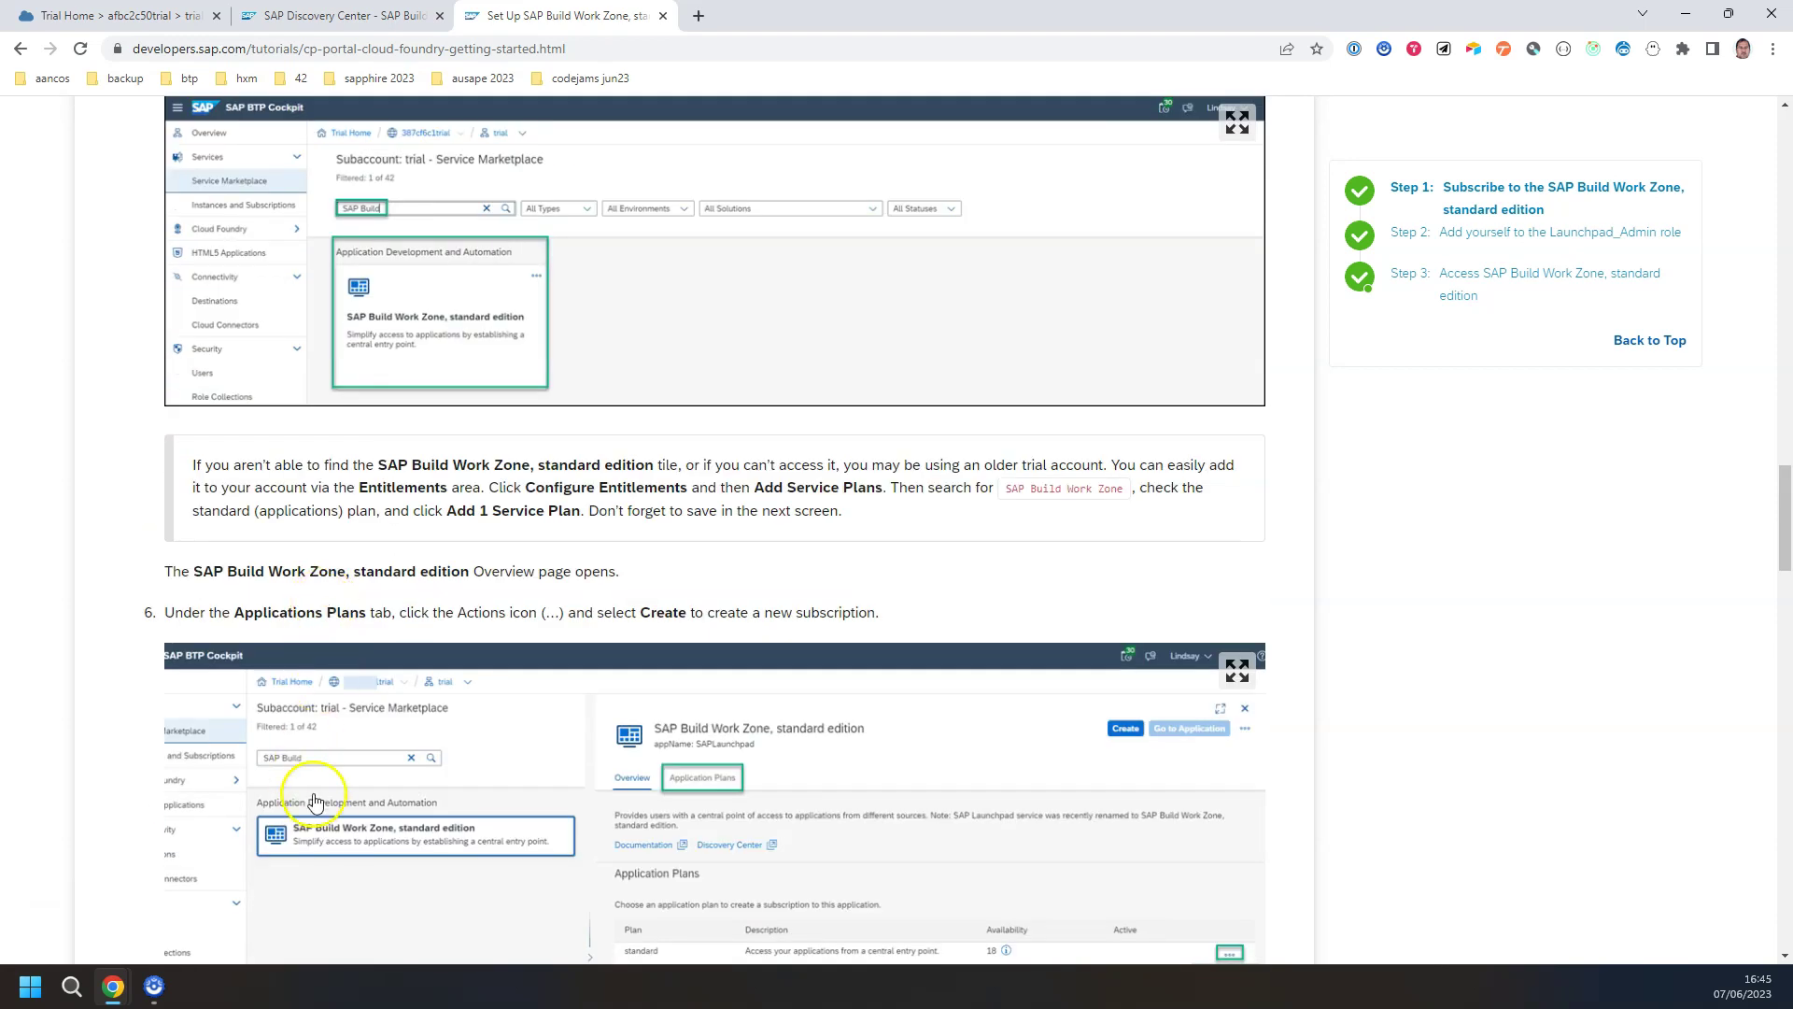
pyautogui.scroll(-4, 389, 620)
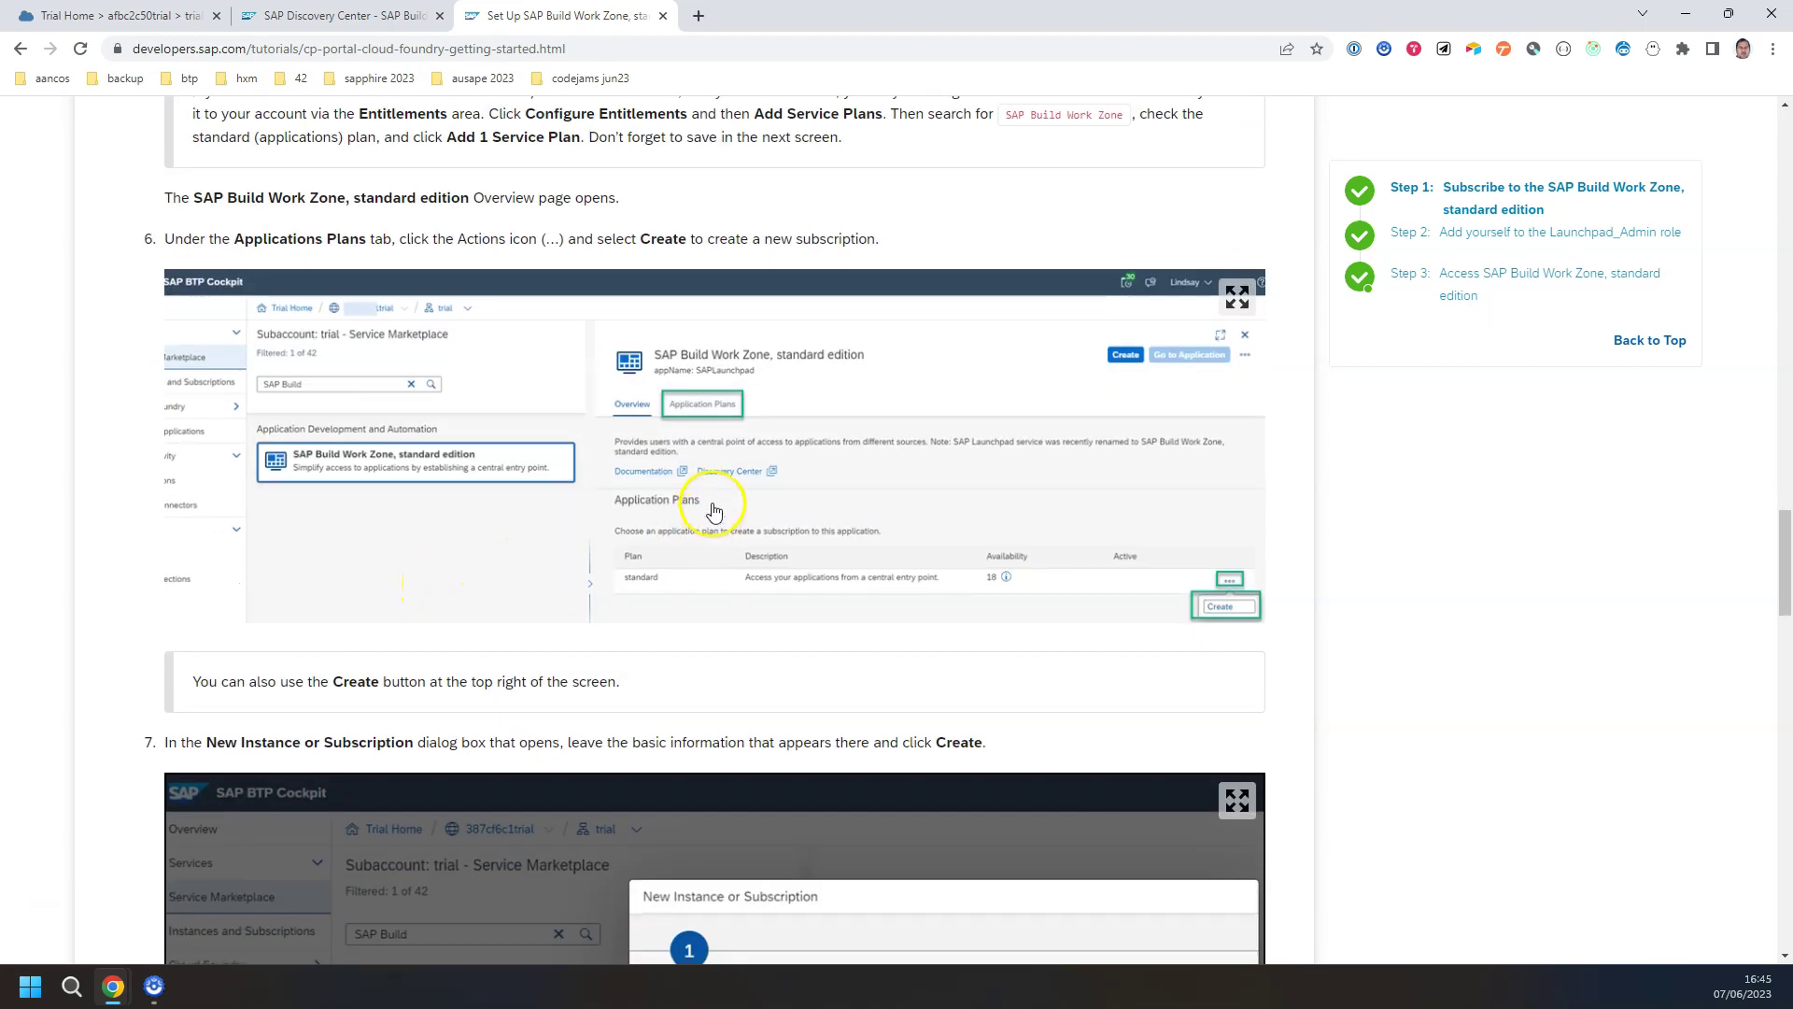
pyautogui.scroll(-3, 720, 476)
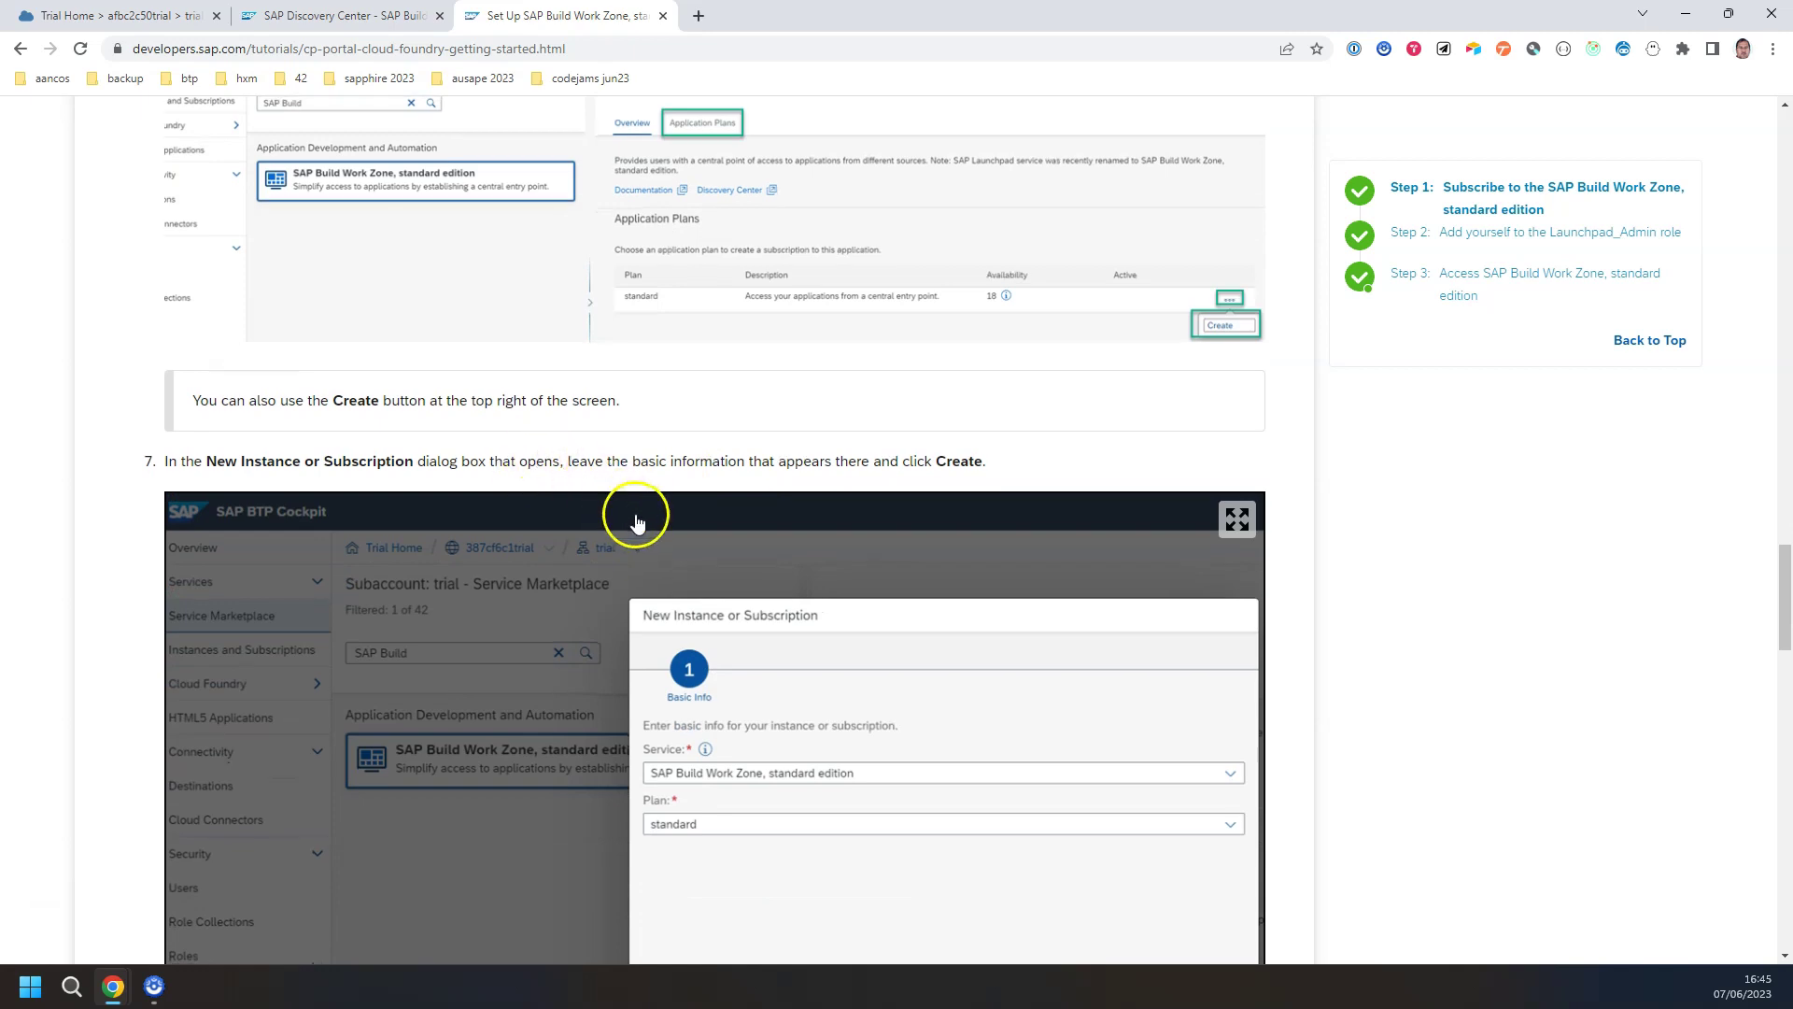
pyautogui.scroll(-5, 597, 486)
pyautogui.scroll(-4, 732, 373)
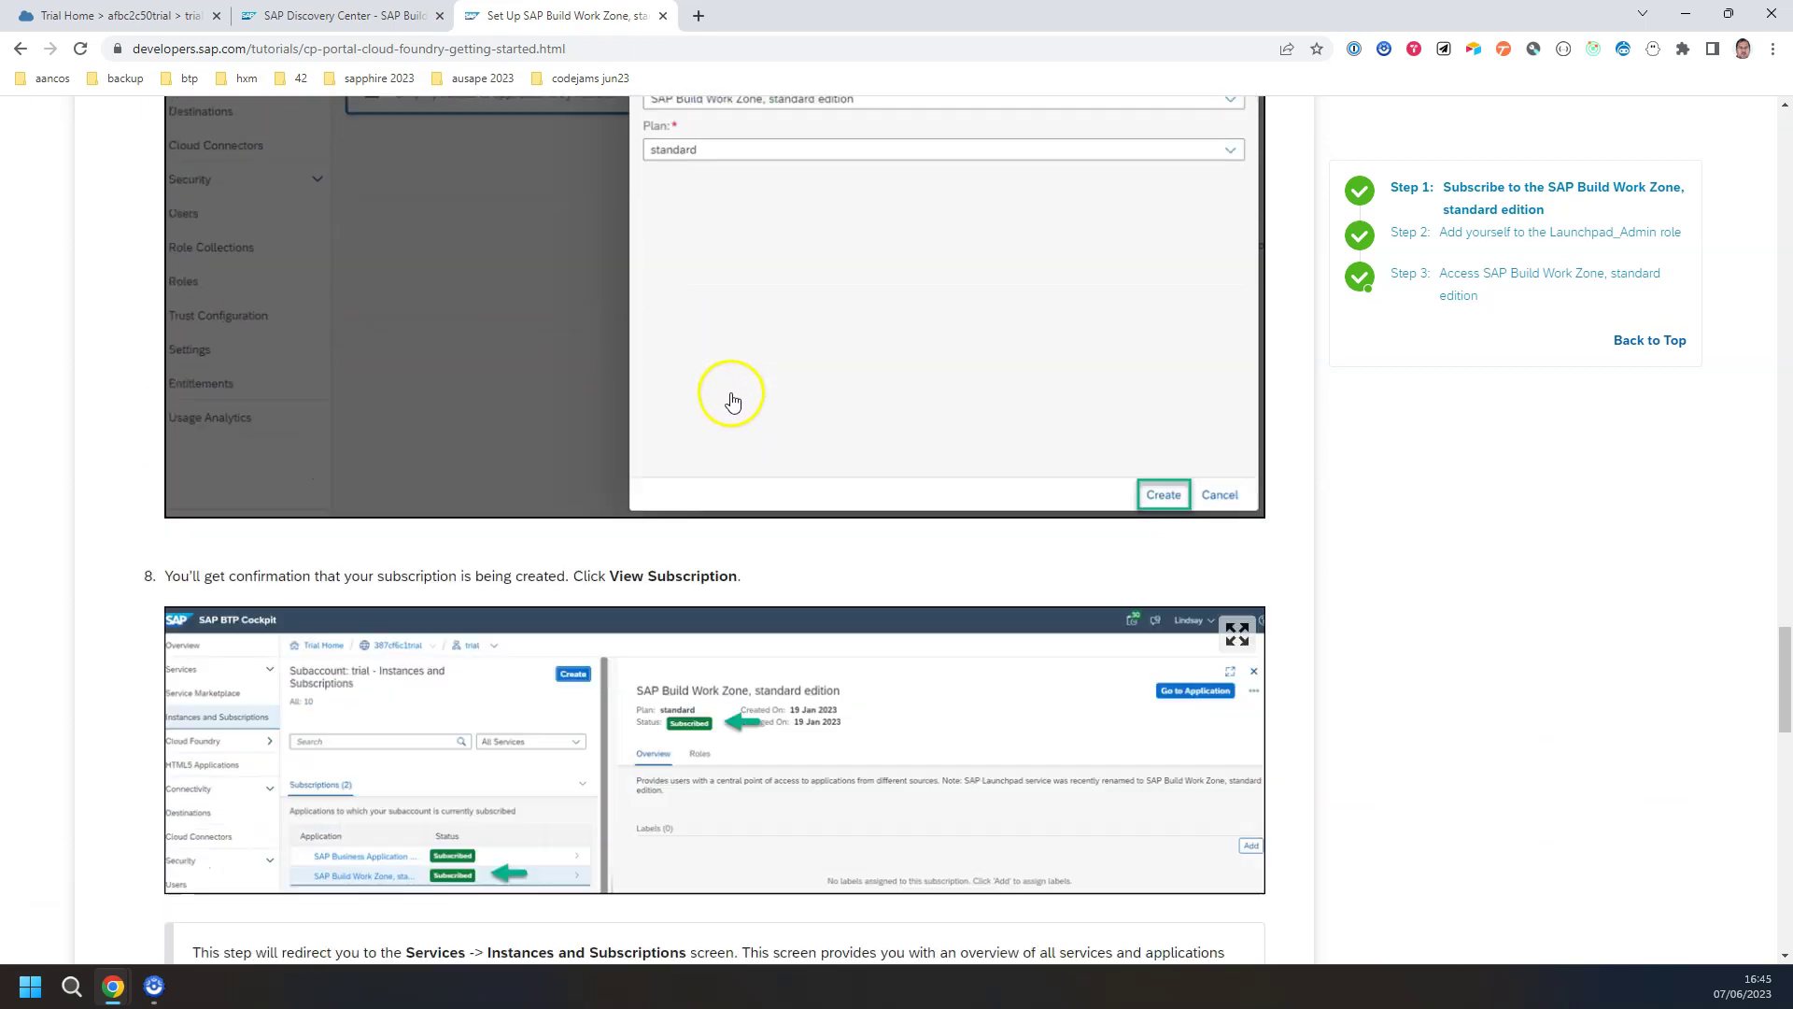
pyautogui.scroll(-7, 672, 515)
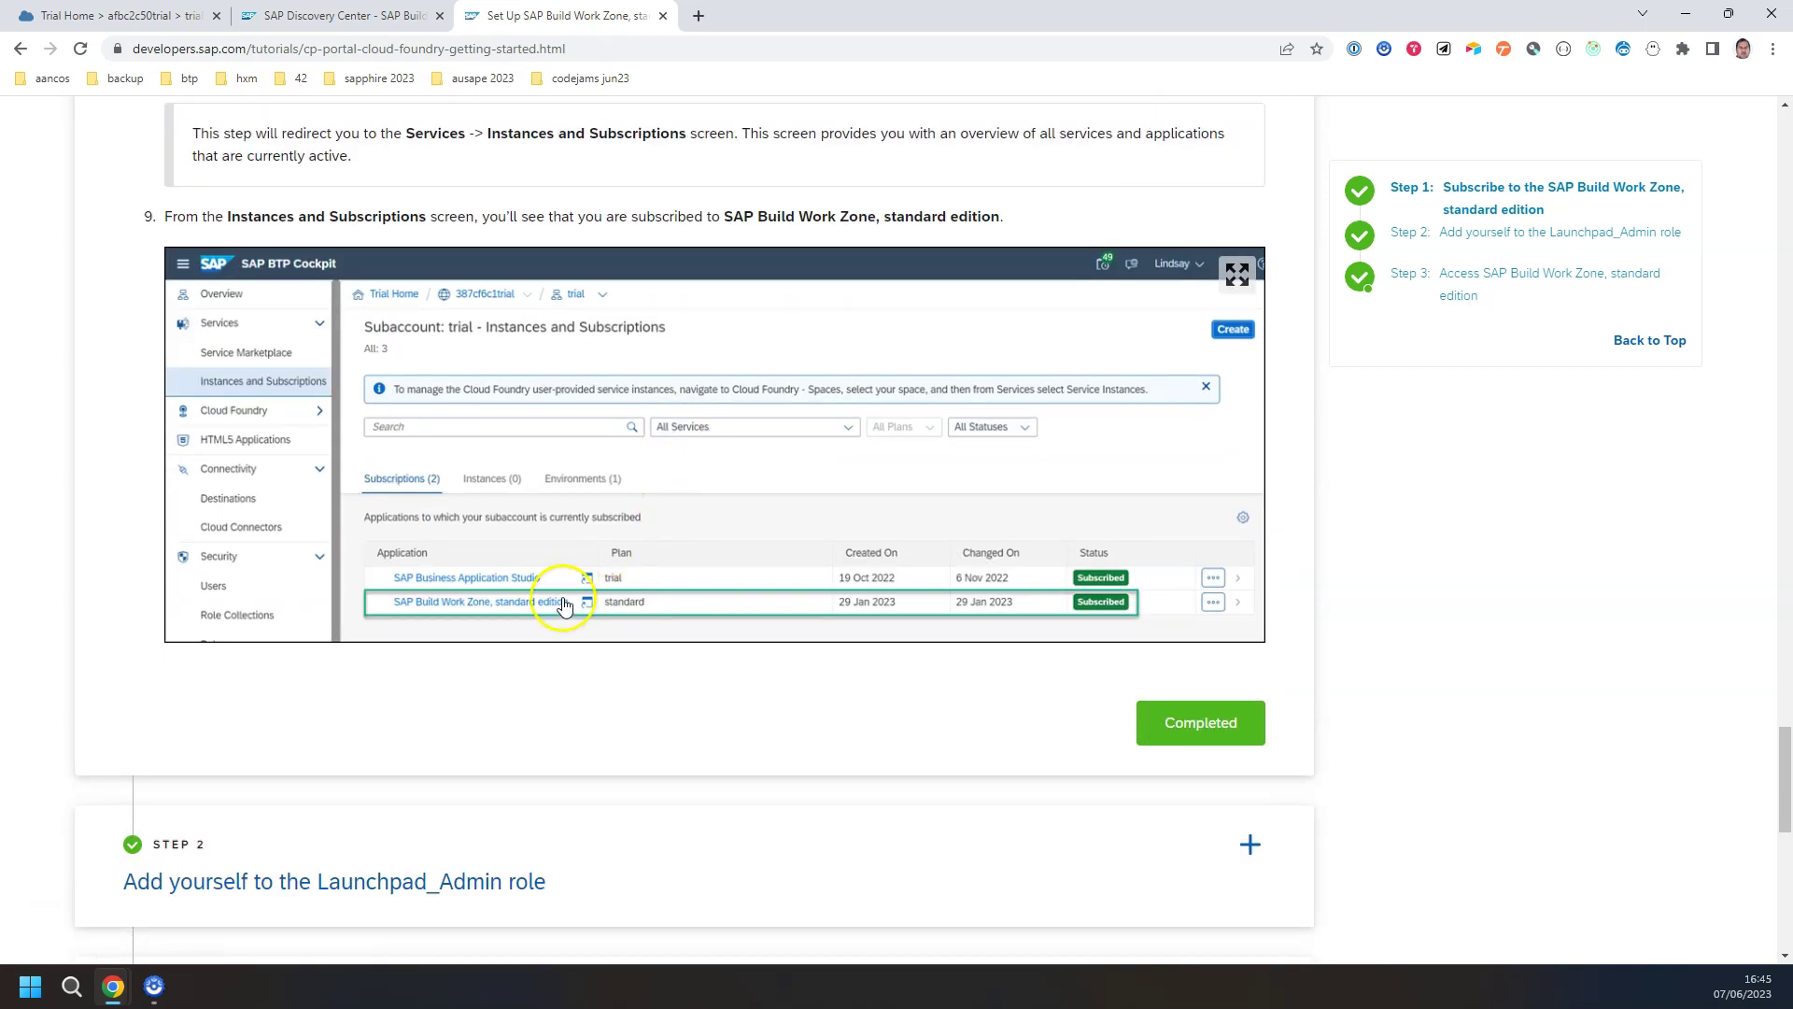
pyautogui.click(131, 16)
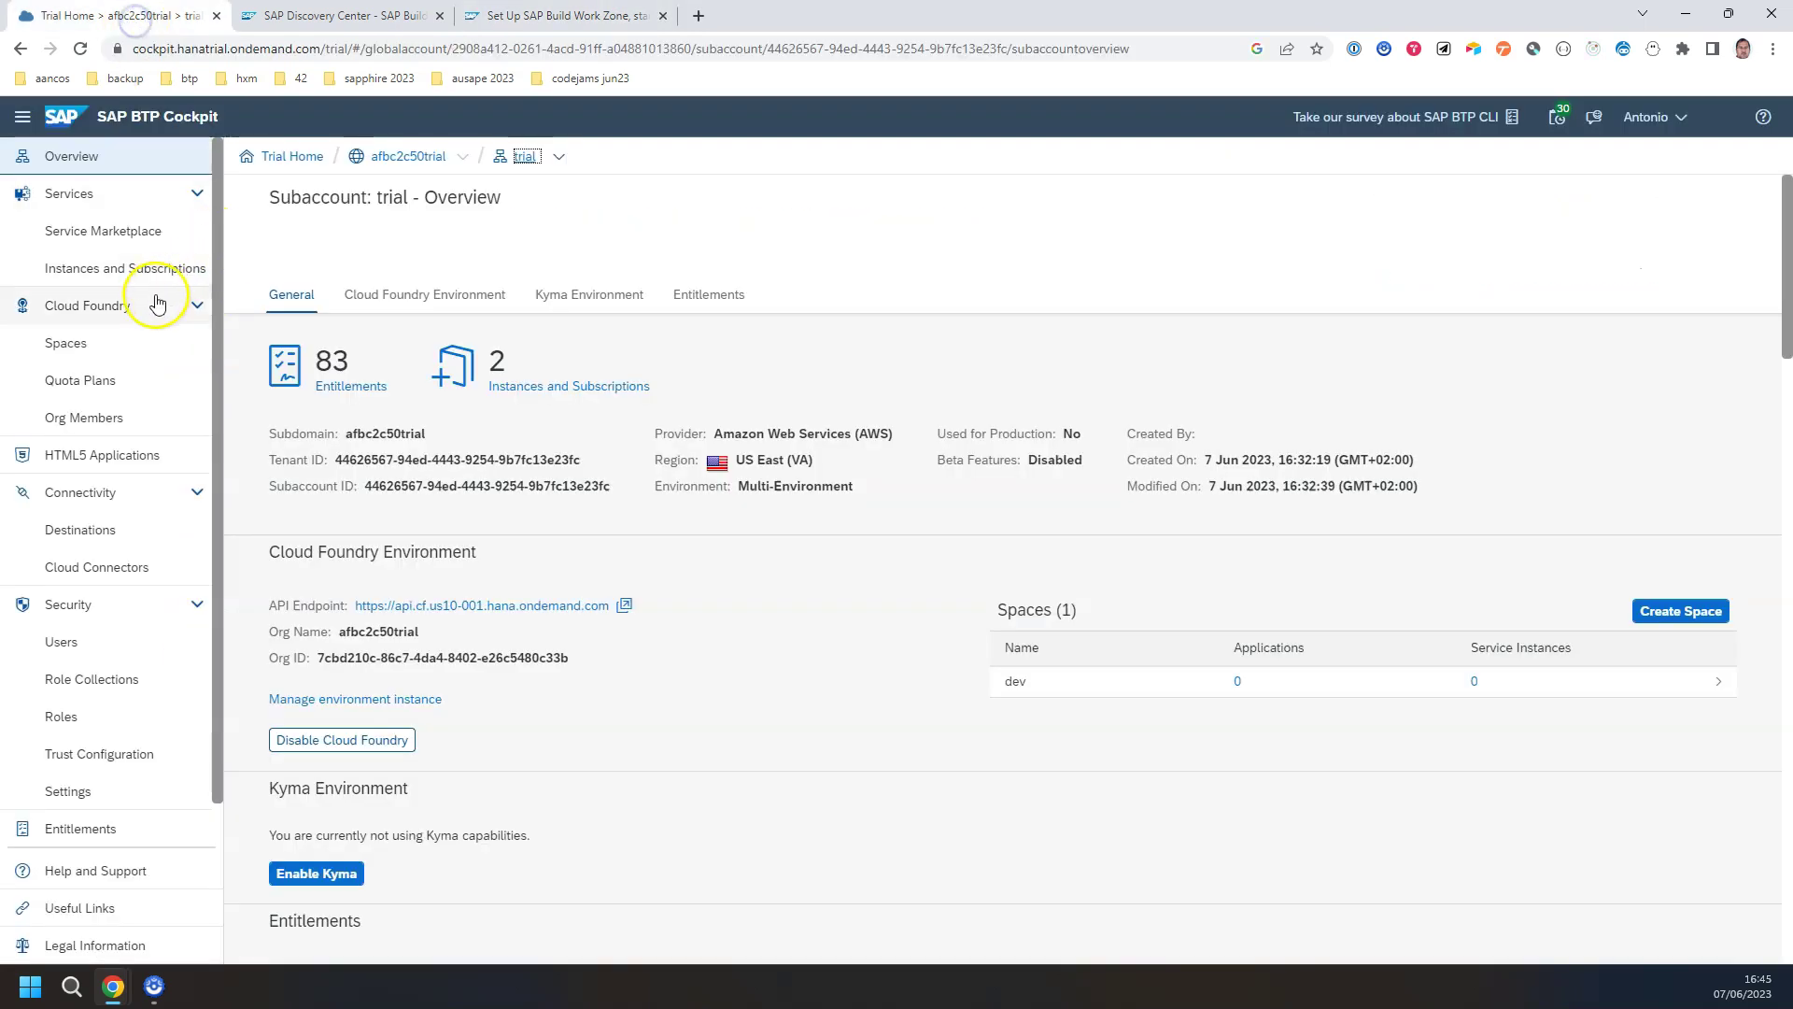
# Step: Search the Service Marketplace for 'Work' and start a SAP Build Work Zone, standard edition subscription
pyautogui.click(120, 231)
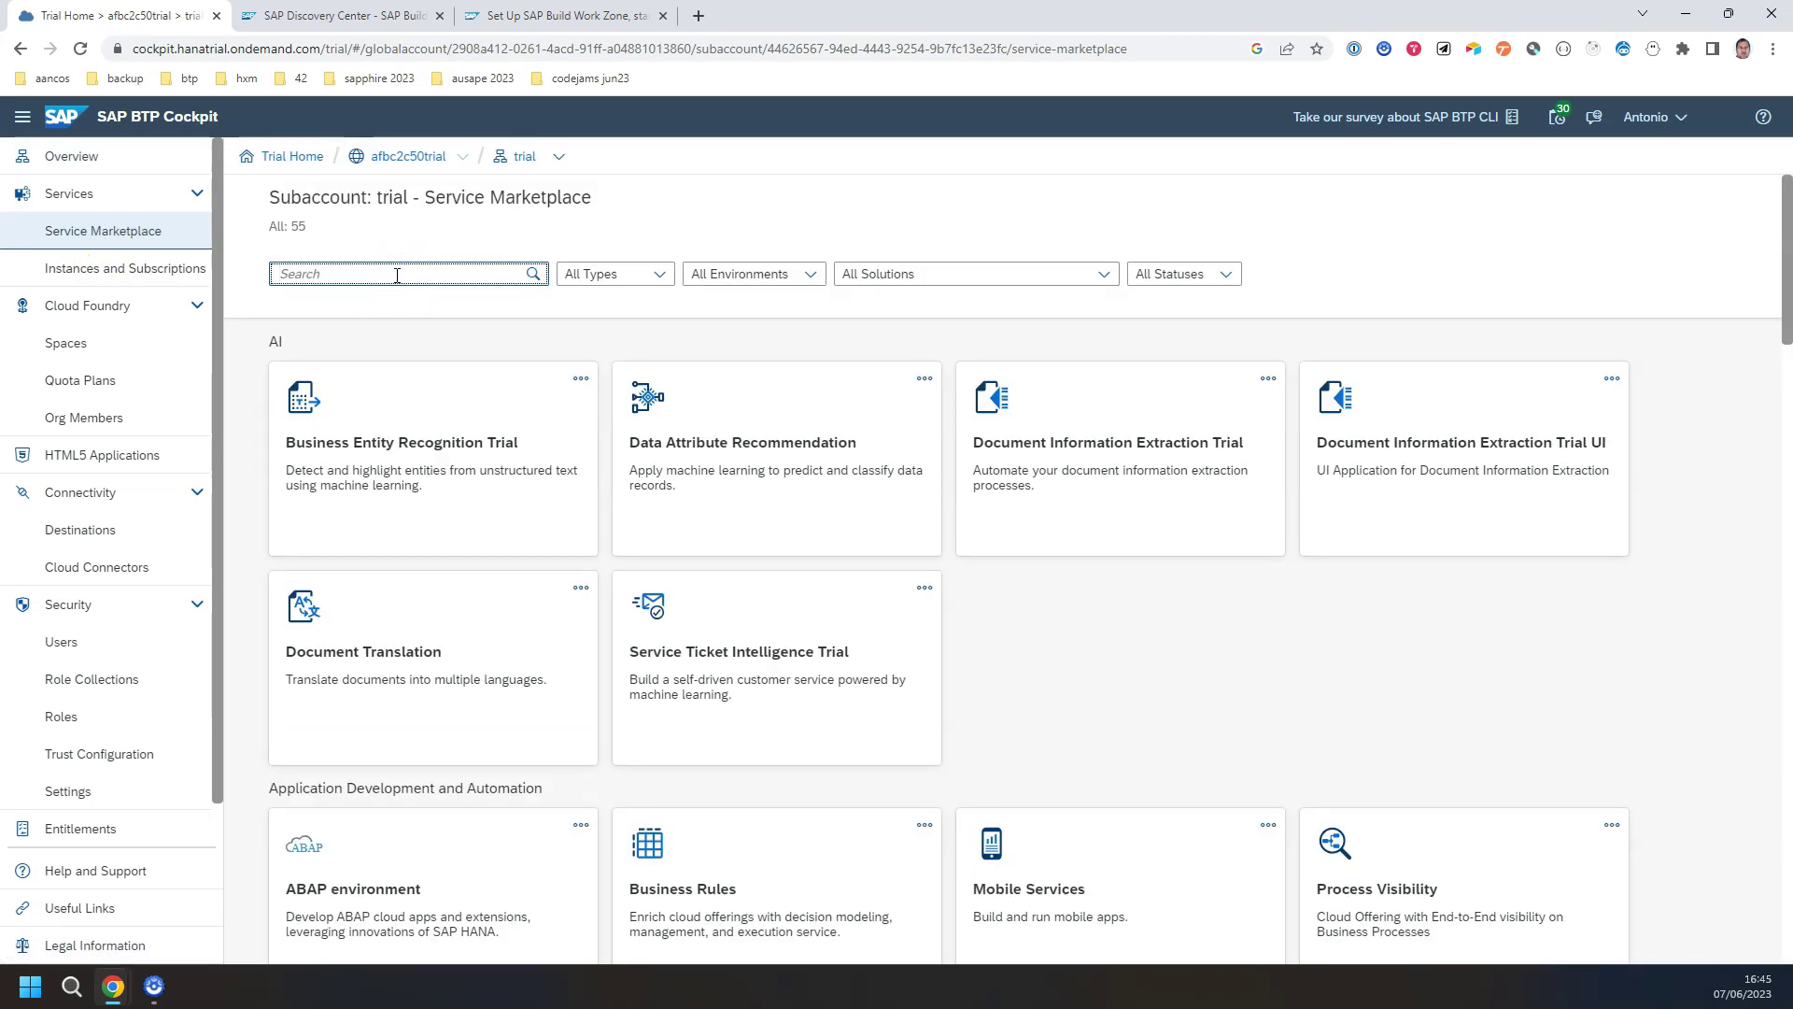
pyautogui.write('Work')
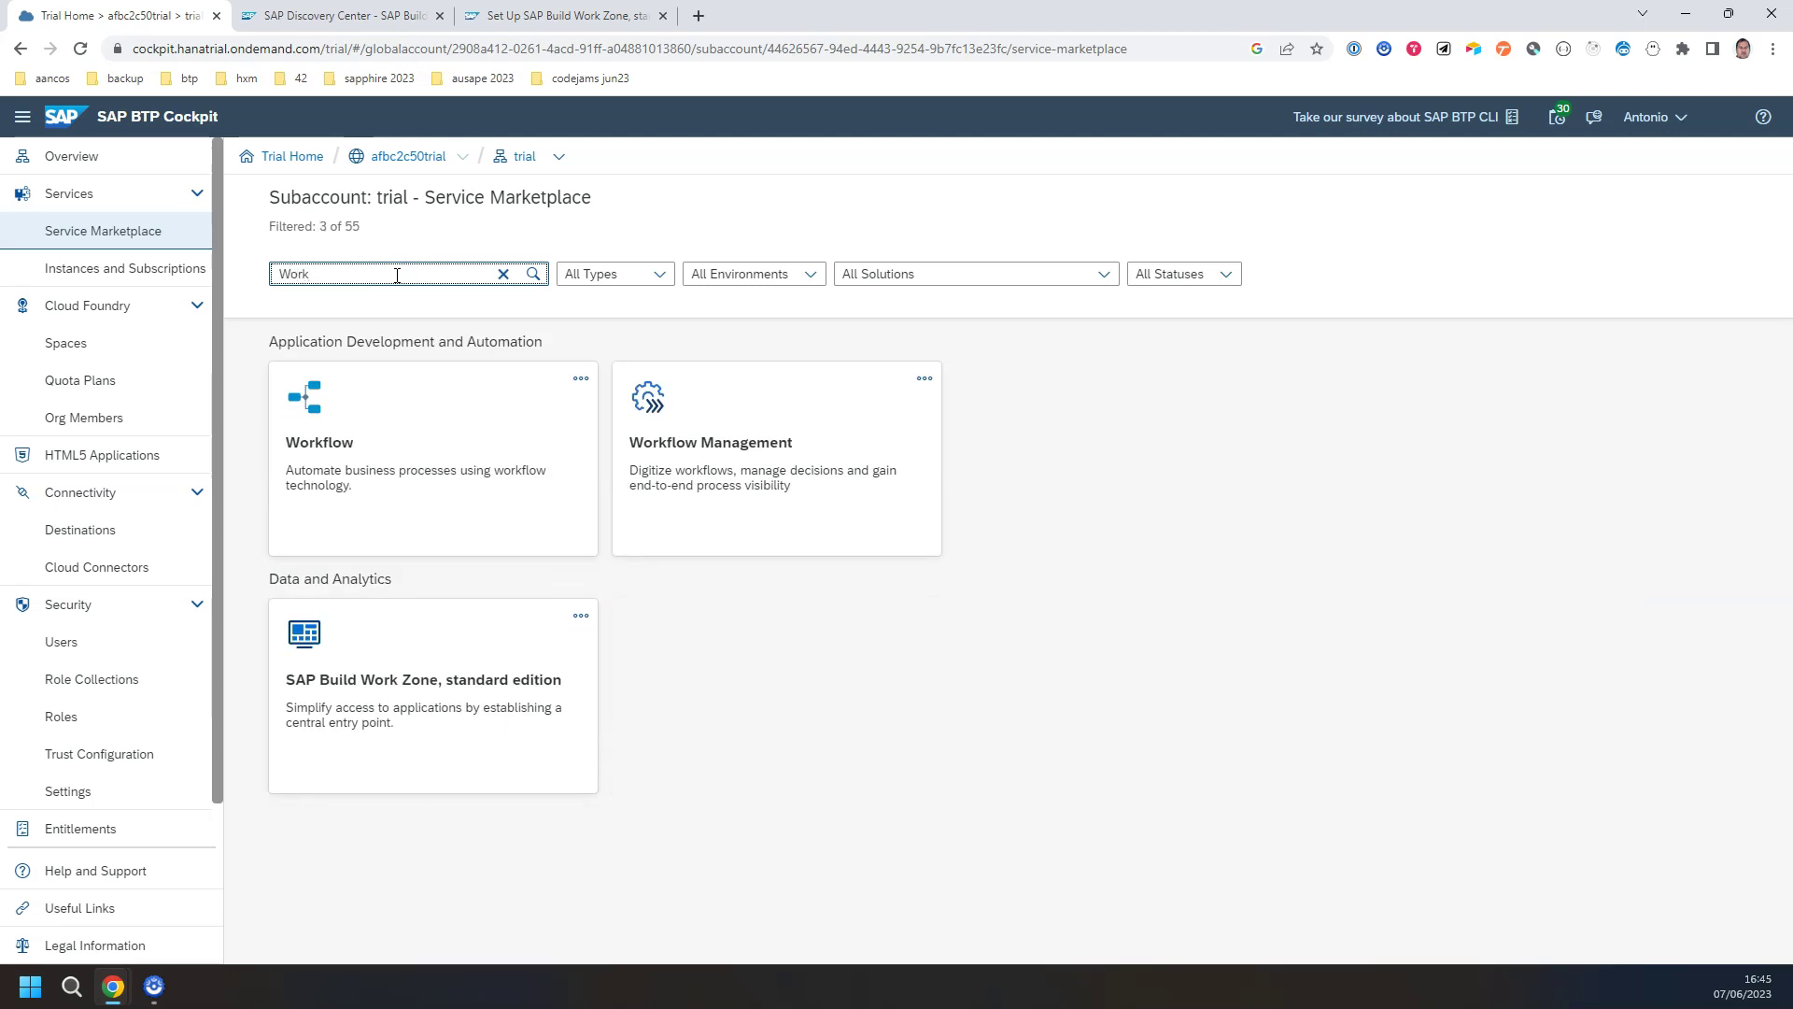
pyautogui.click(389, 652)
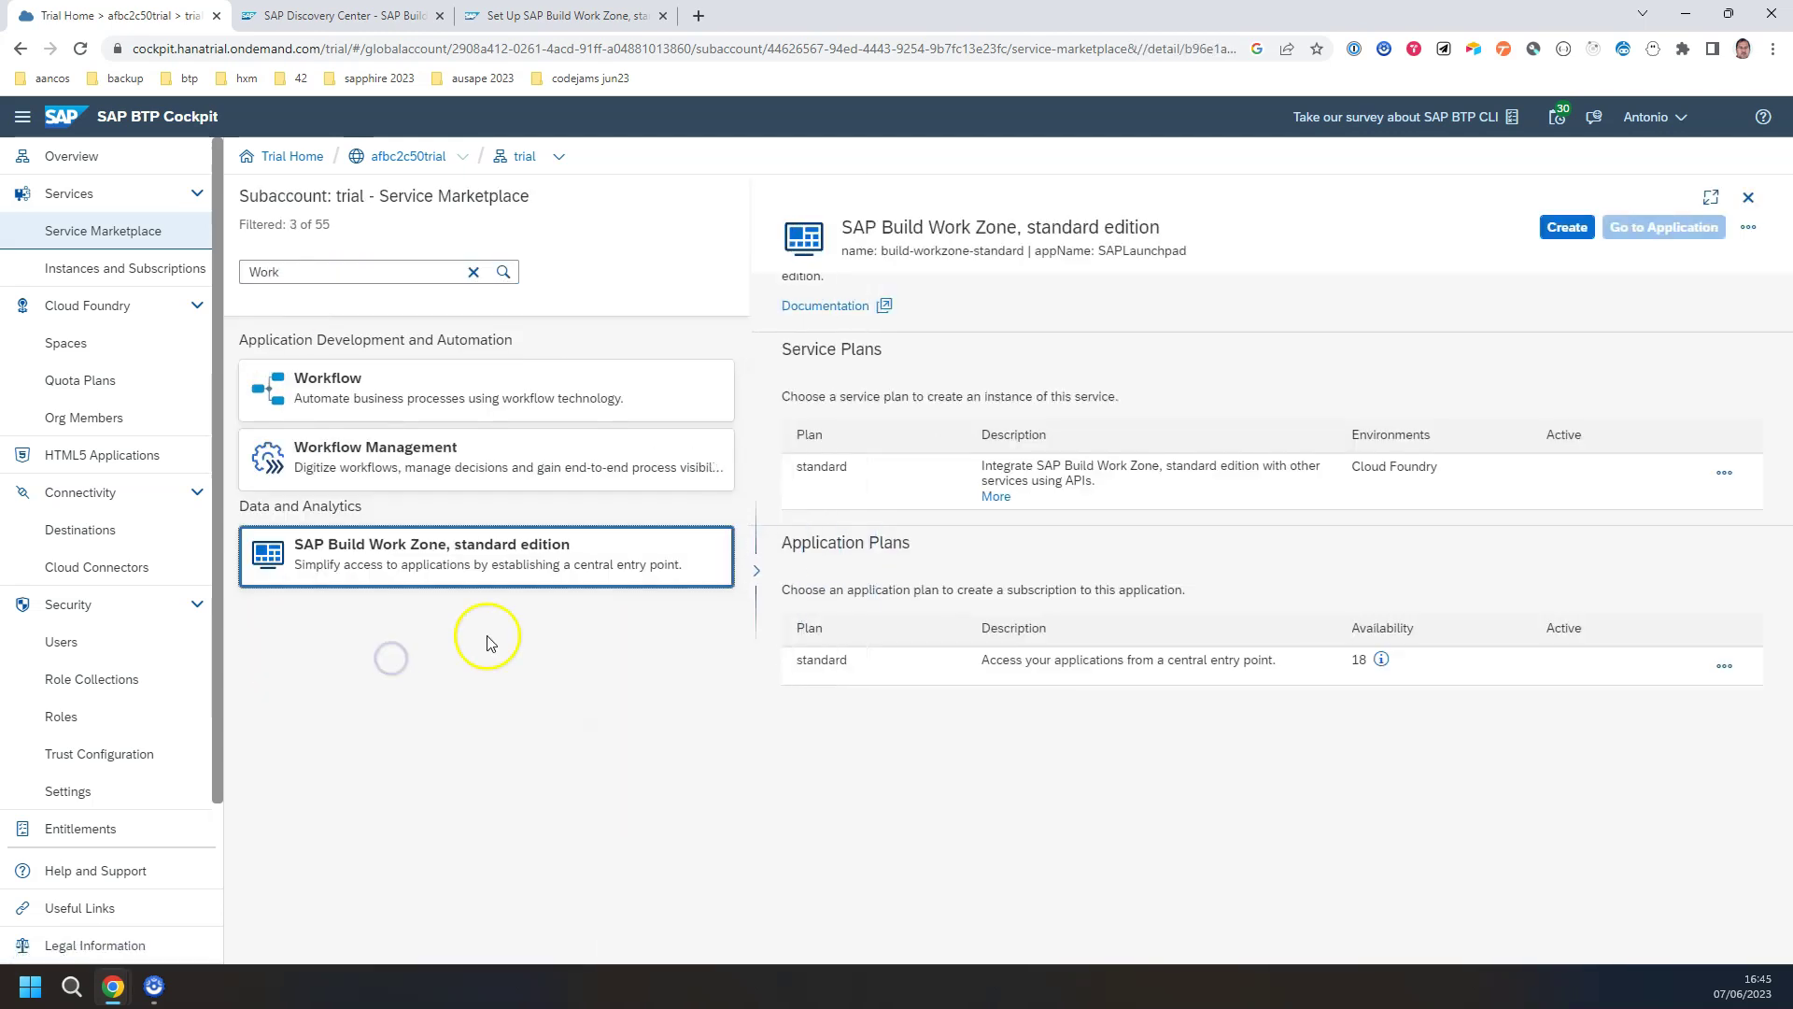
pyautogui.click(1539, 228)
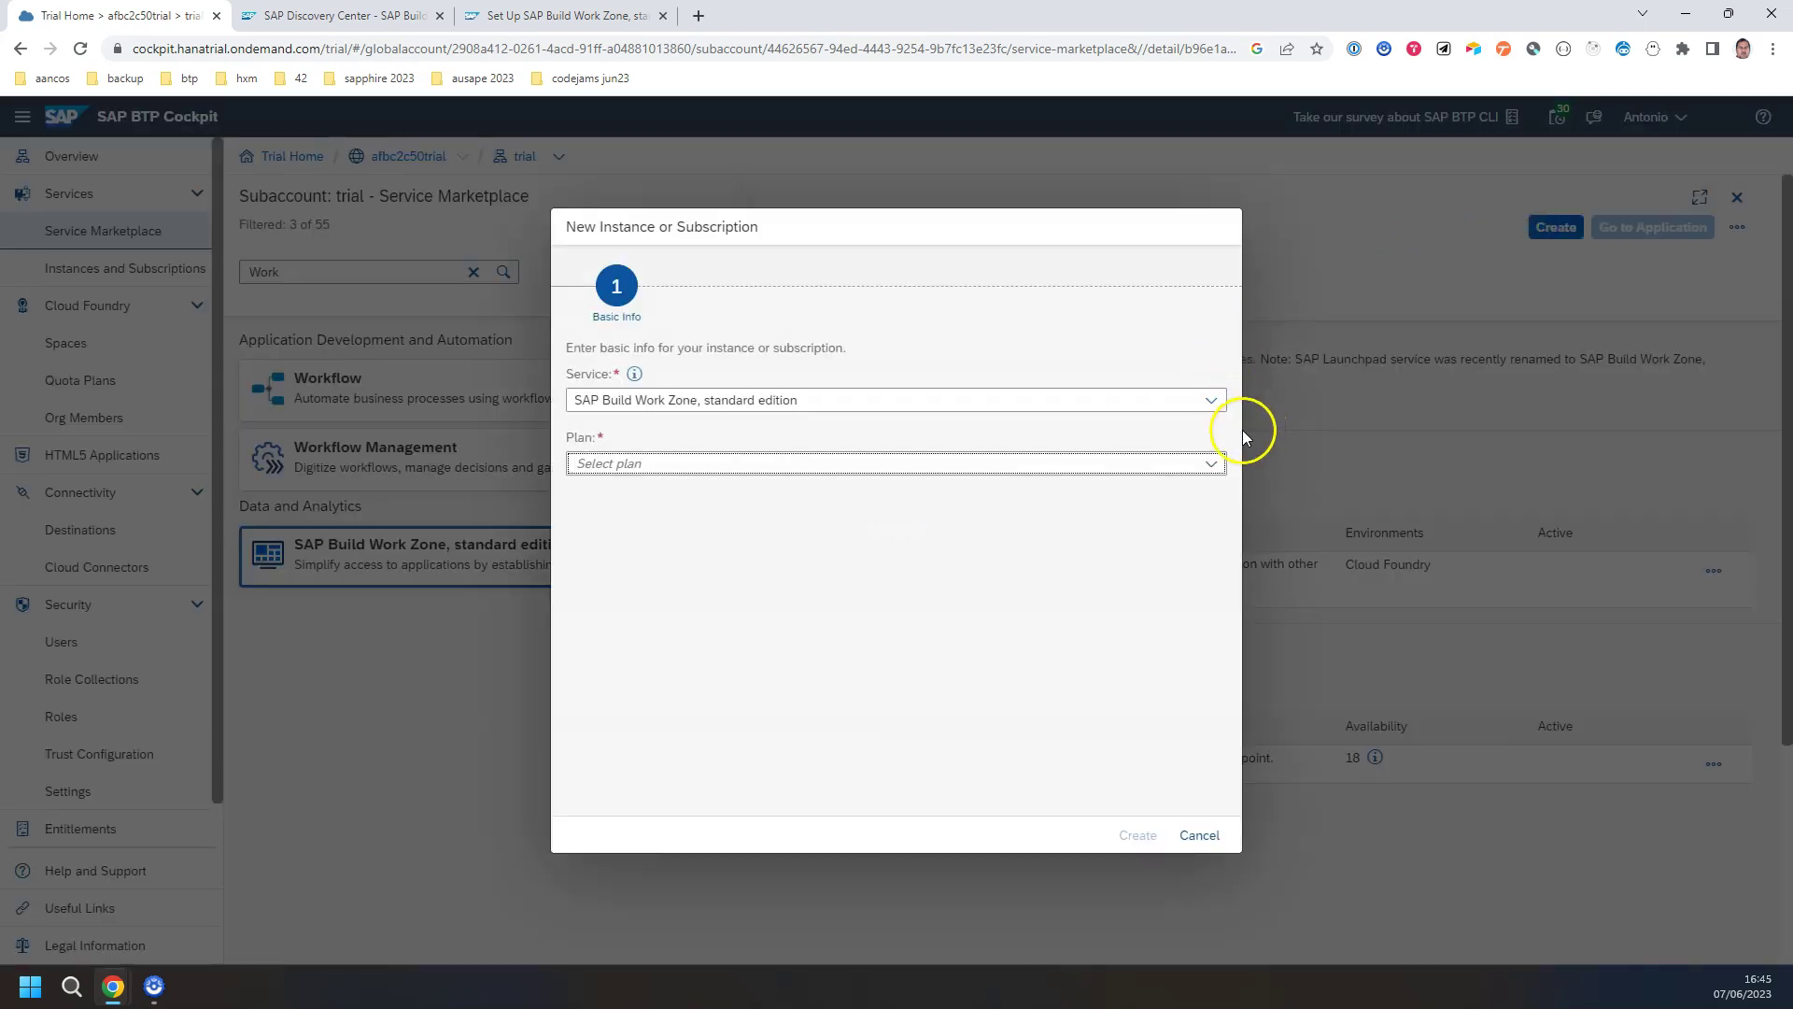
pyautogui.click(1211, 463)
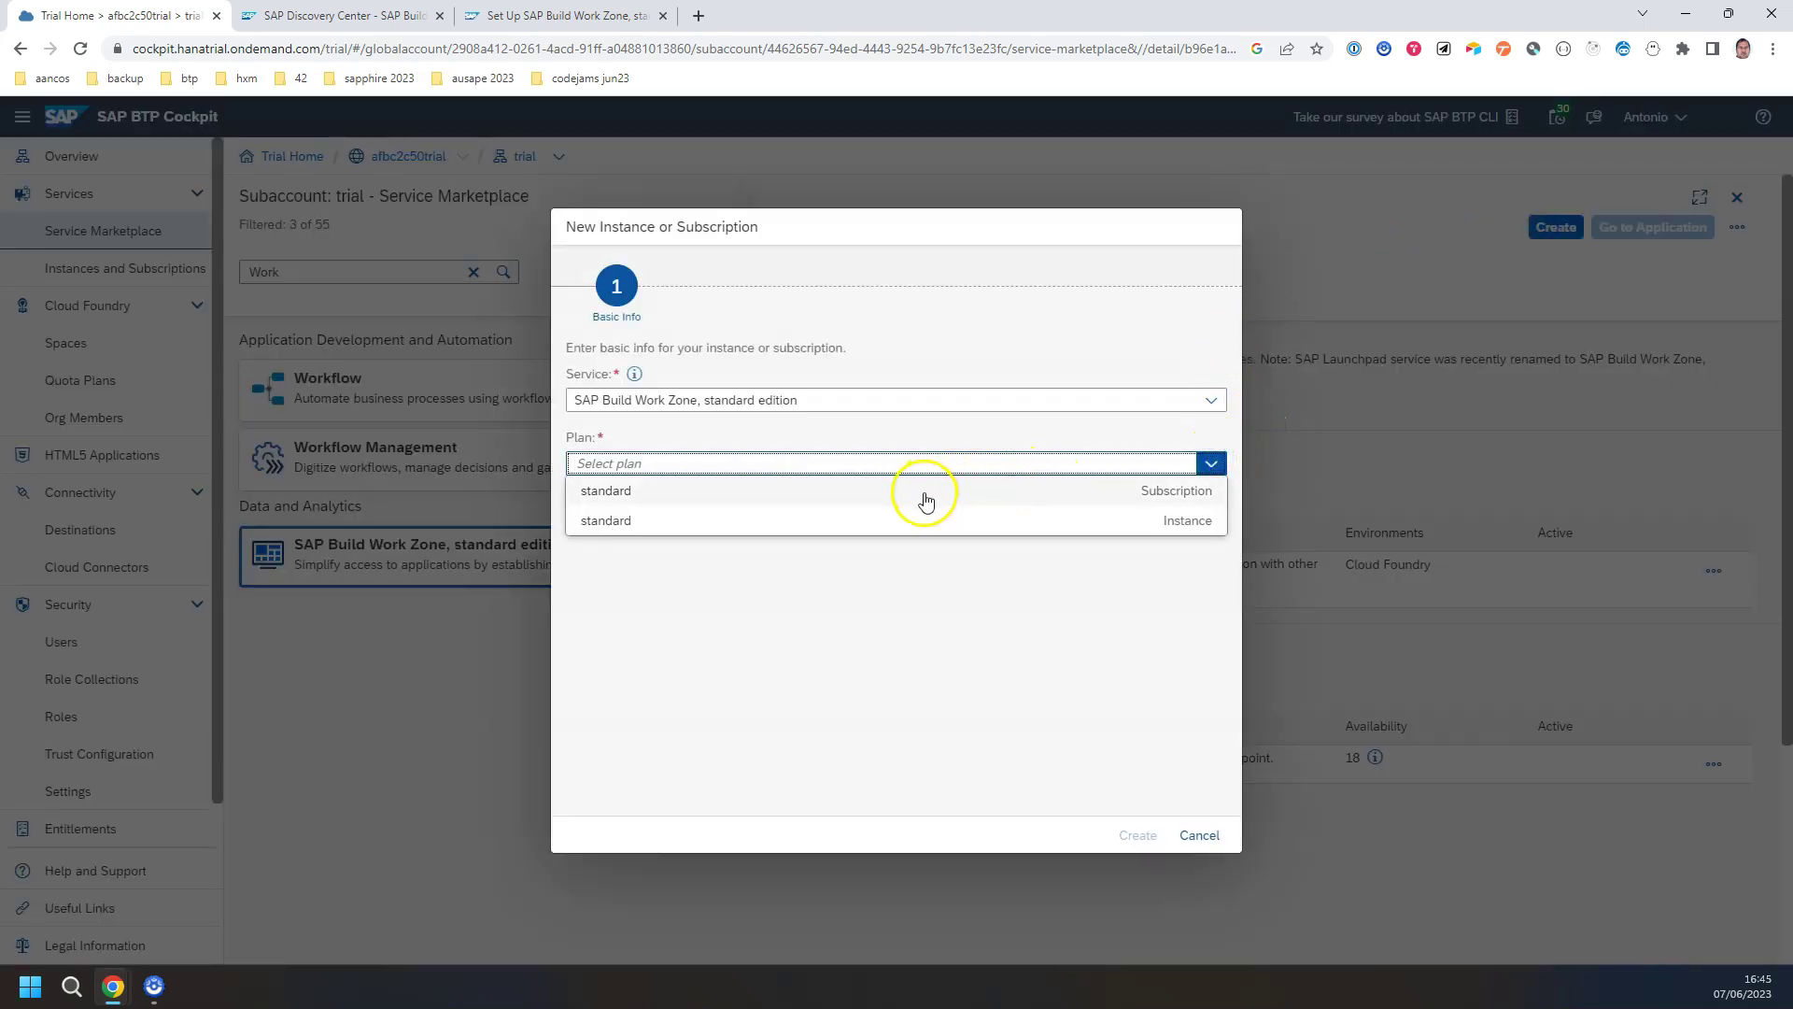
# Step: Back in the tutorial, scroll to the step 7 screenshot to see which plan to choose
pyautogui.click(513, 19)
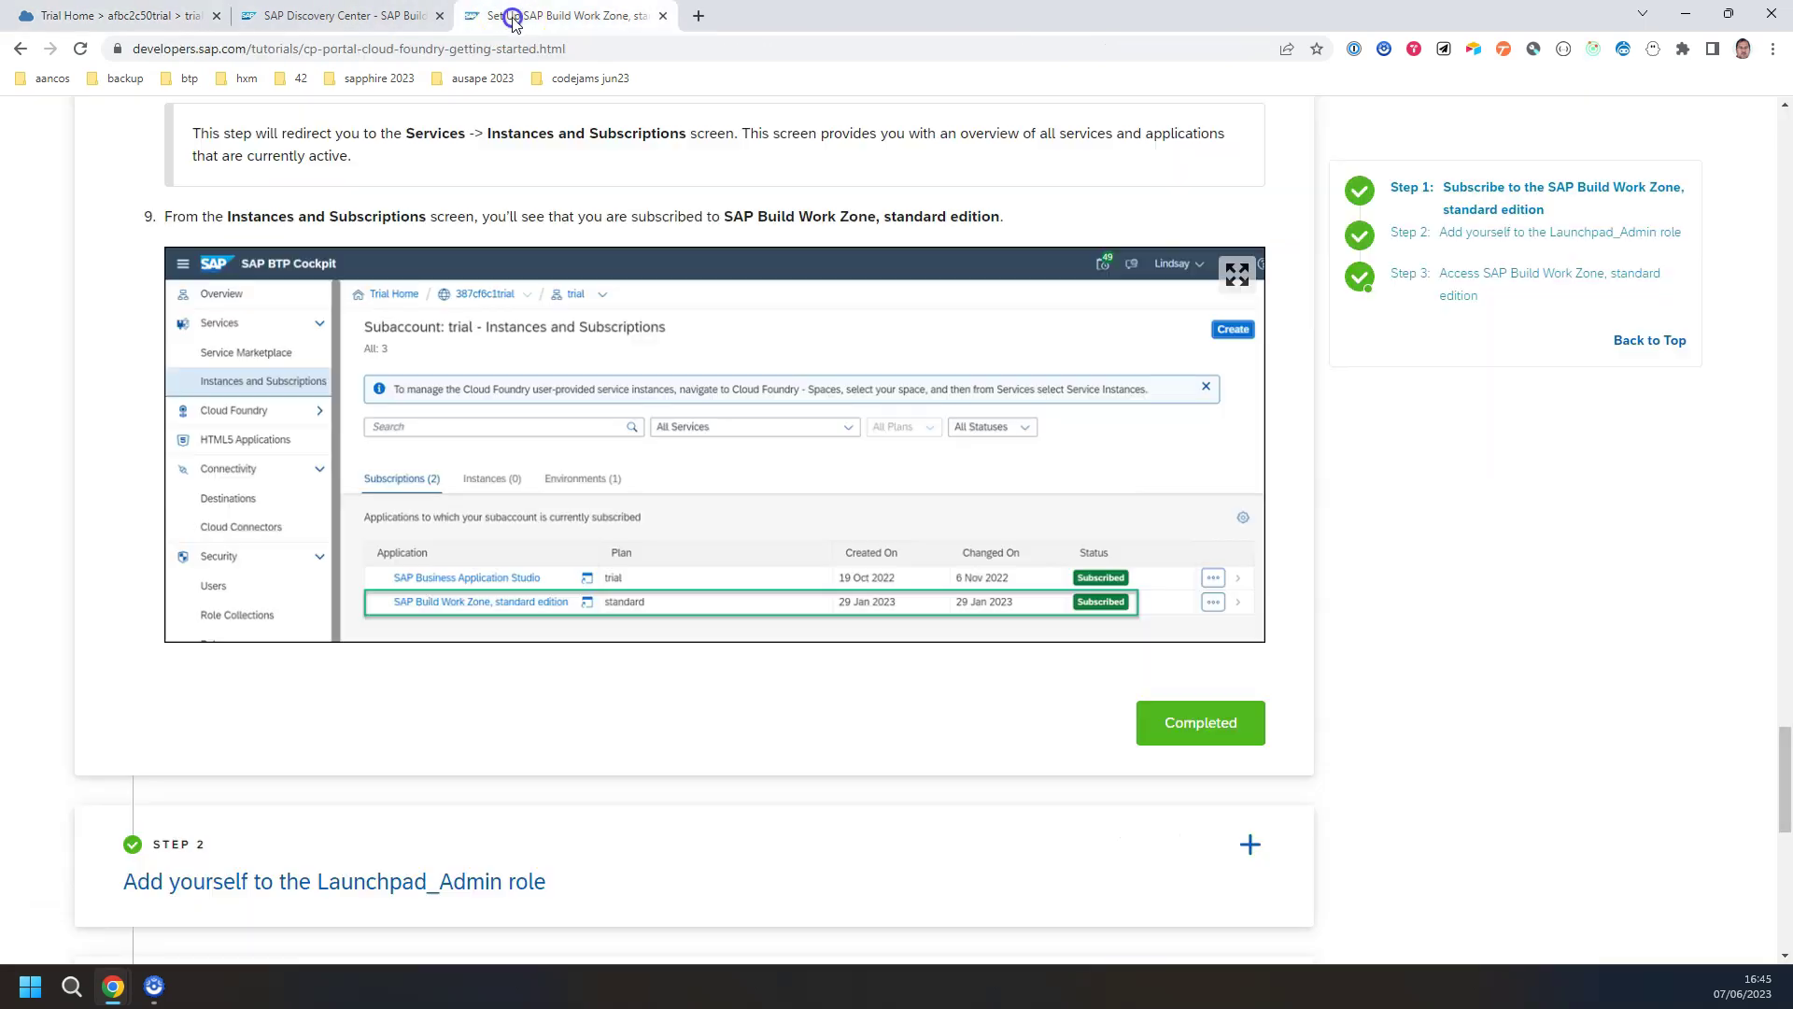
pyautogui.scroll(7, 691, 415)
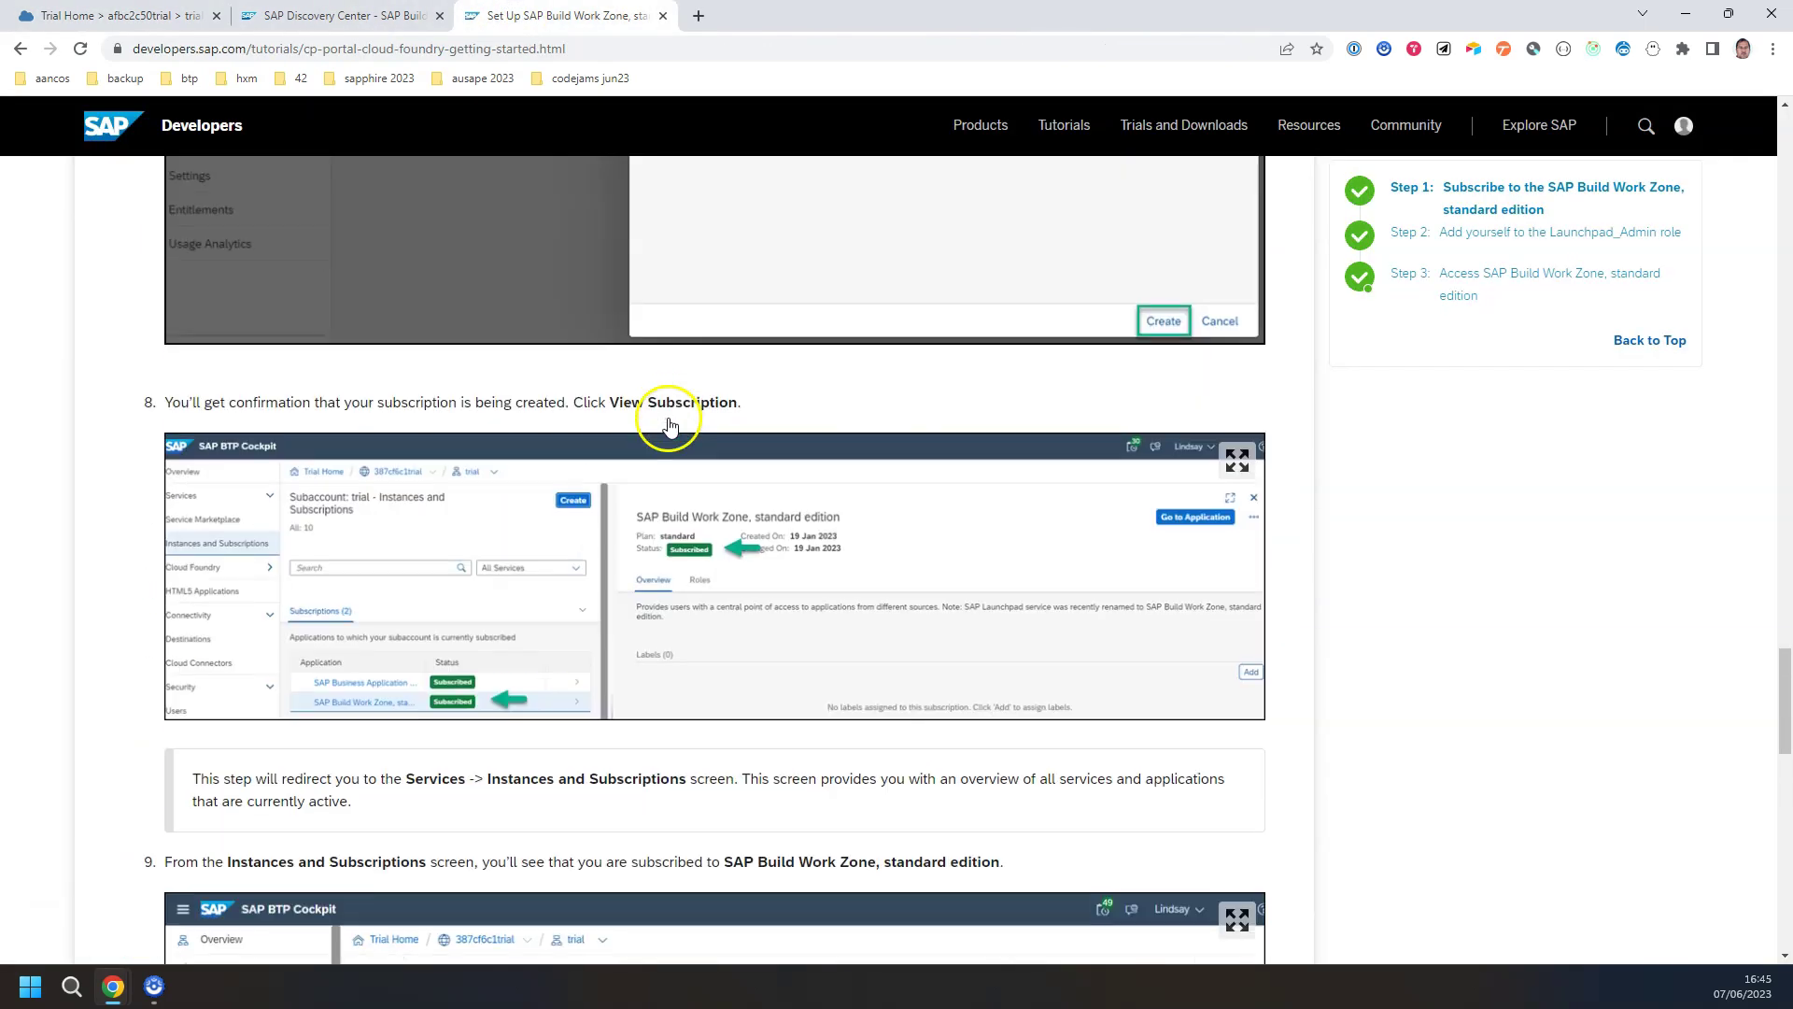
pyautogui.scroll(5, 678, 417)
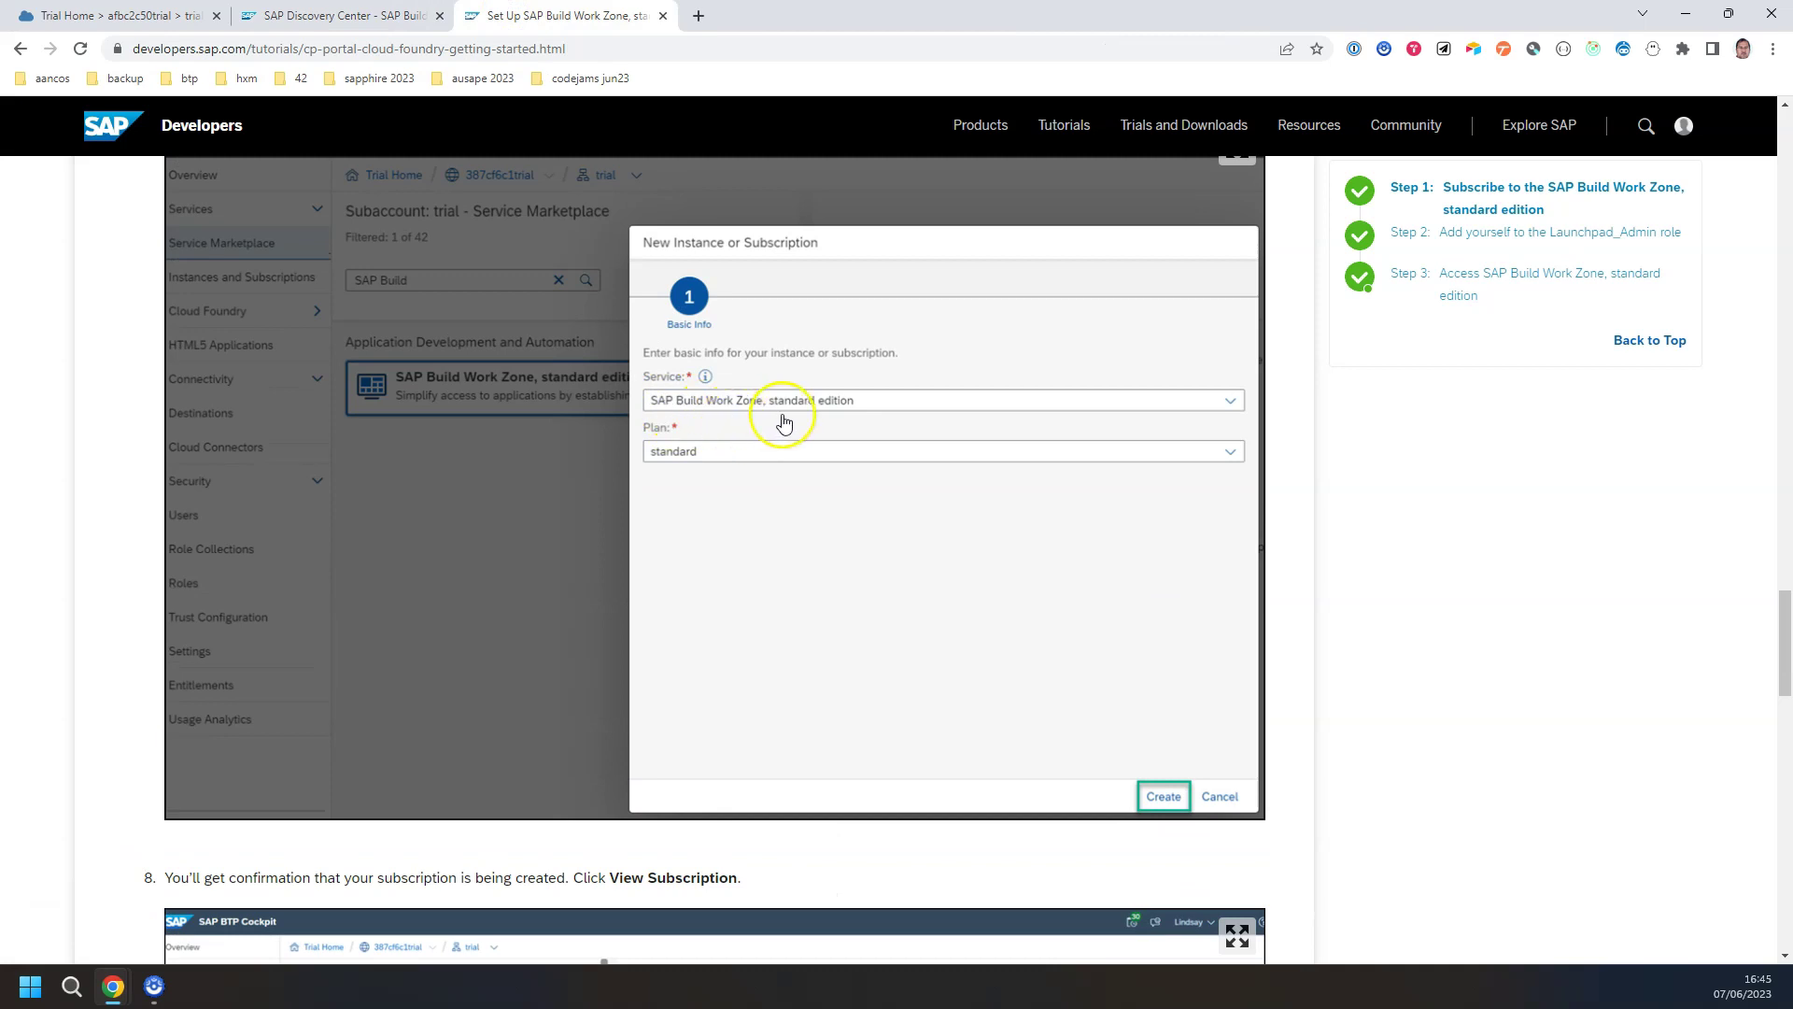
pyautogui.scroll(3, 552, 405)
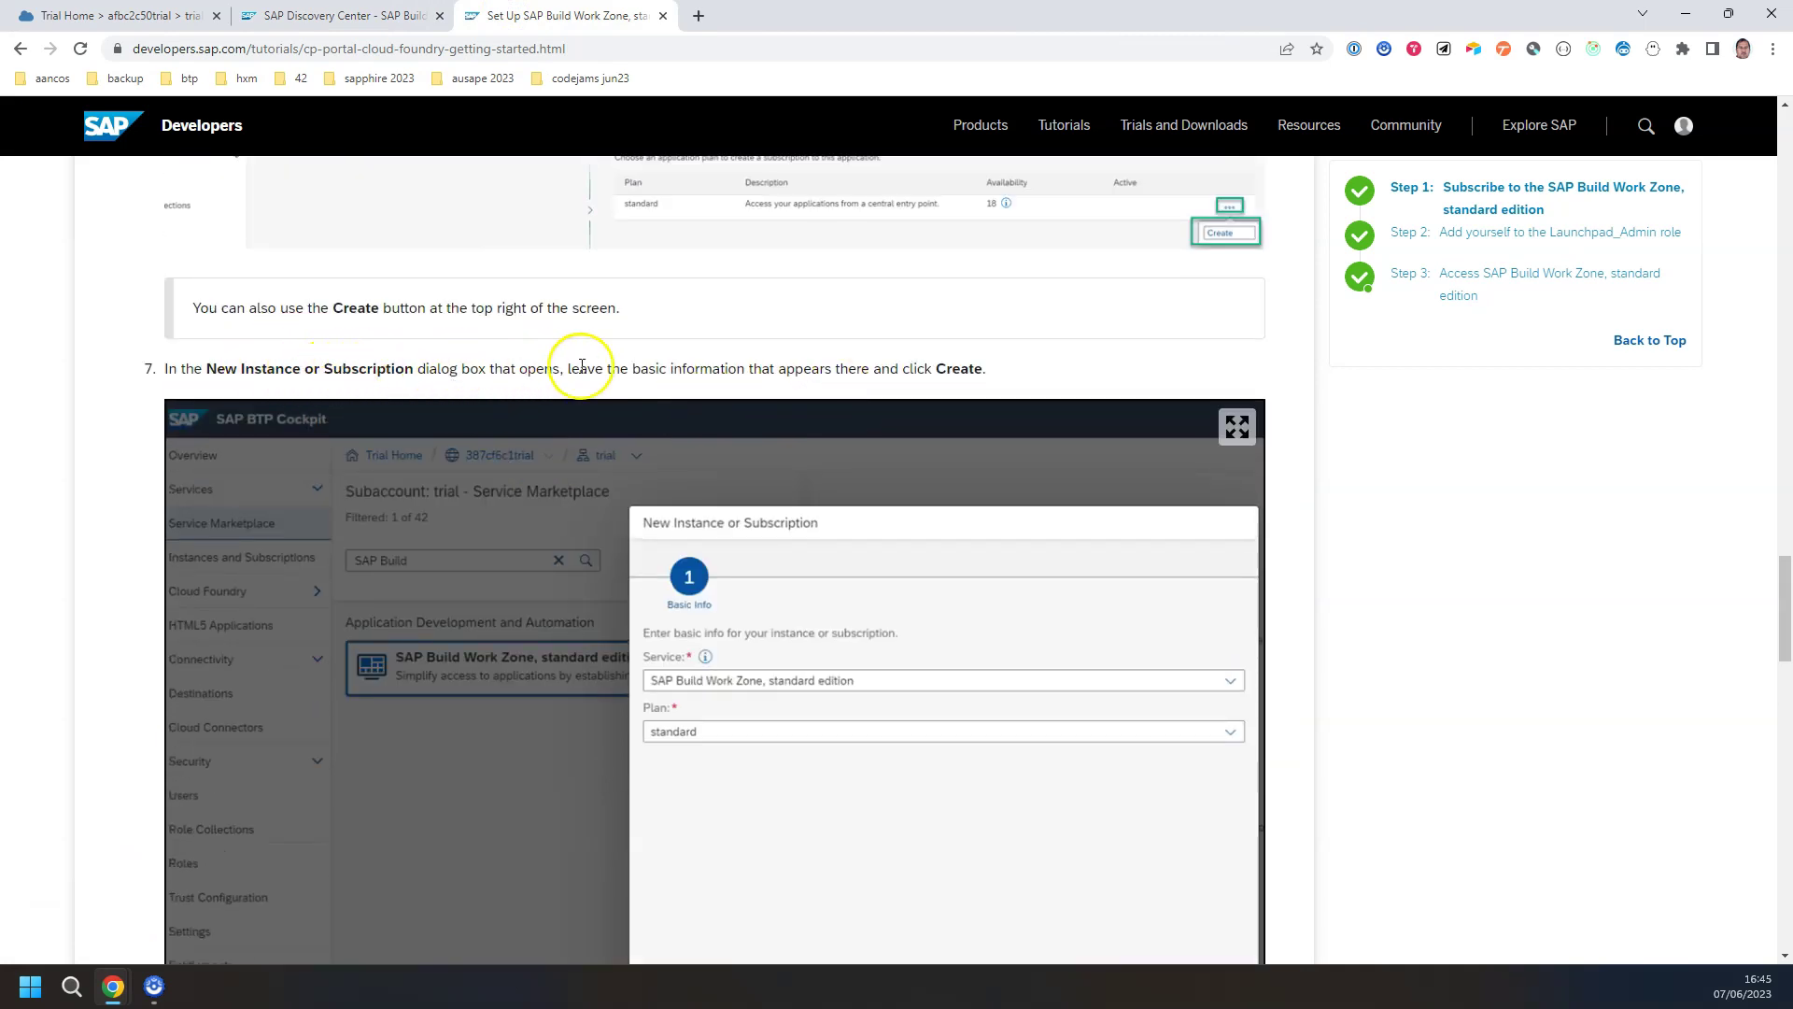
pyautogui.scroll(-7, 677, 369)
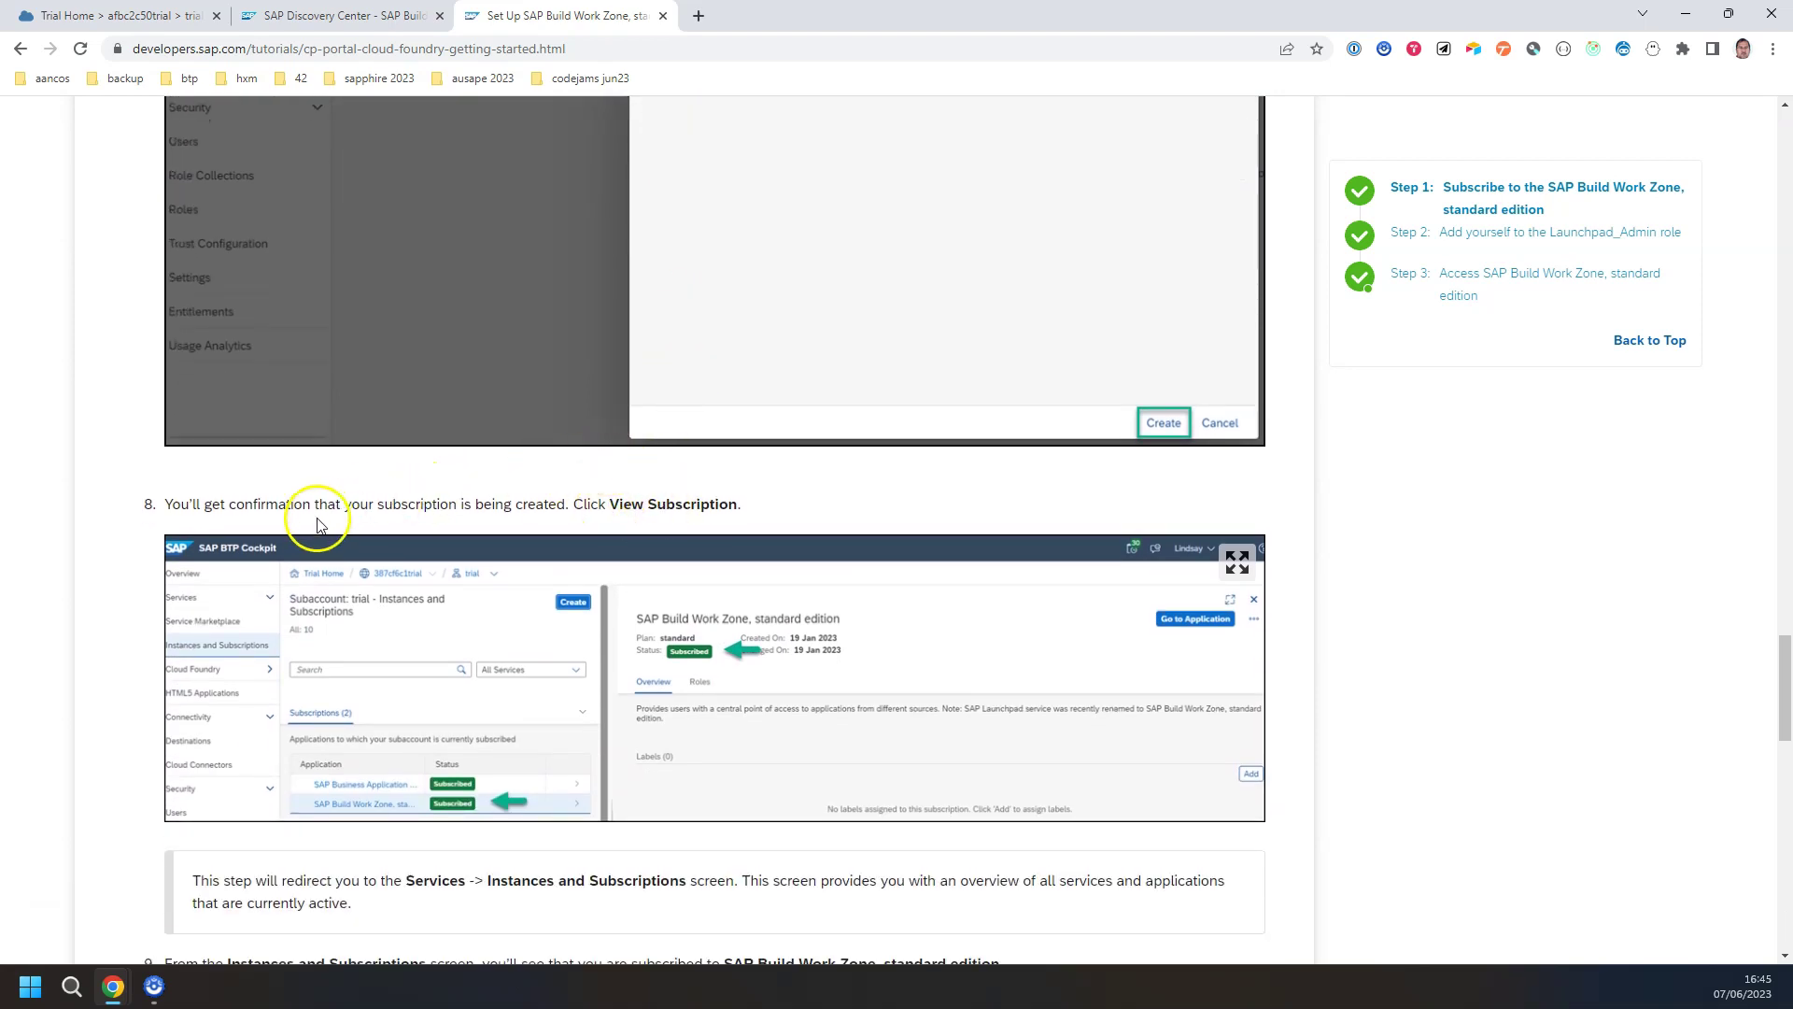
# Step: Create the Work Zone subscription on the standard plan and confirm it under Instances and Subscriptions
pyautogui.click(136, 16)
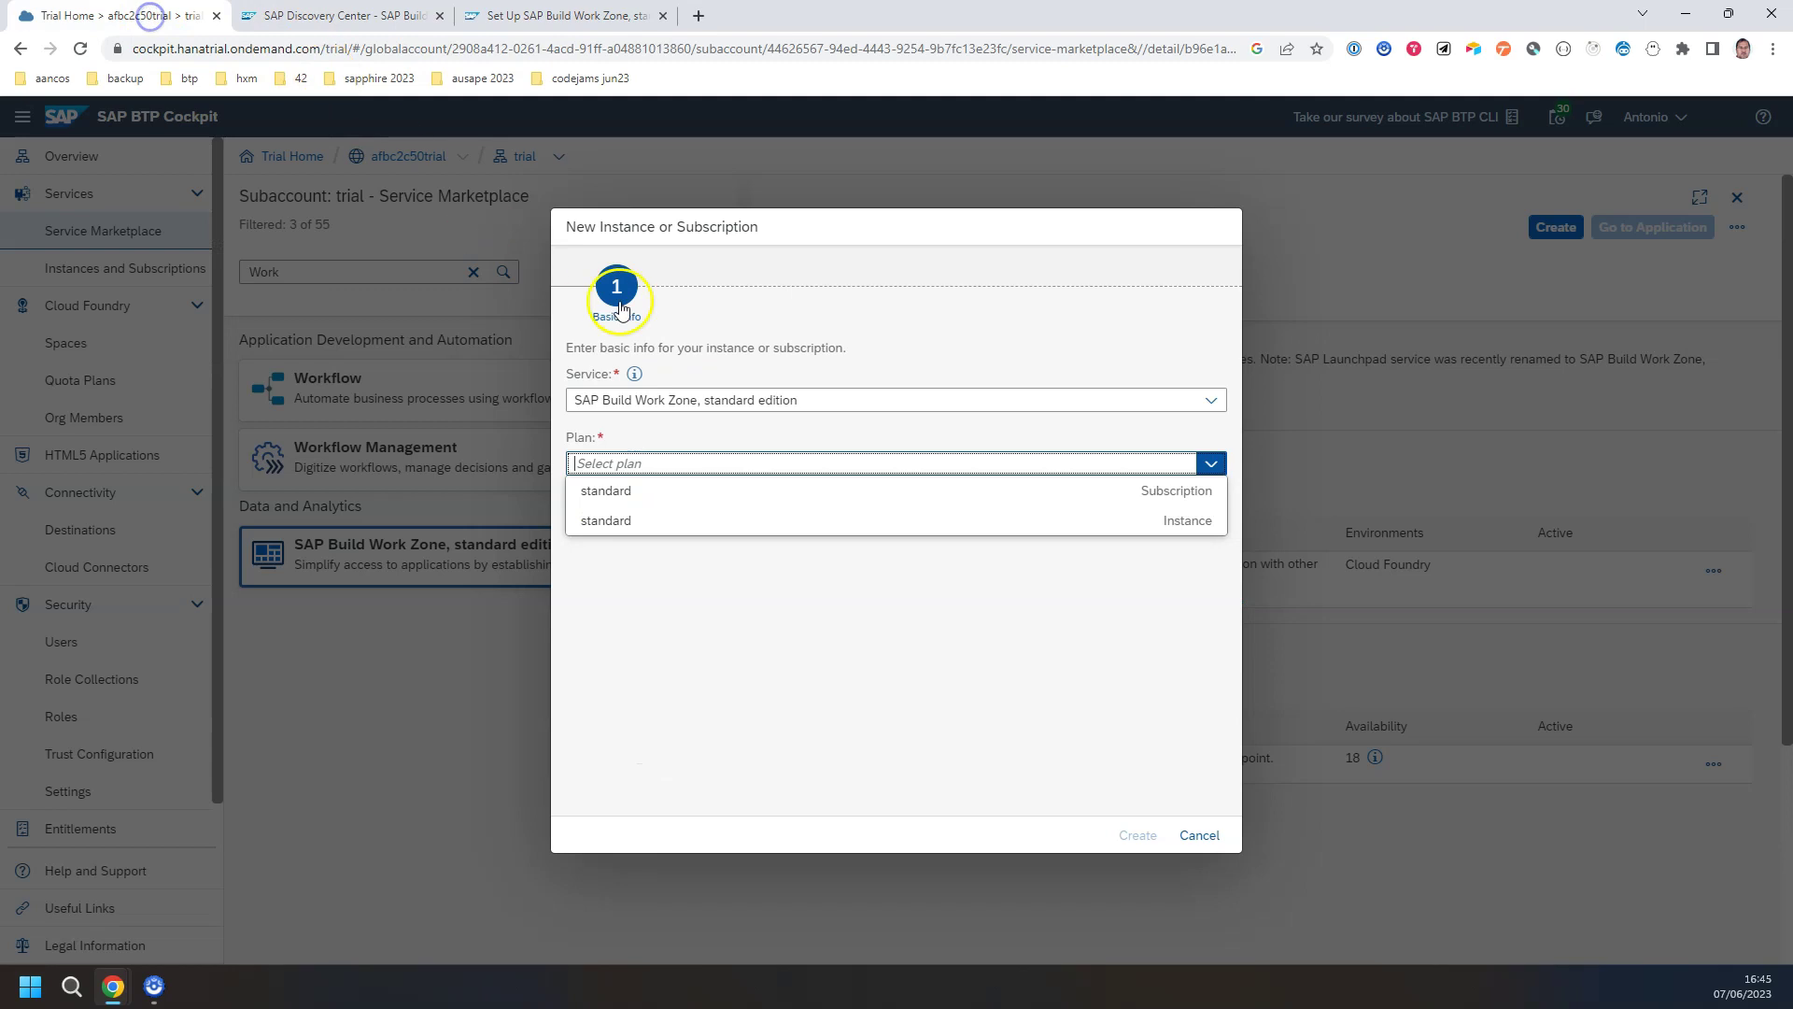
pyautogui.click(1004, 506)
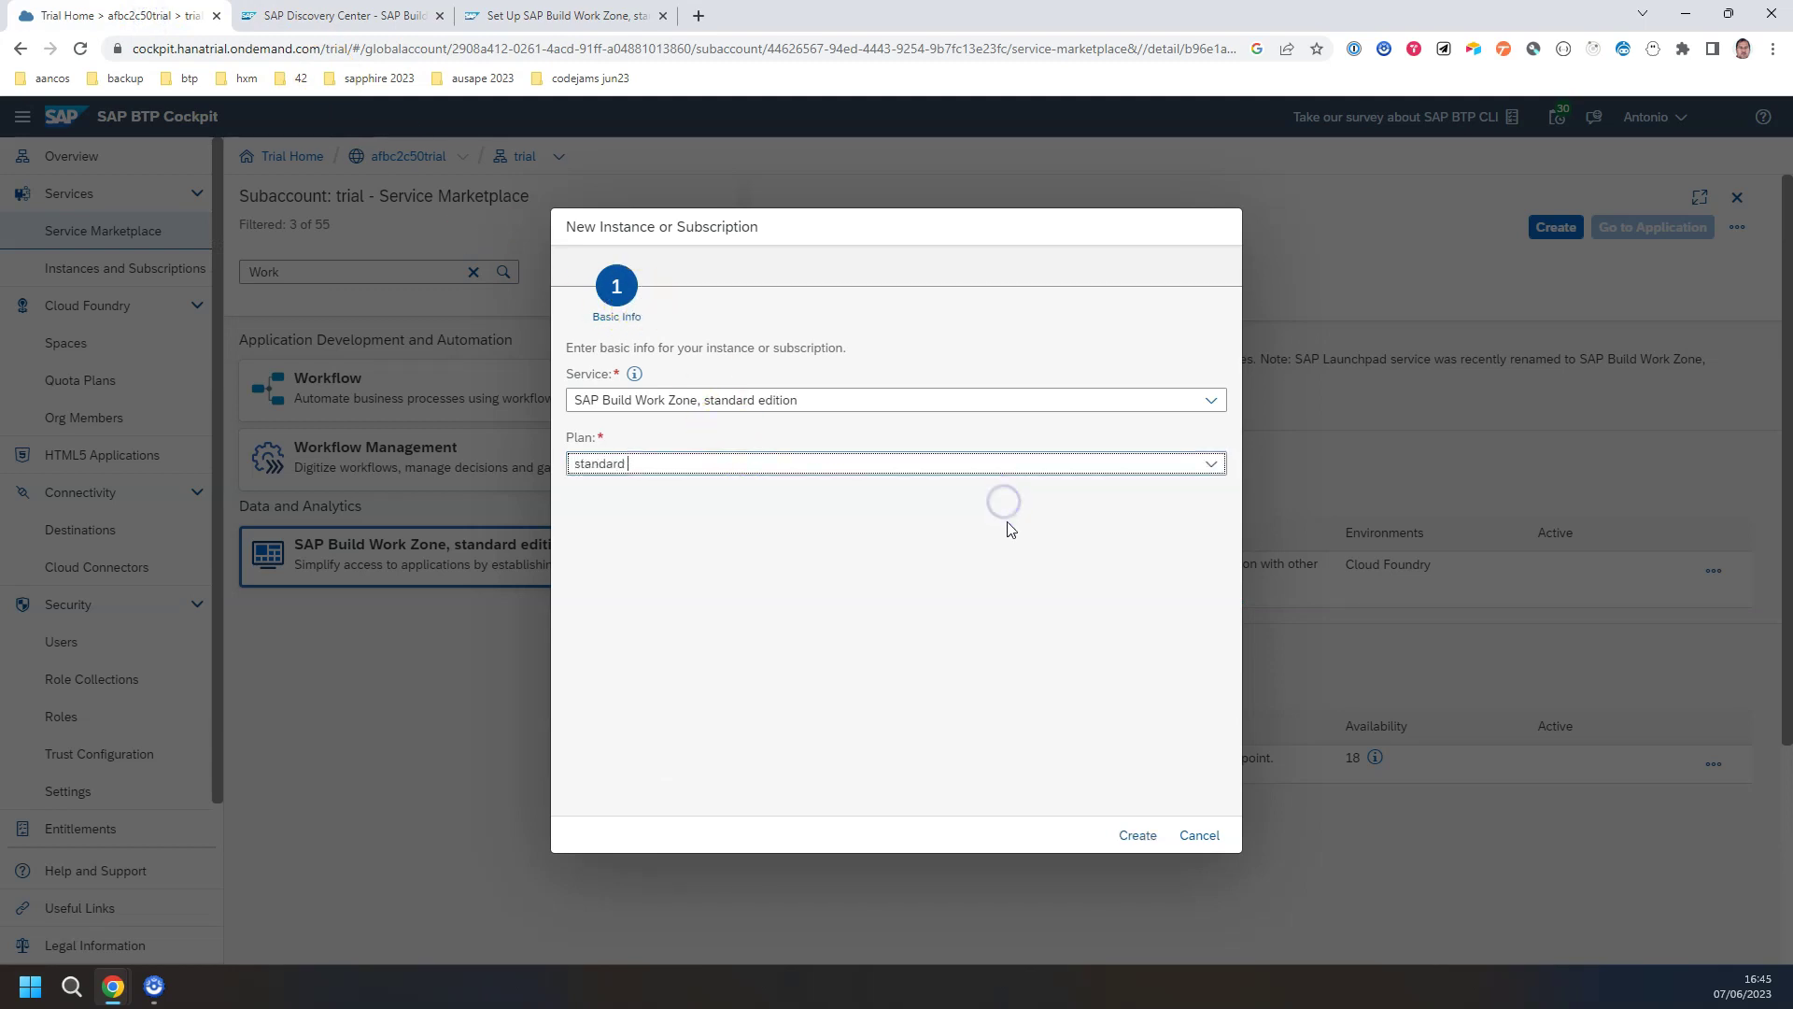
pyautogui.click(1137, 835)
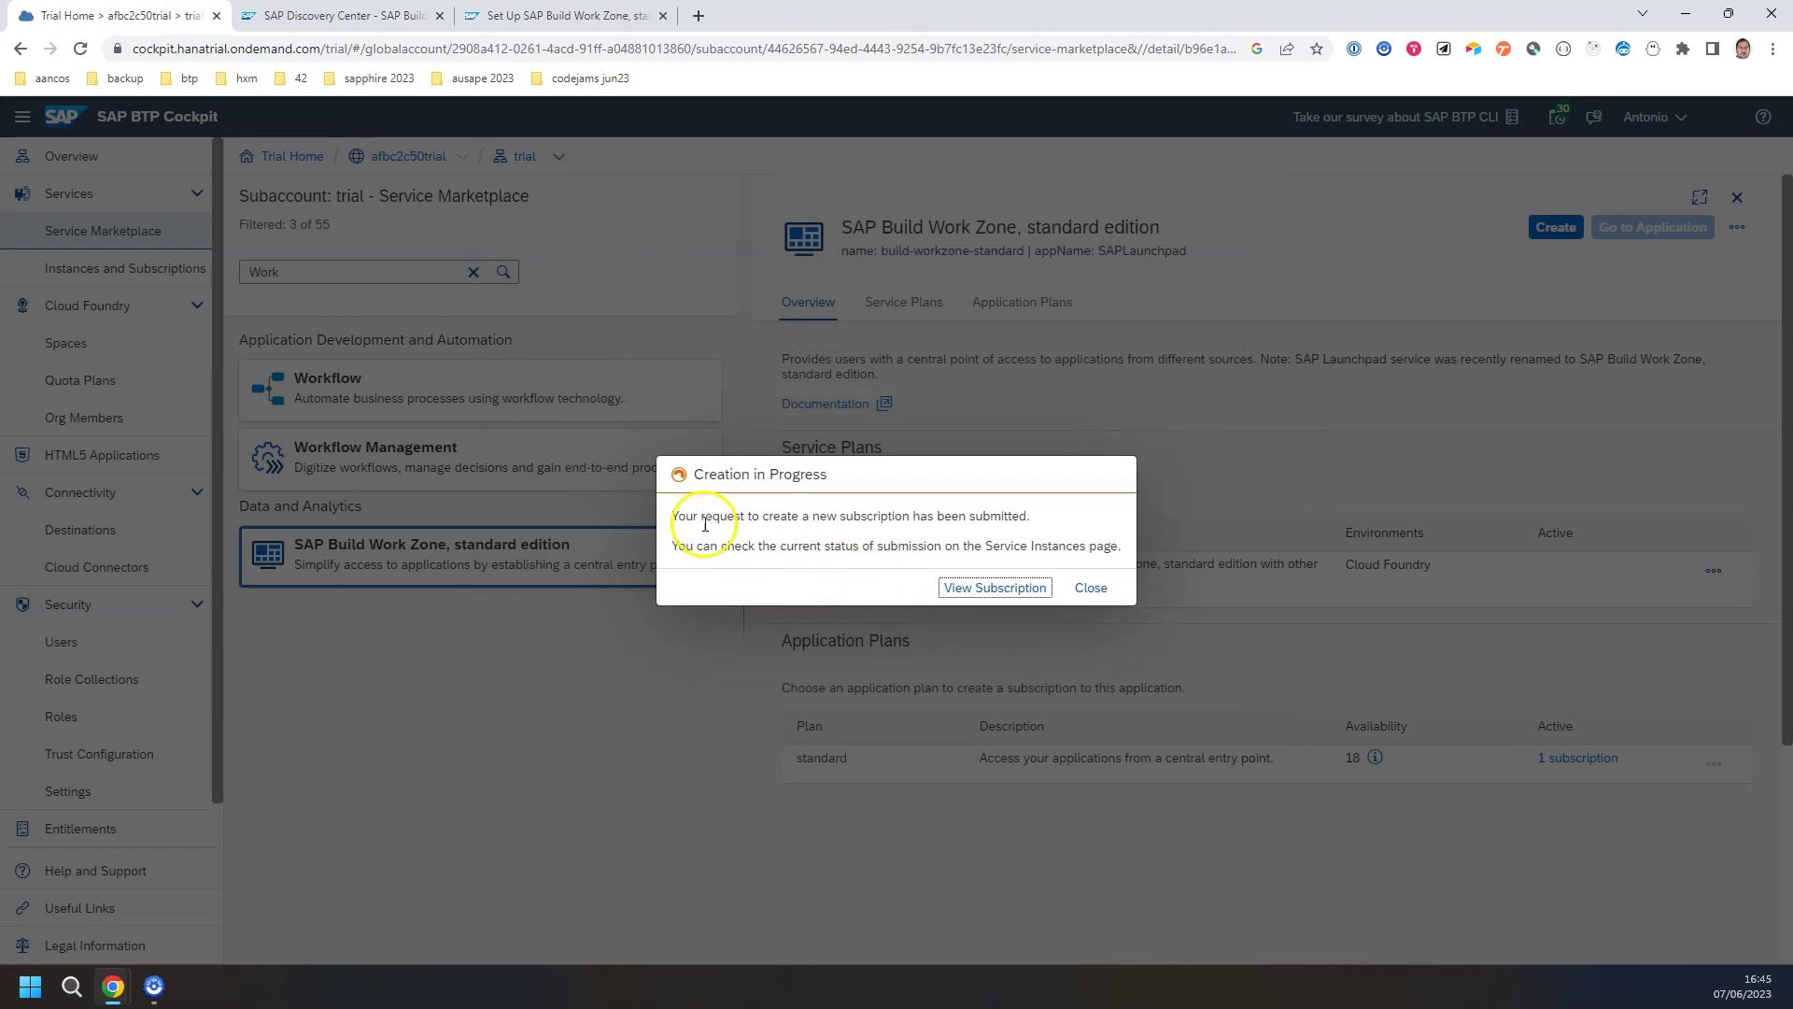
pyautogui.click(1090, 588)
pyautogui.click(121, 269)
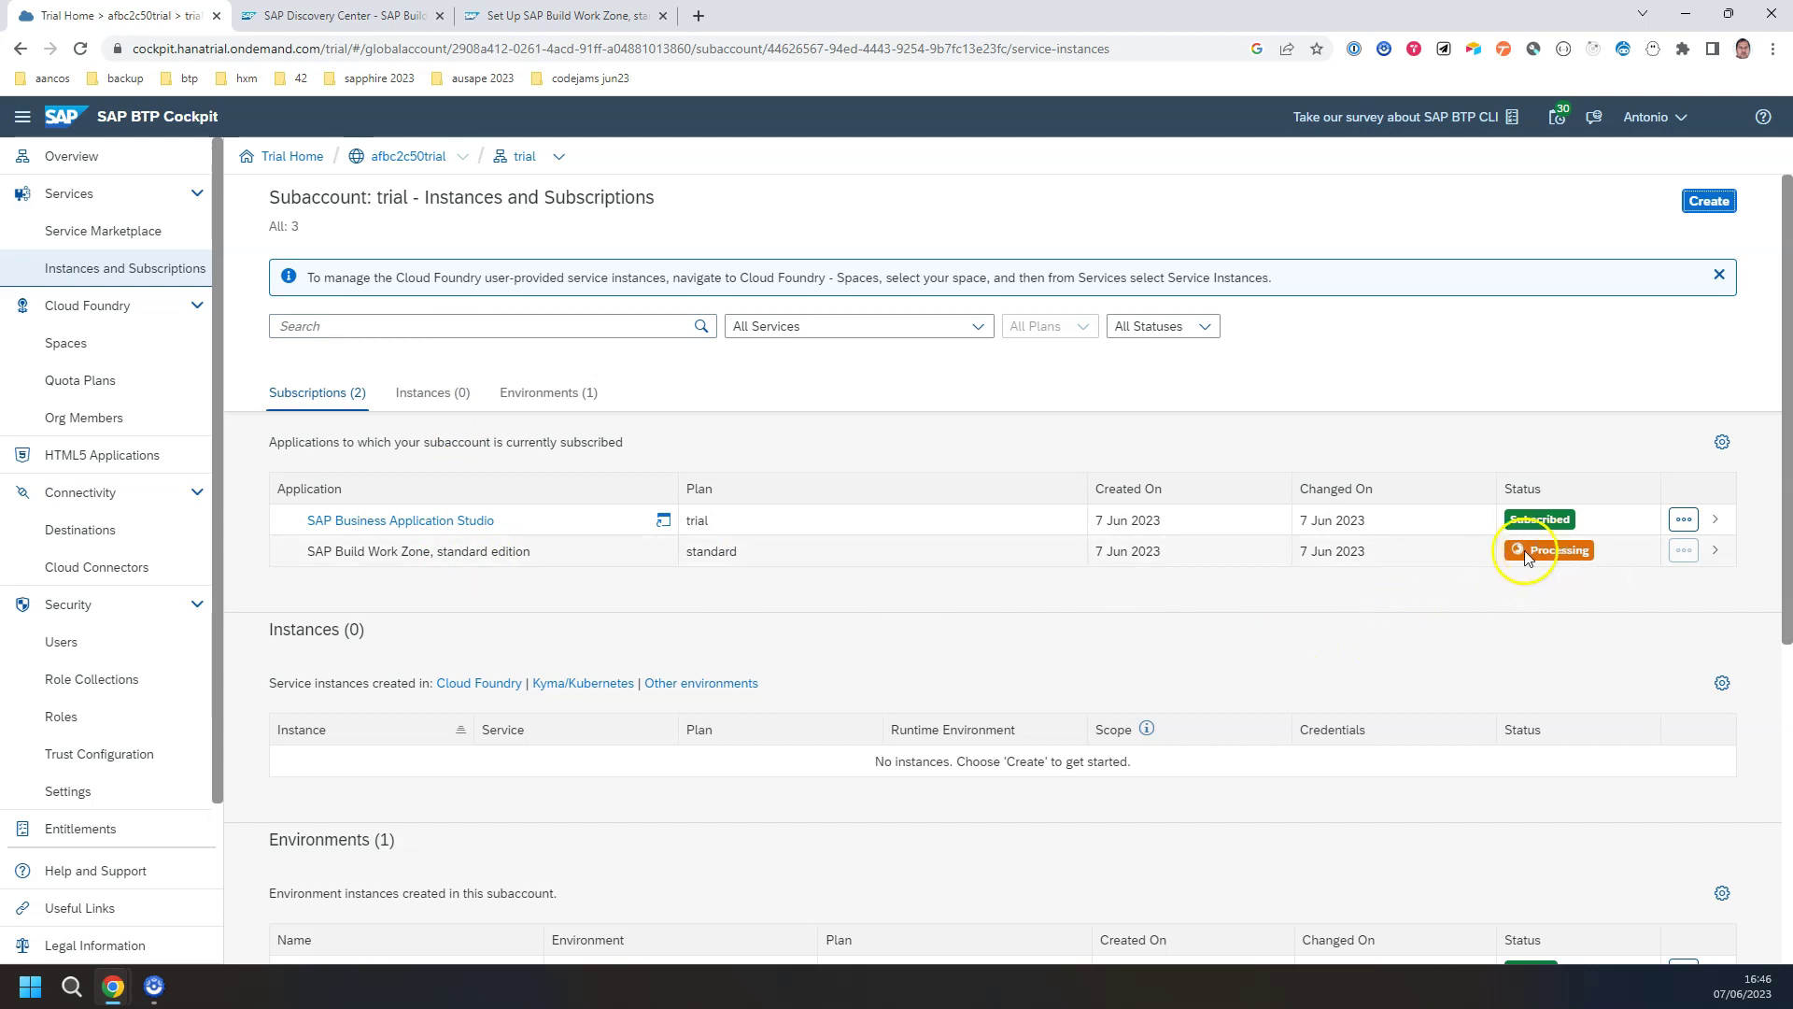
pyautogui.click(594, 21)
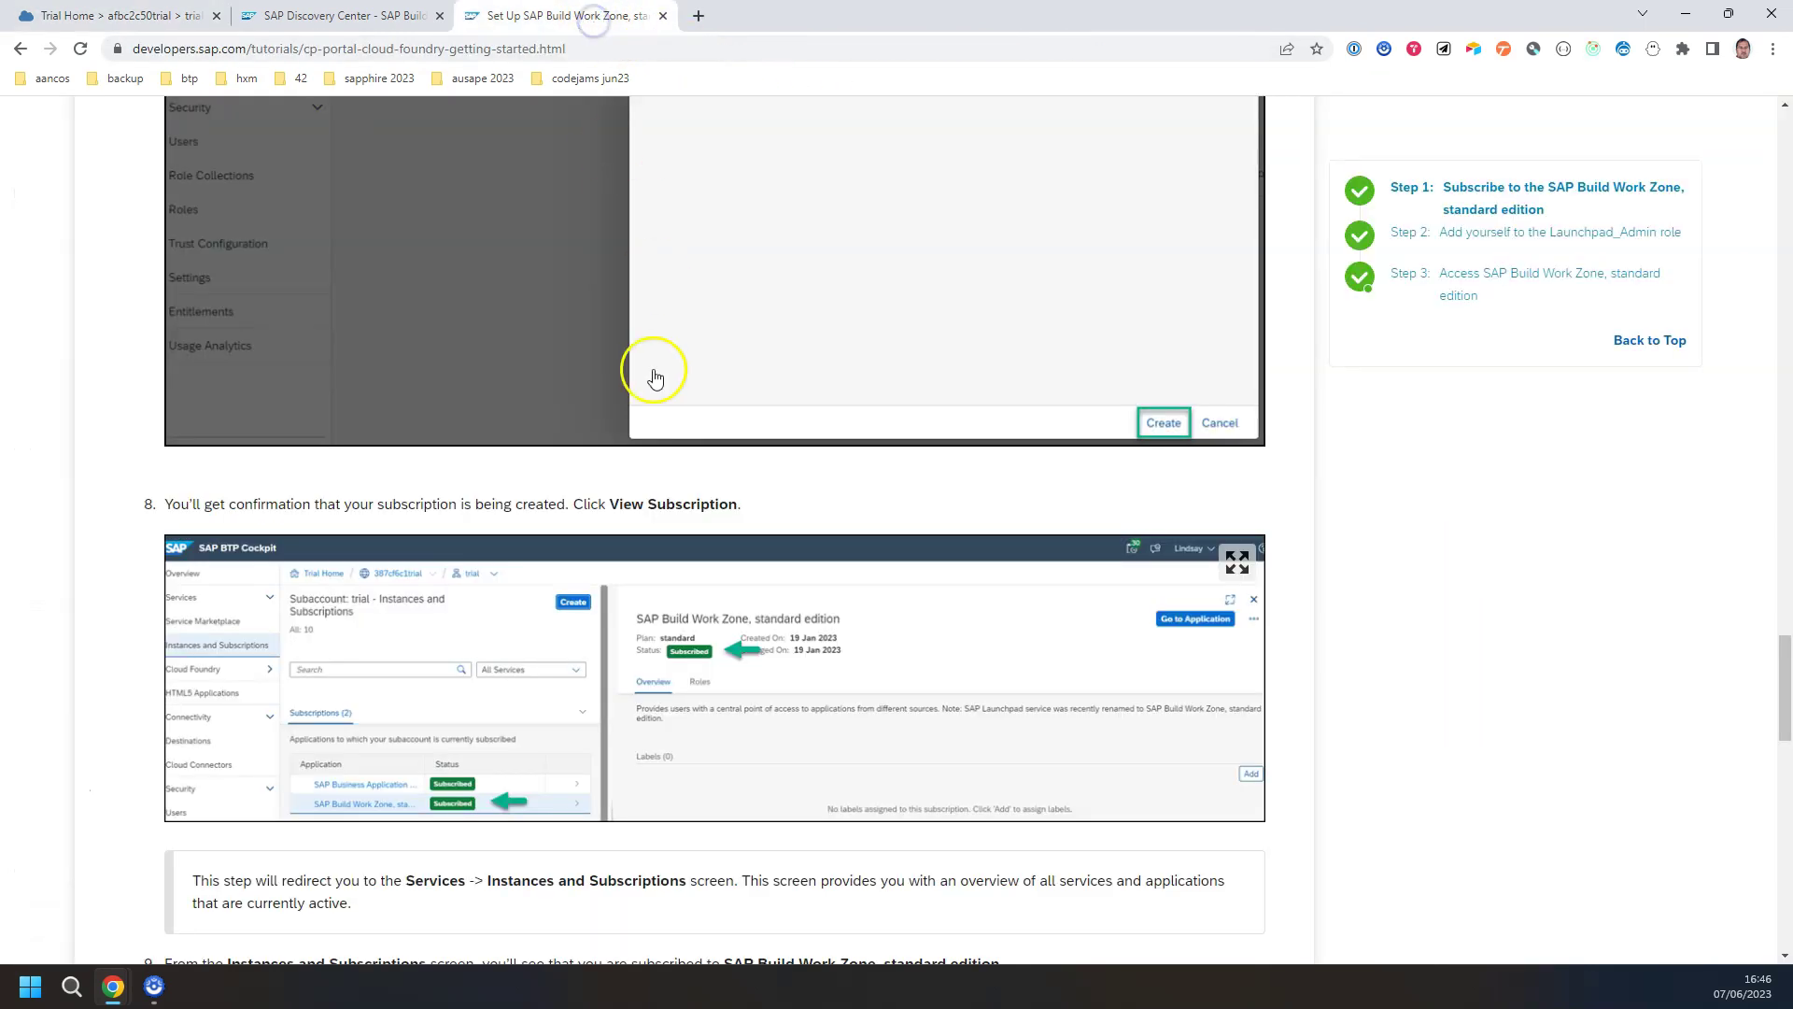
# Step: Read the tutorial's Step 2 on the Launchpad_Admin role, then open the cockpit's Role Collections list
pyautogui.scroll(-7, 533, 402)
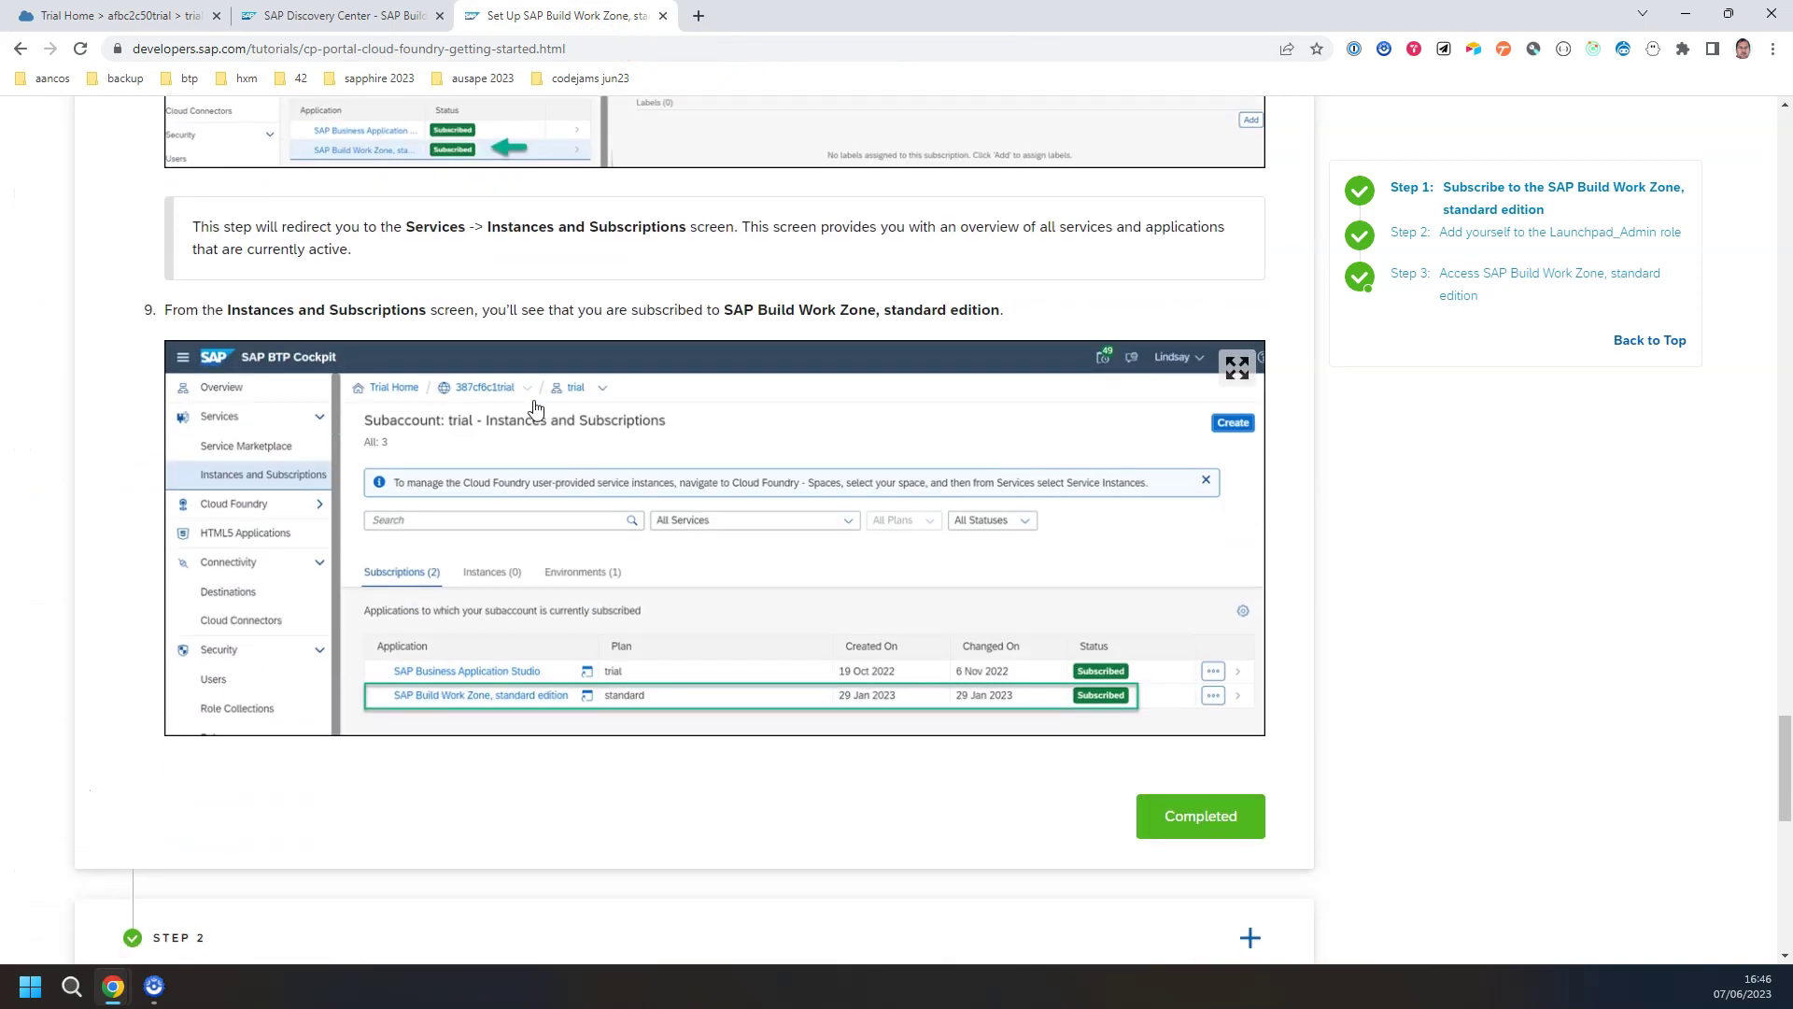
pyautogui.scroll(-2, 535, 408)
pyautogui.scroll(-2, 700, 427)
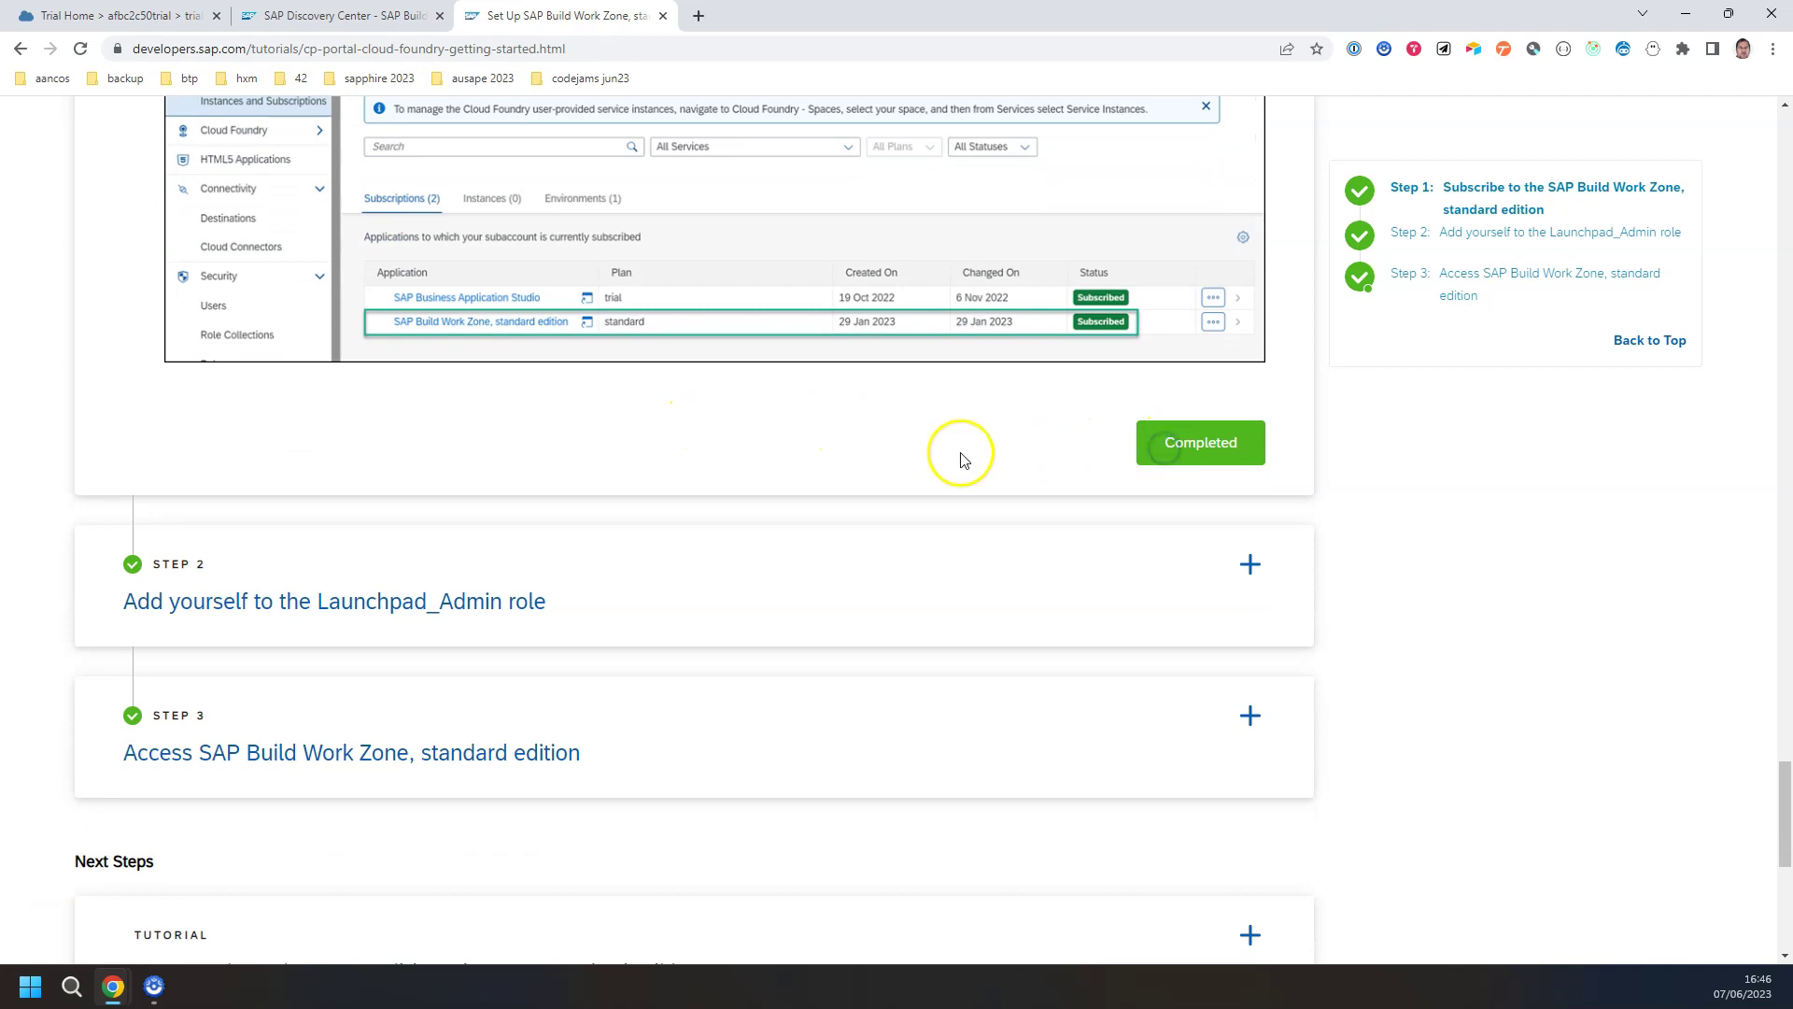
pyautogui.click(208, 603)
pyautogui.scroll(-4, 572, 388)
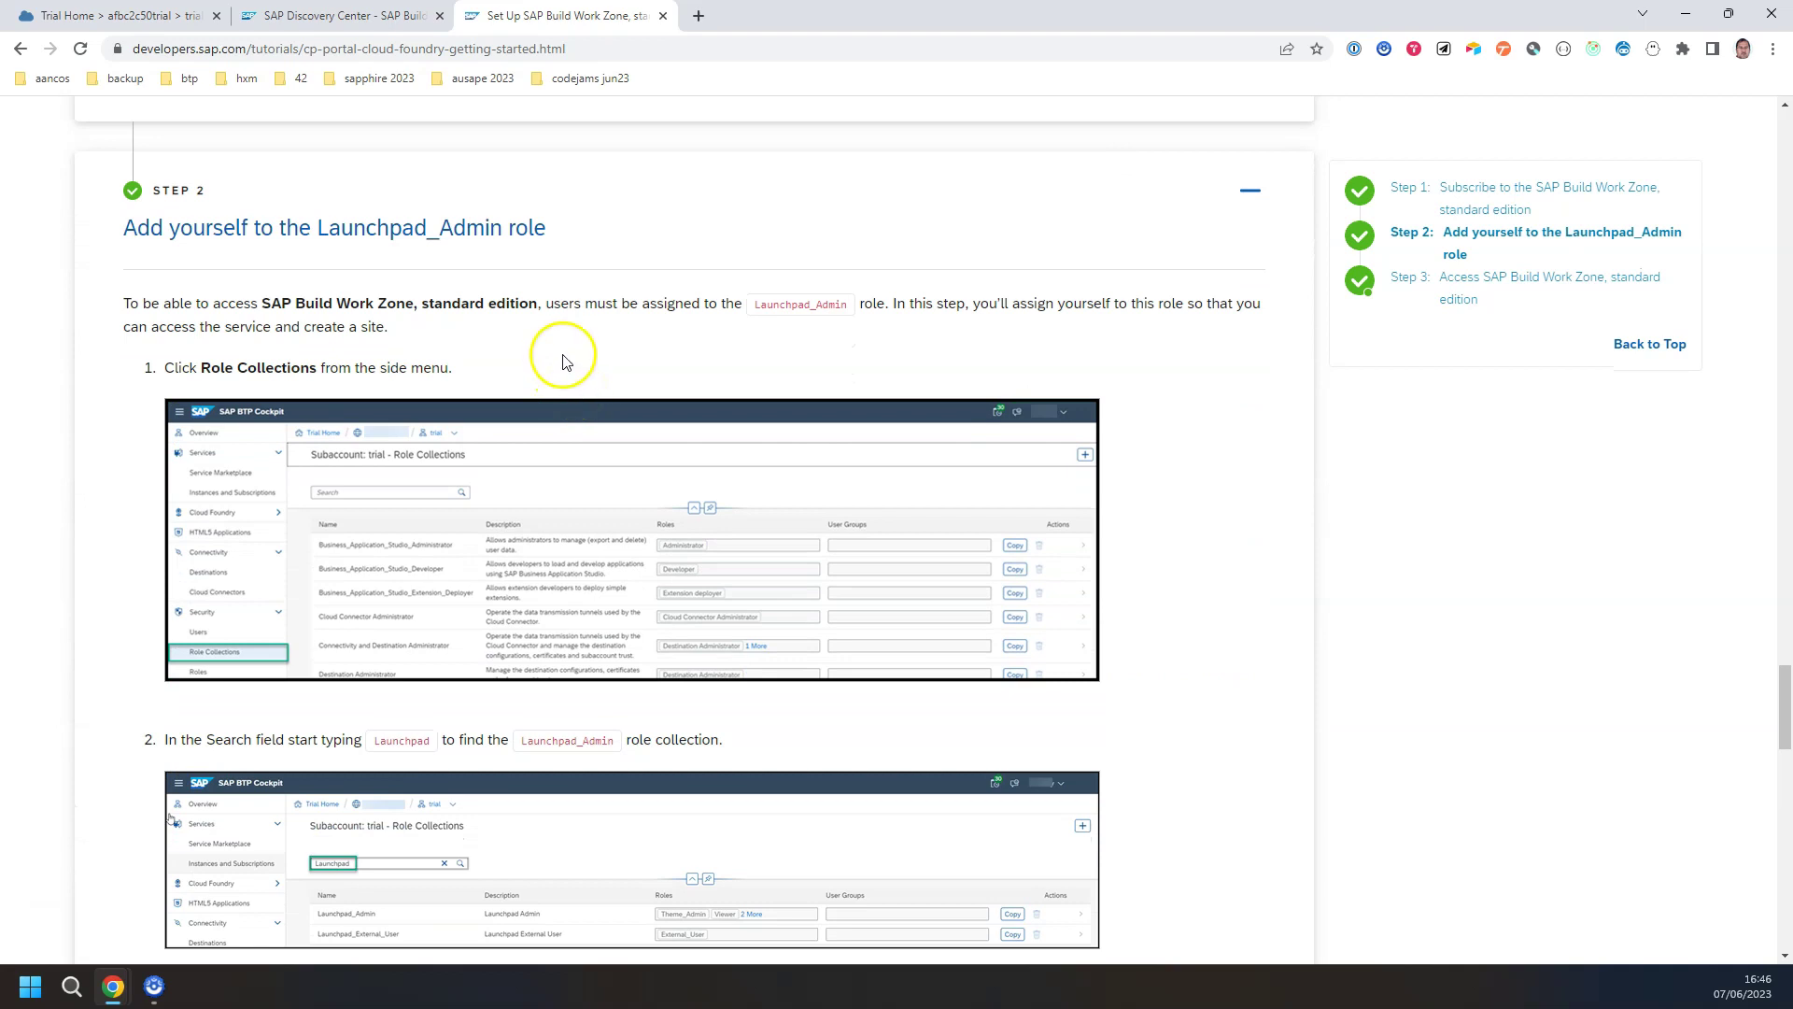
pyautogui.scroll(-1, 562, 355)
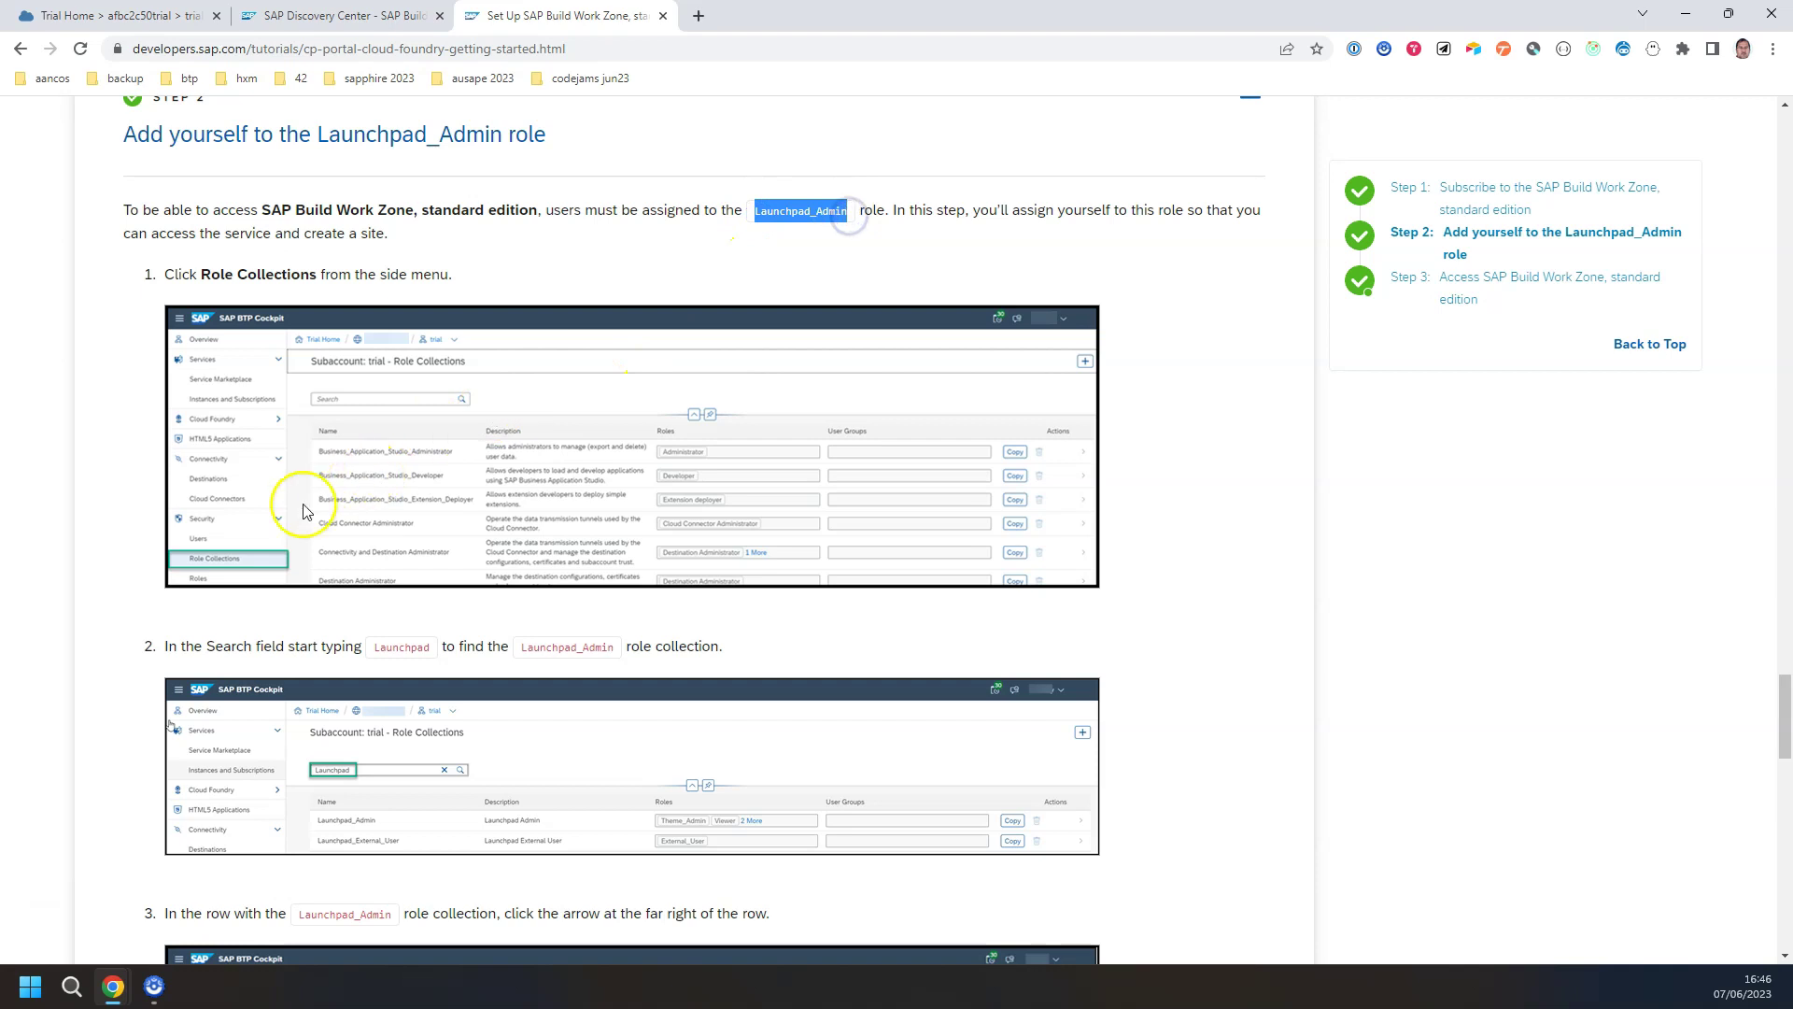
pyautogui.scroll(-4, 290, 475)
pyautogui.scroll(2, 467, 414)
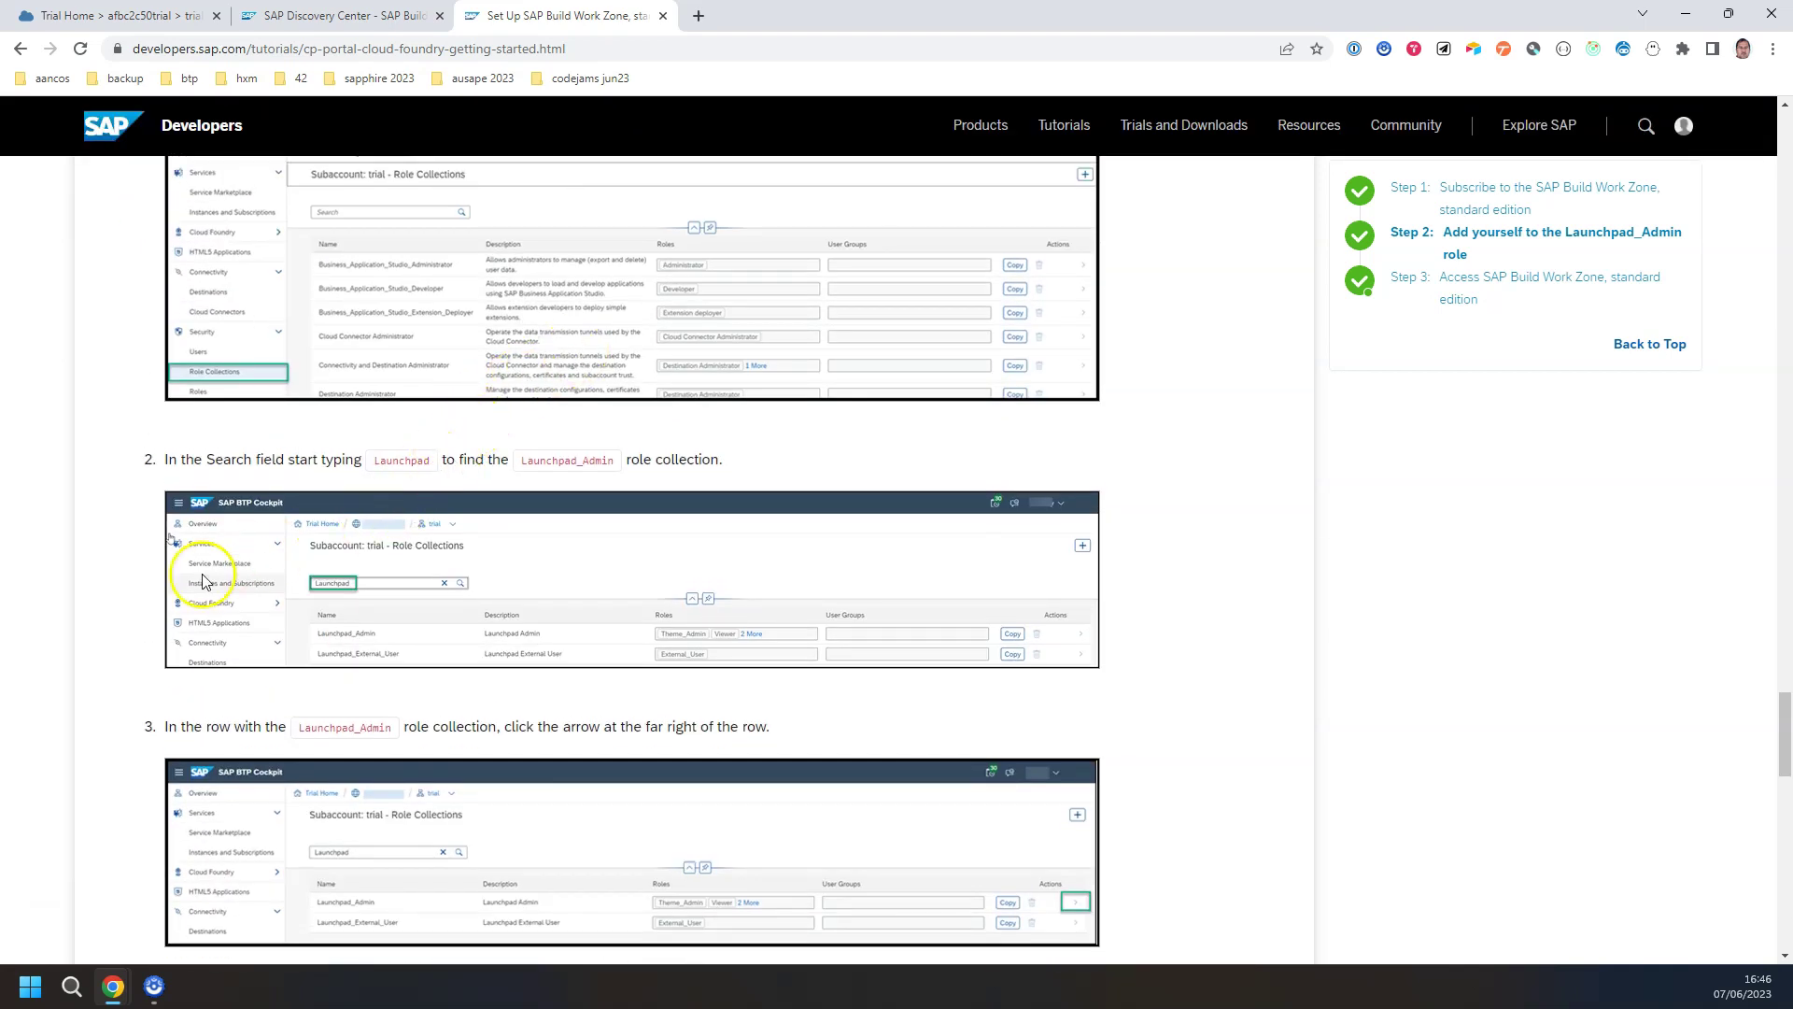
pyautogui.click(131, 16)
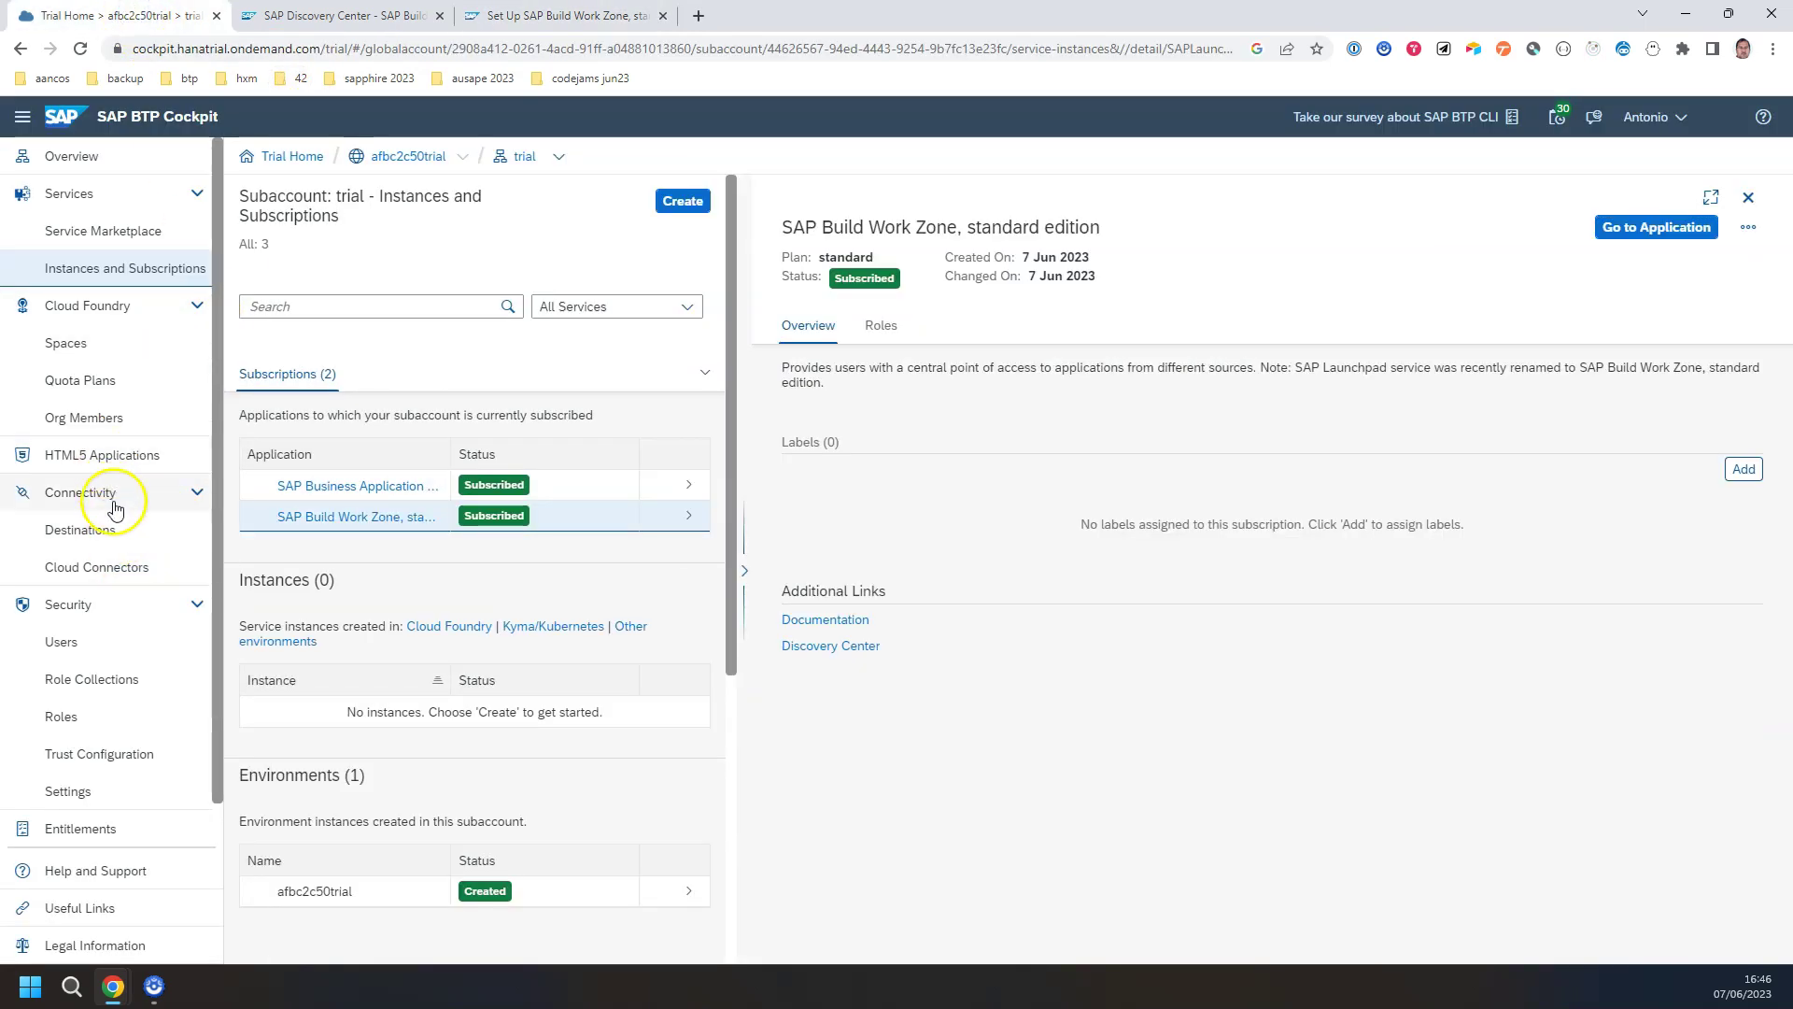
pyautogui.click(82, 679)
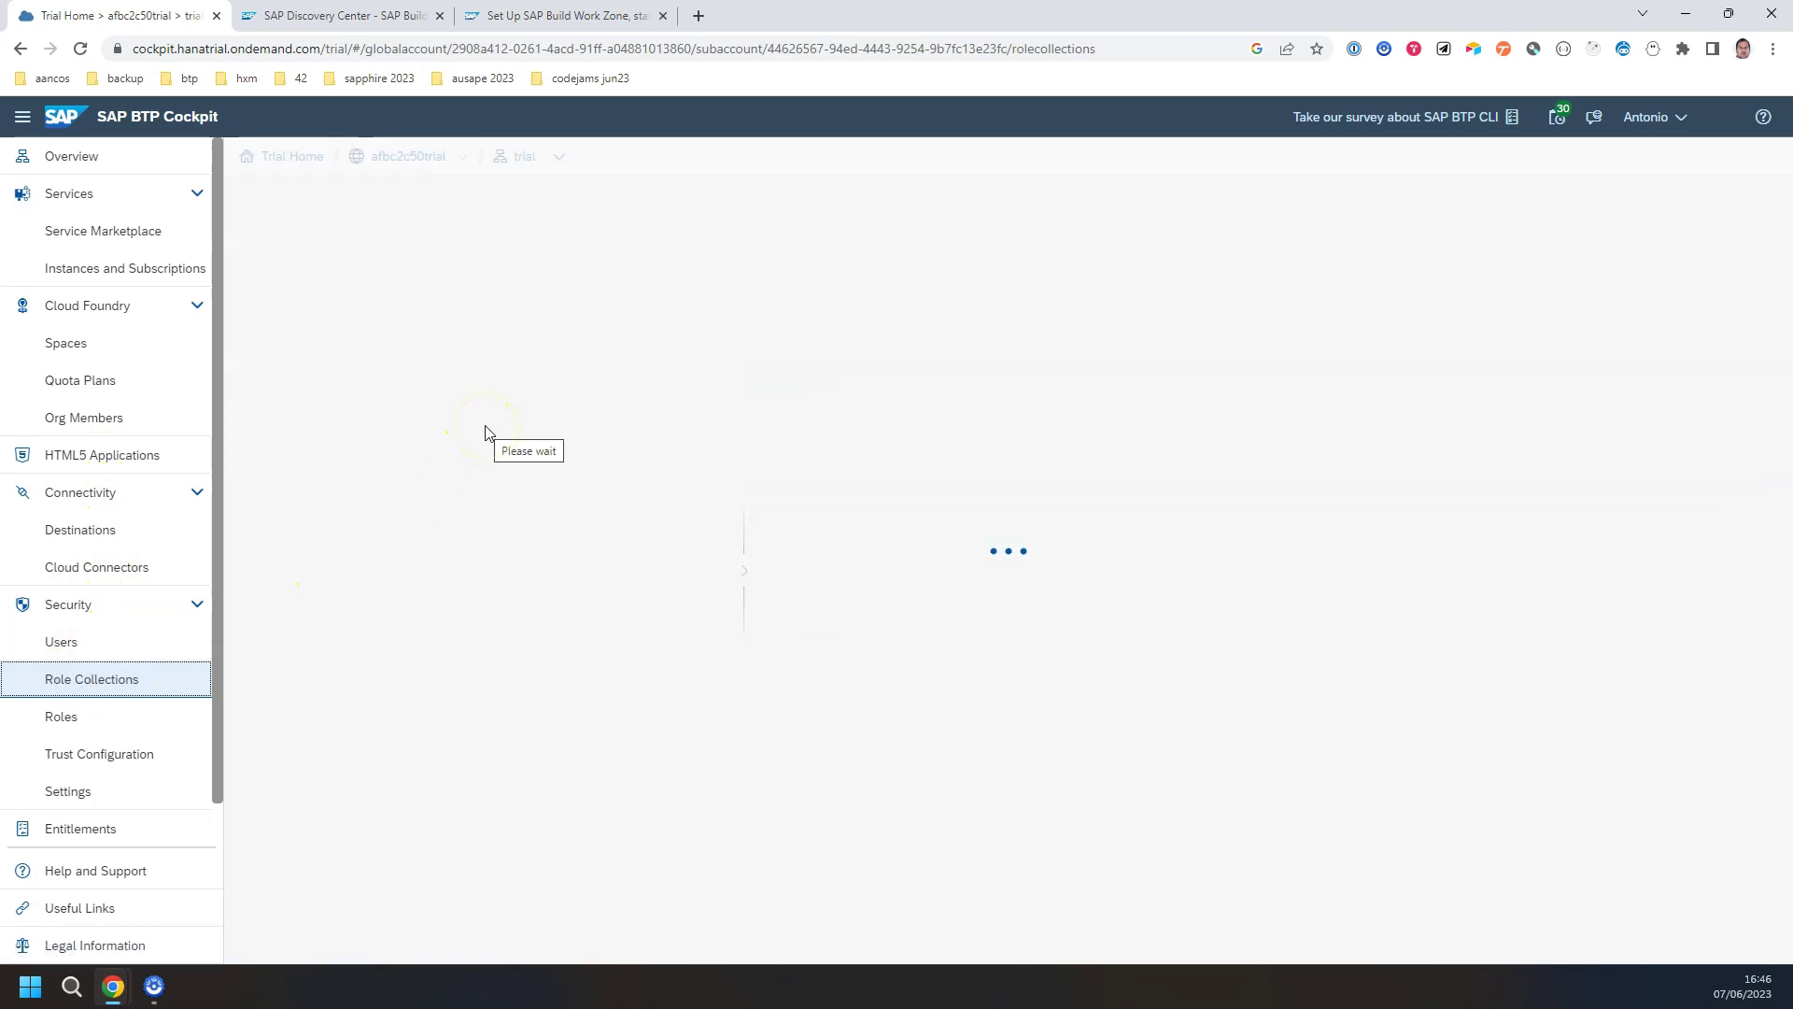
# Step: Return to Instances and Subscriptions to see Business Application Studio and Build Work Zone both Subscribed
pyautogui.click(127, 231)
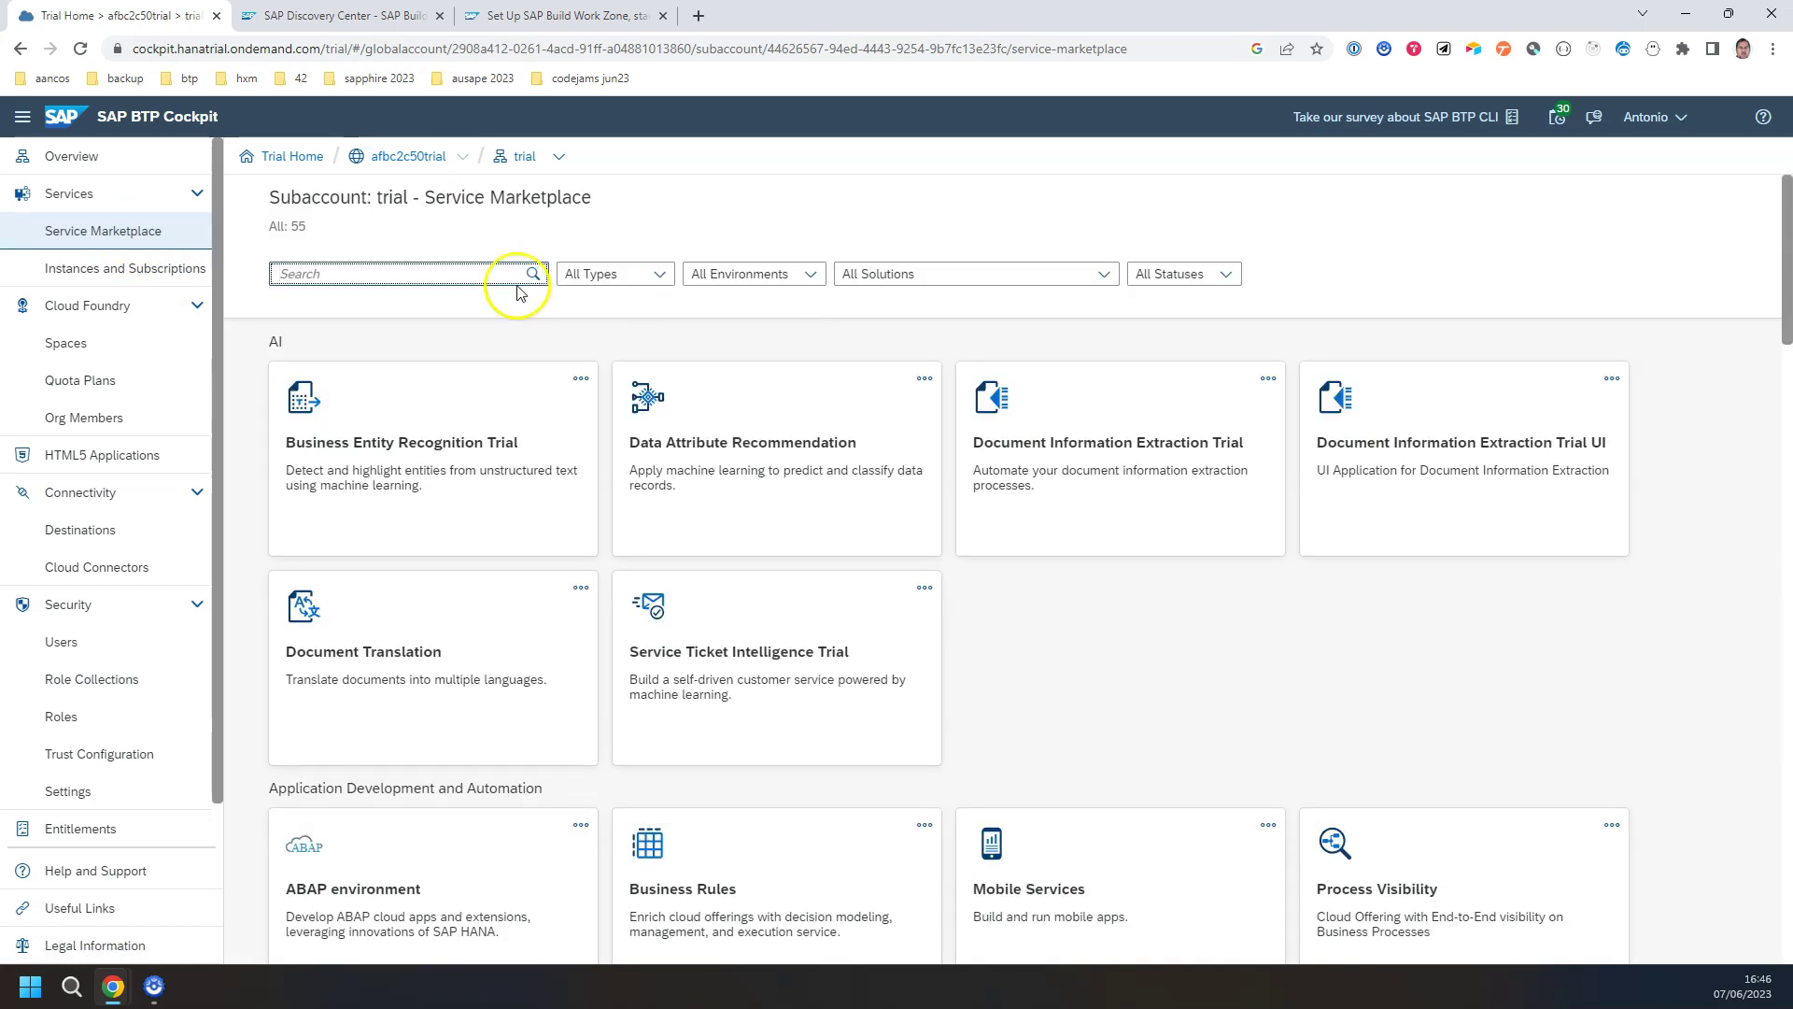
pyautogui.click(135, 268)
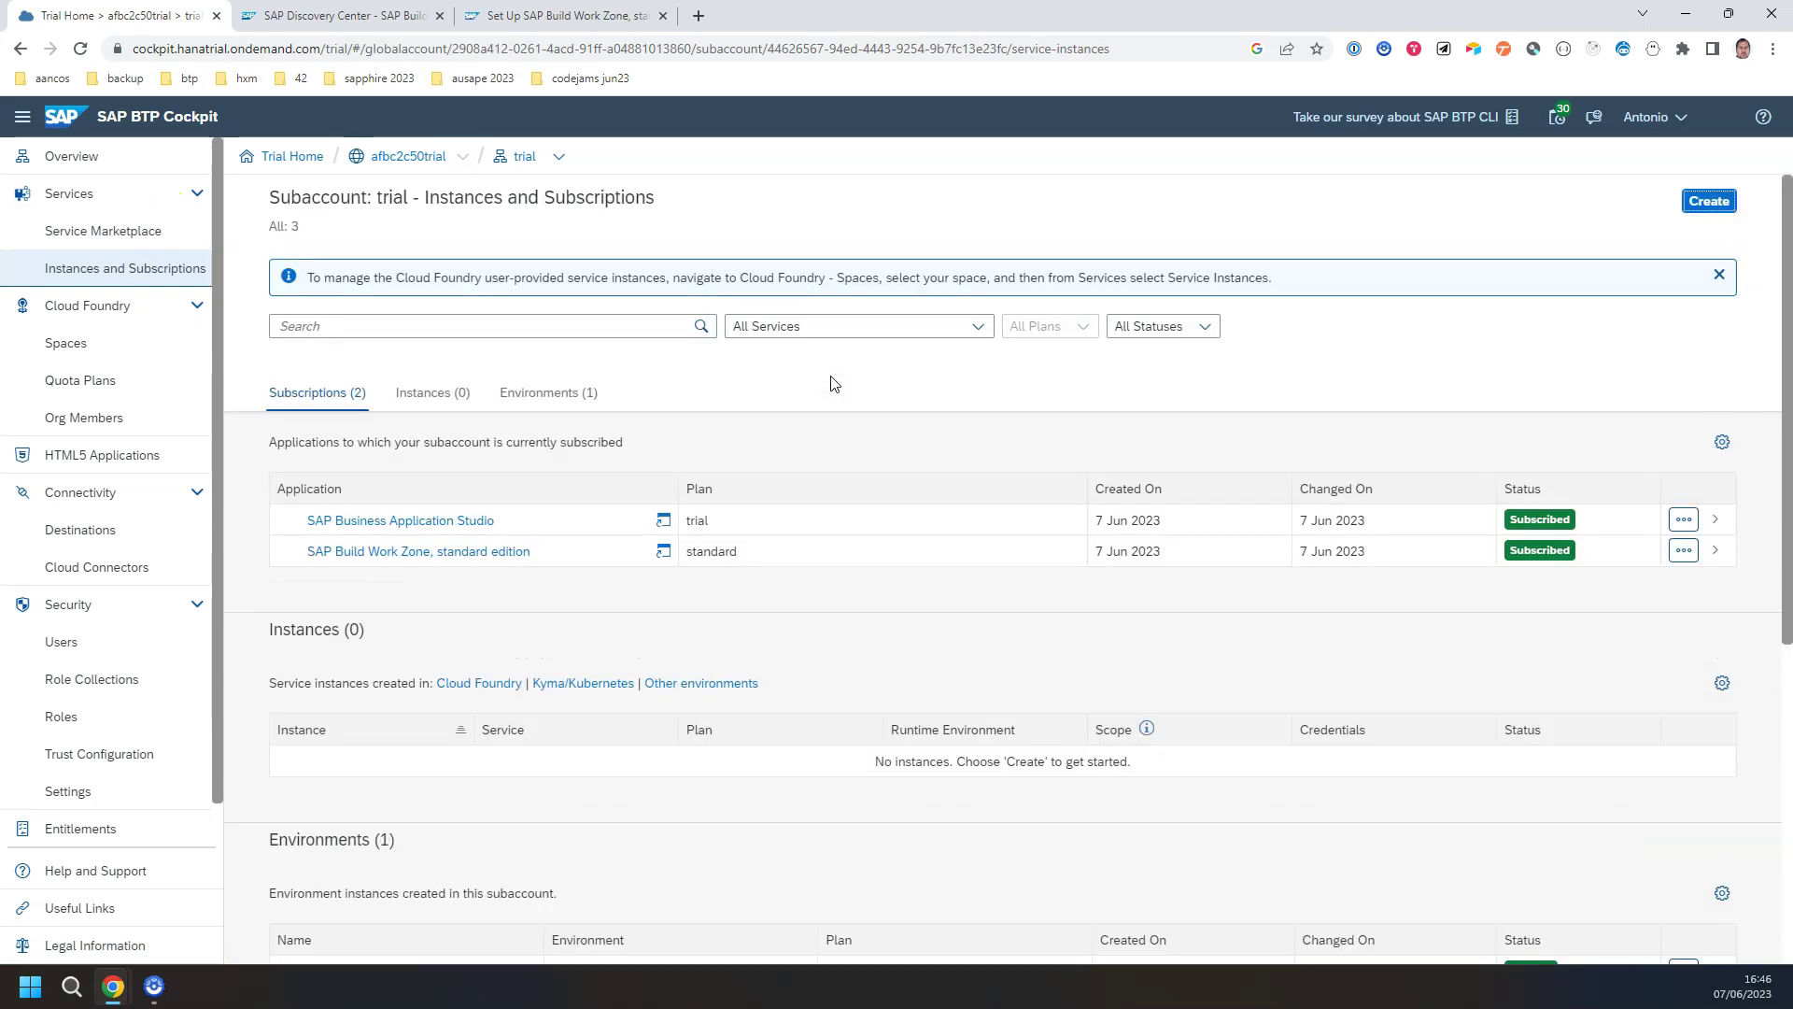
pyautogui.click(489, 557)
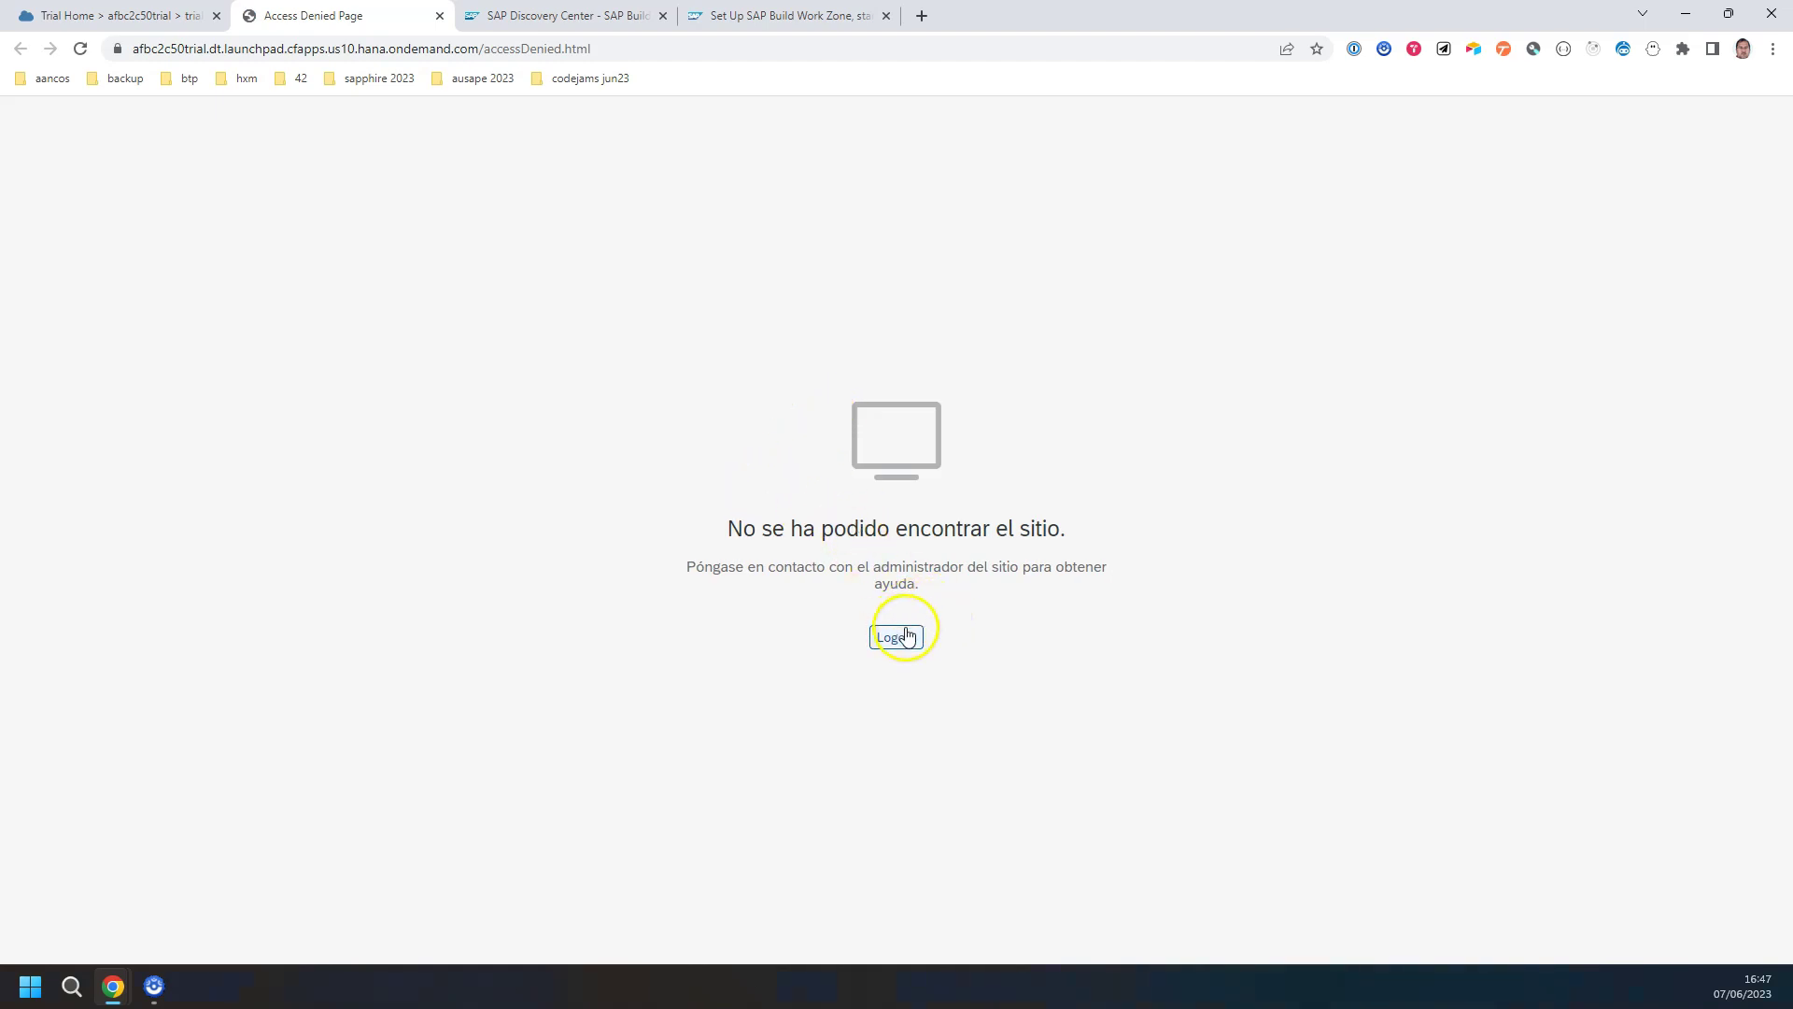
pyautogui.click(897, 640)
pyautogui.click(439, 16)
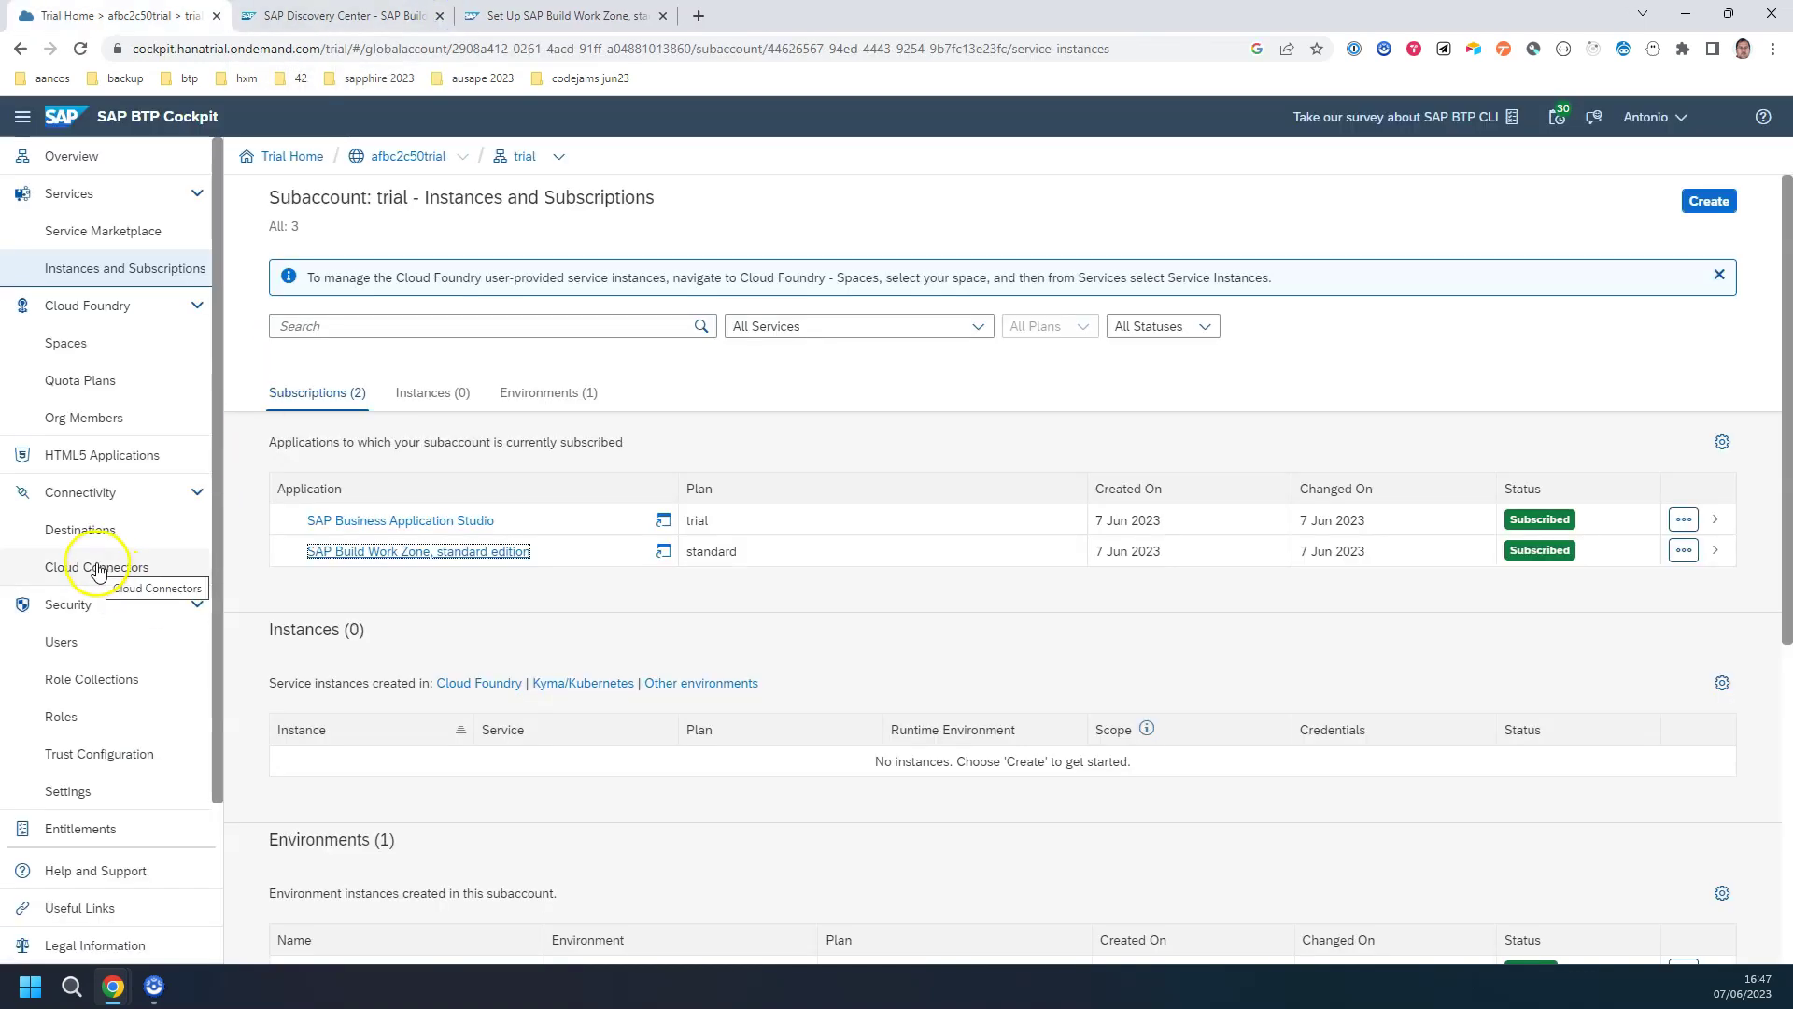
# Step: Find Launchpad_Admin in the Role Collections list and open its details with four roles
pyautogui.click(103, 679)
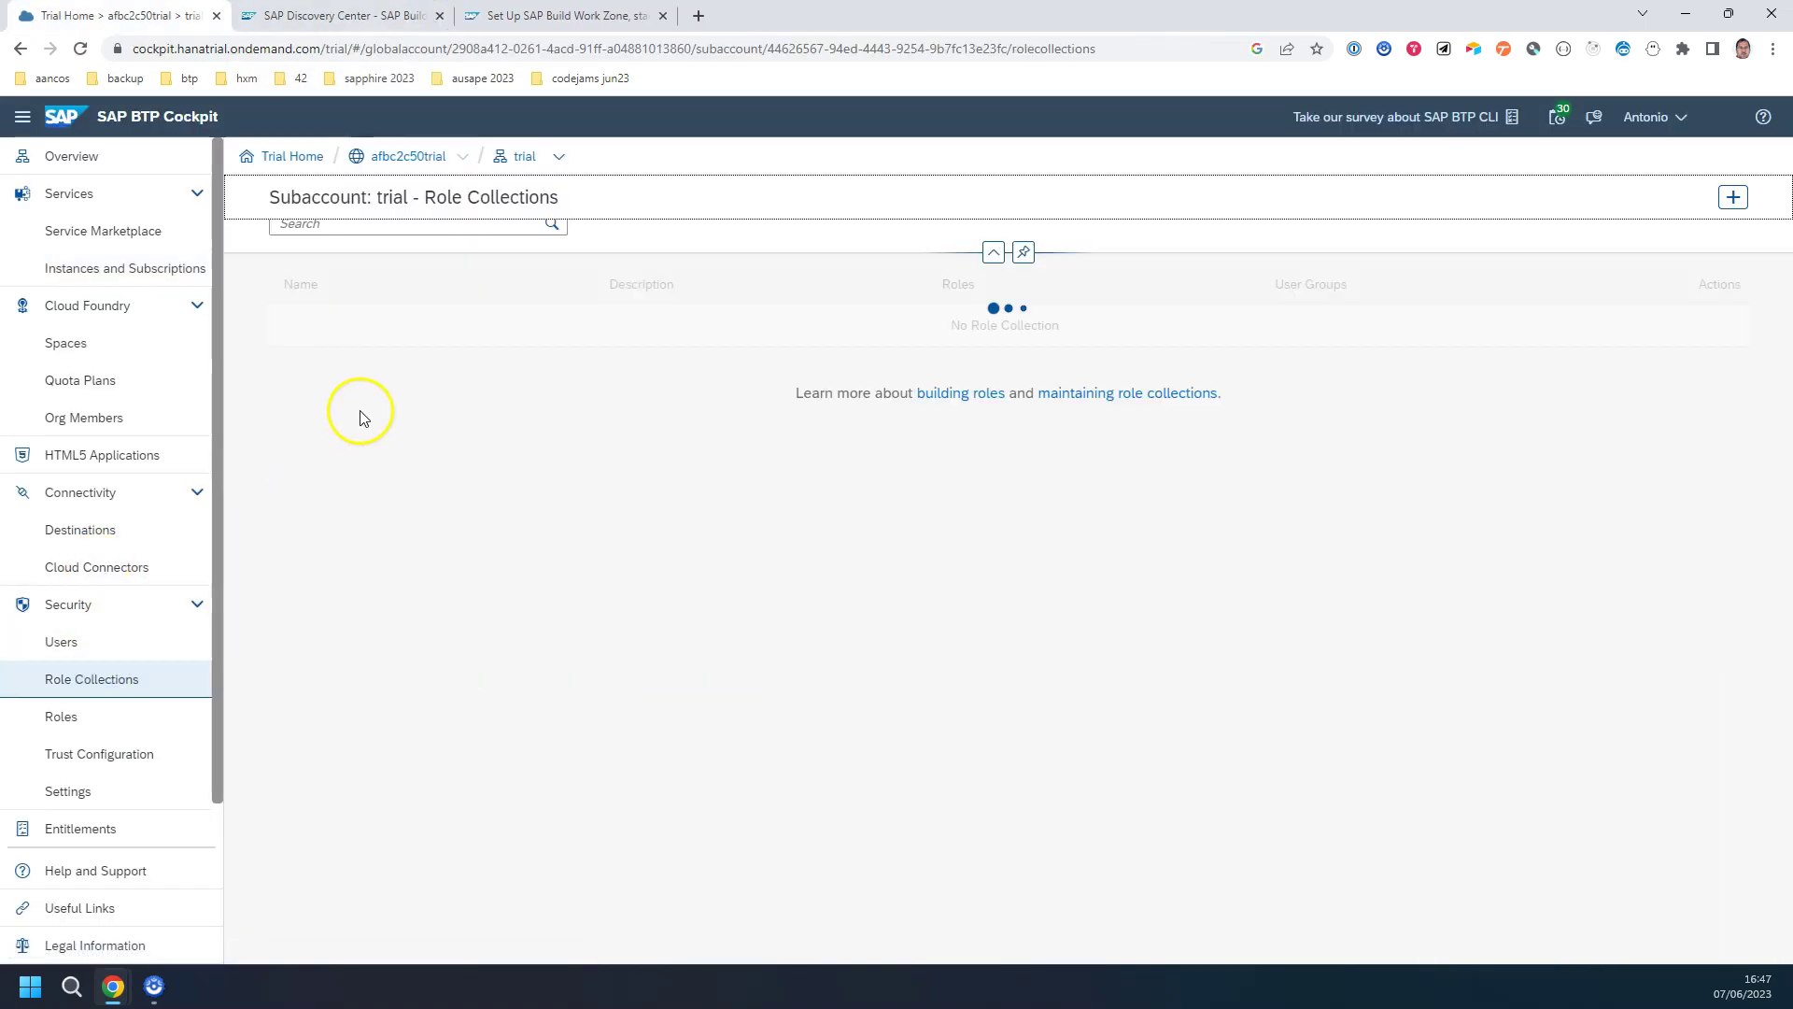
pyautogui.click(404, 268)
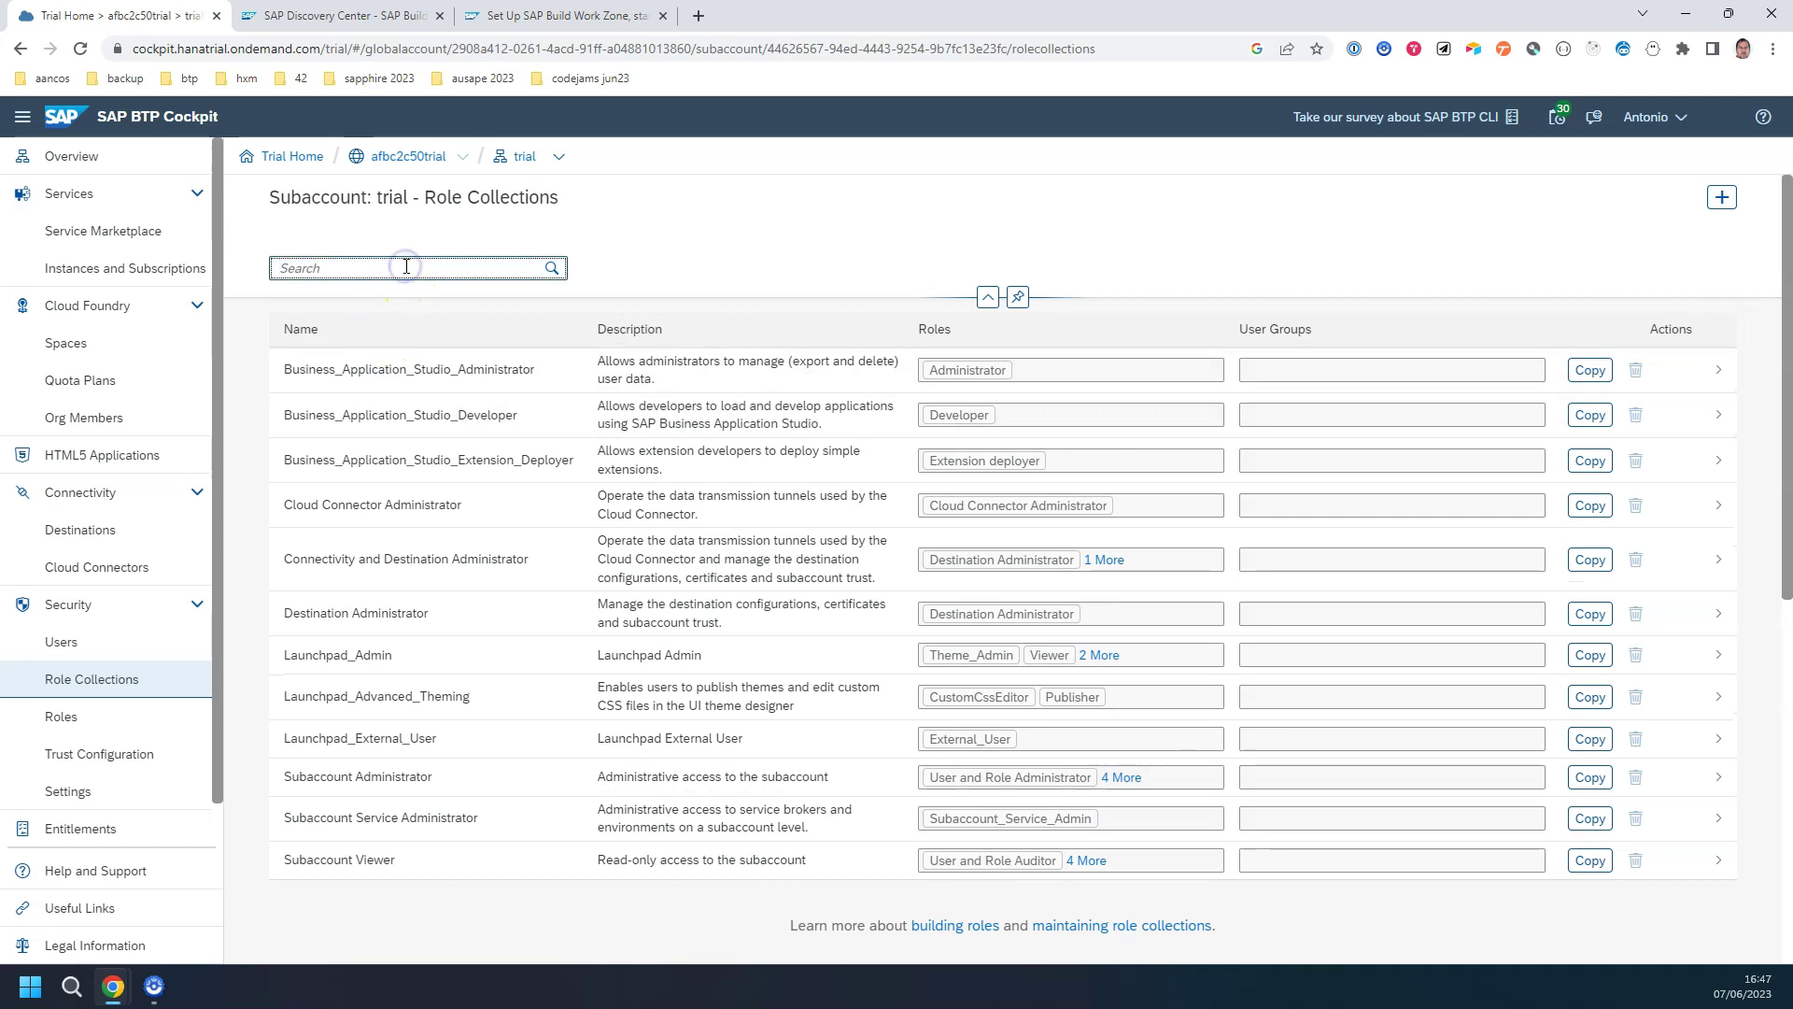
pyautogui.click(317, 661)
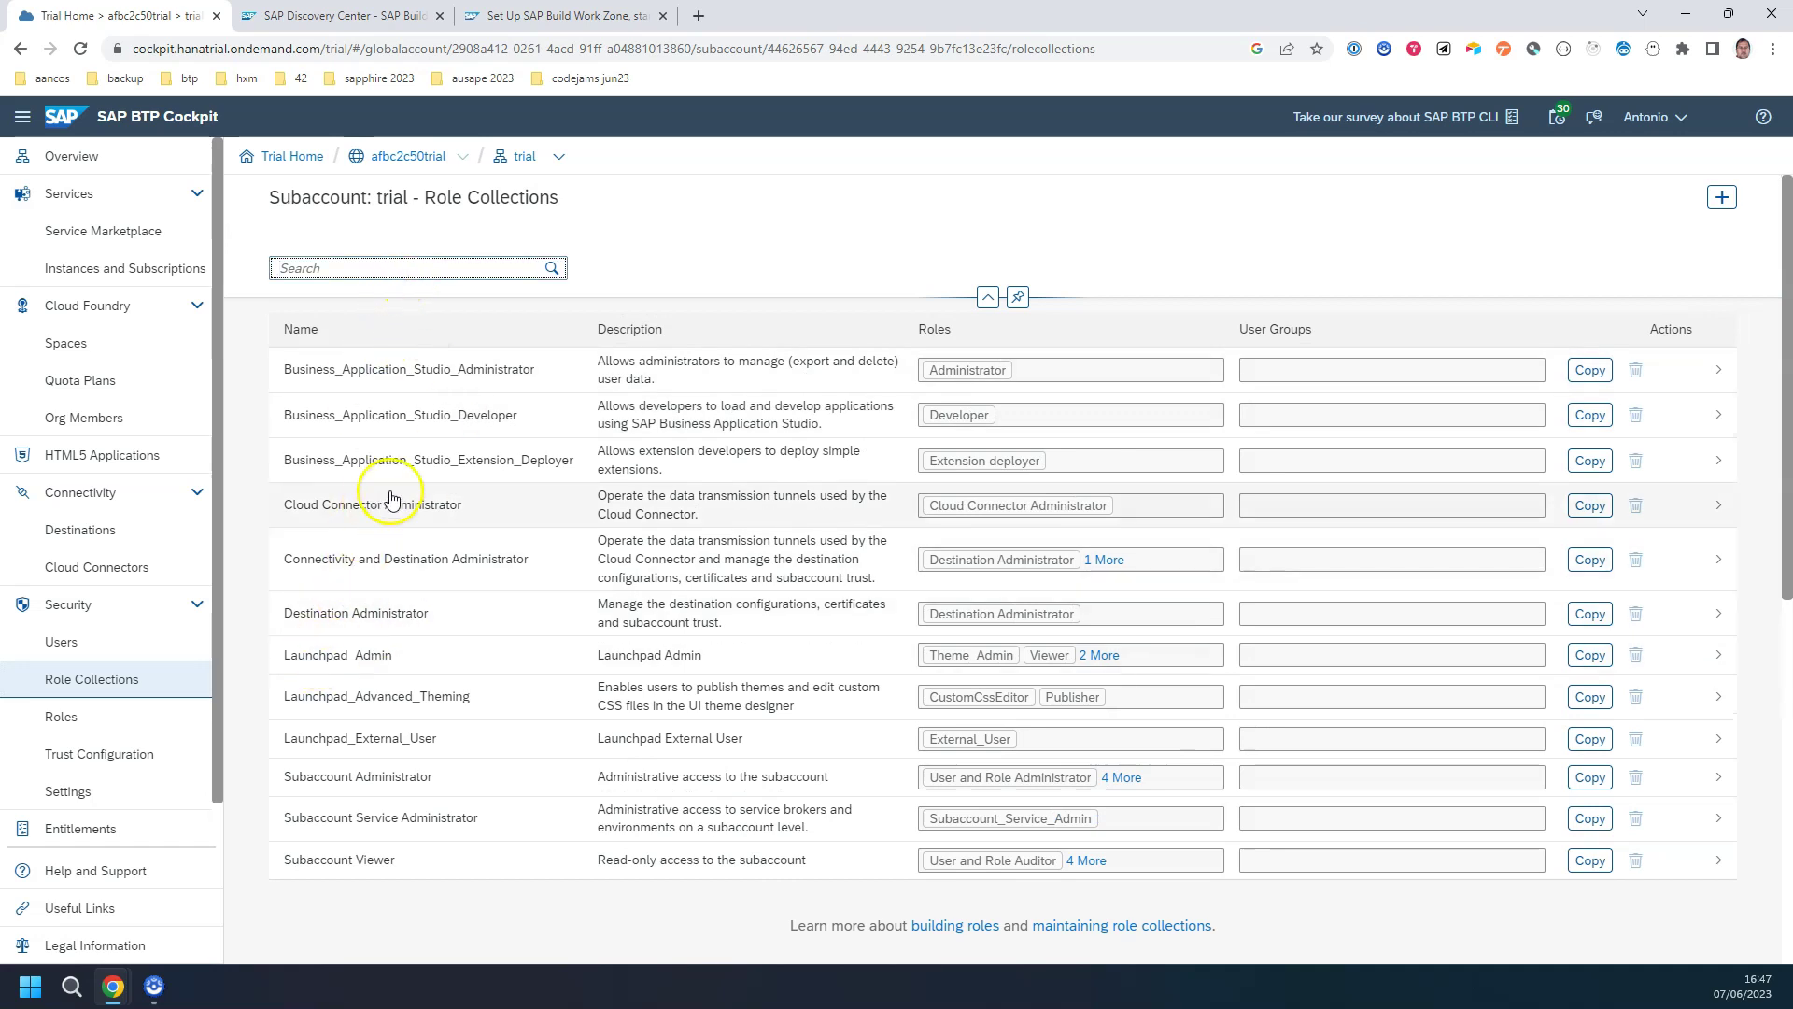
pyautogui.click(329, 662)
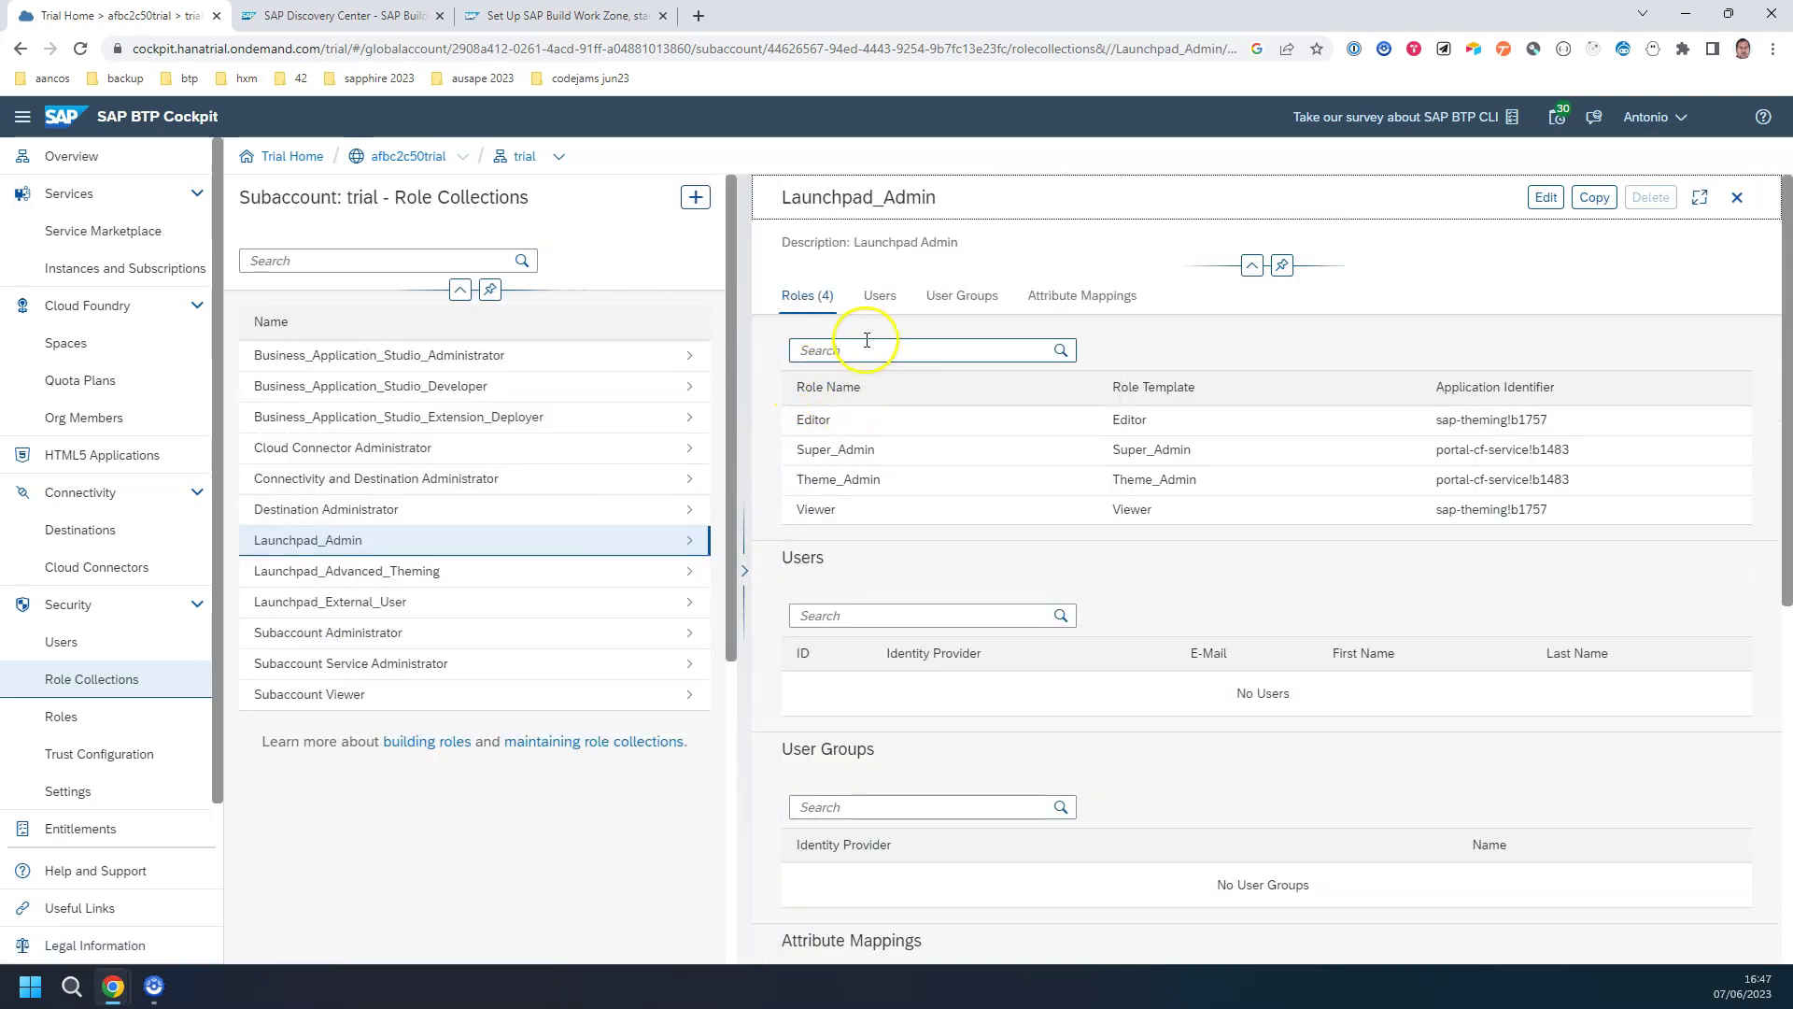
# Step: Put the Launchpad_Admin Users section into edit mode, briefly searching then clearing the assigned users
pyautogui.click(878, 296)
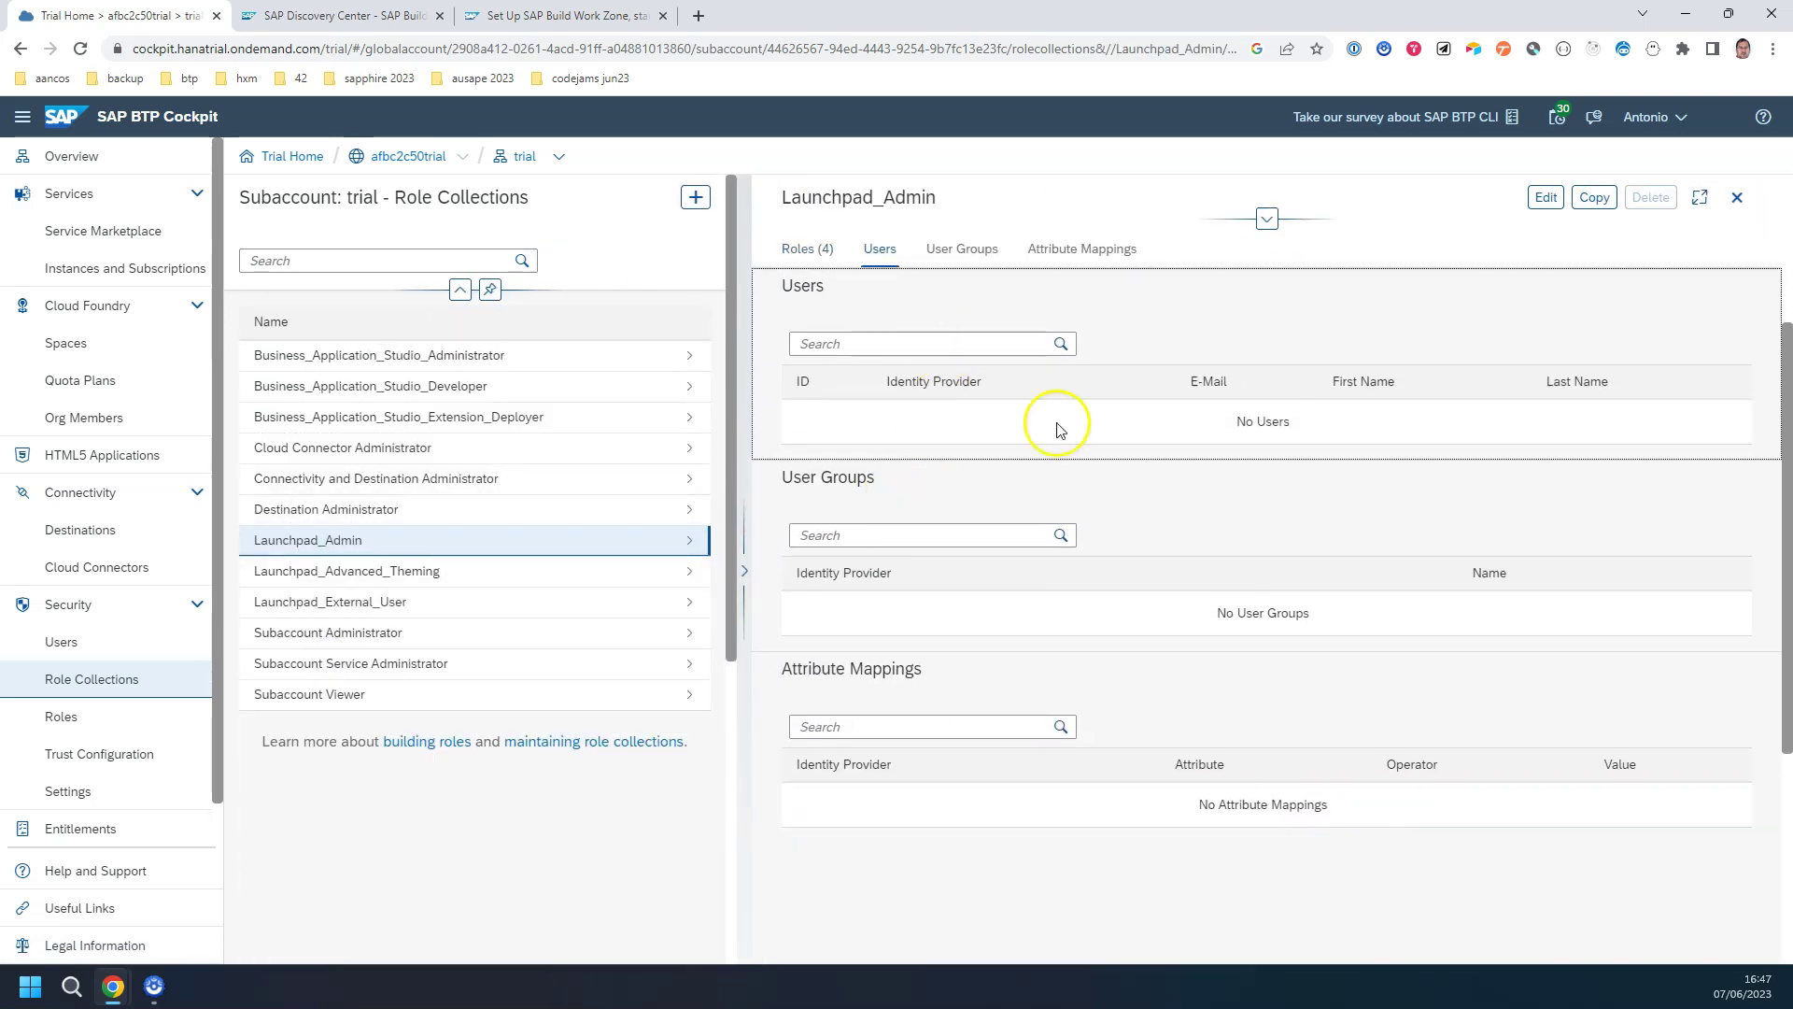
pyautogui.click(1546, 198)
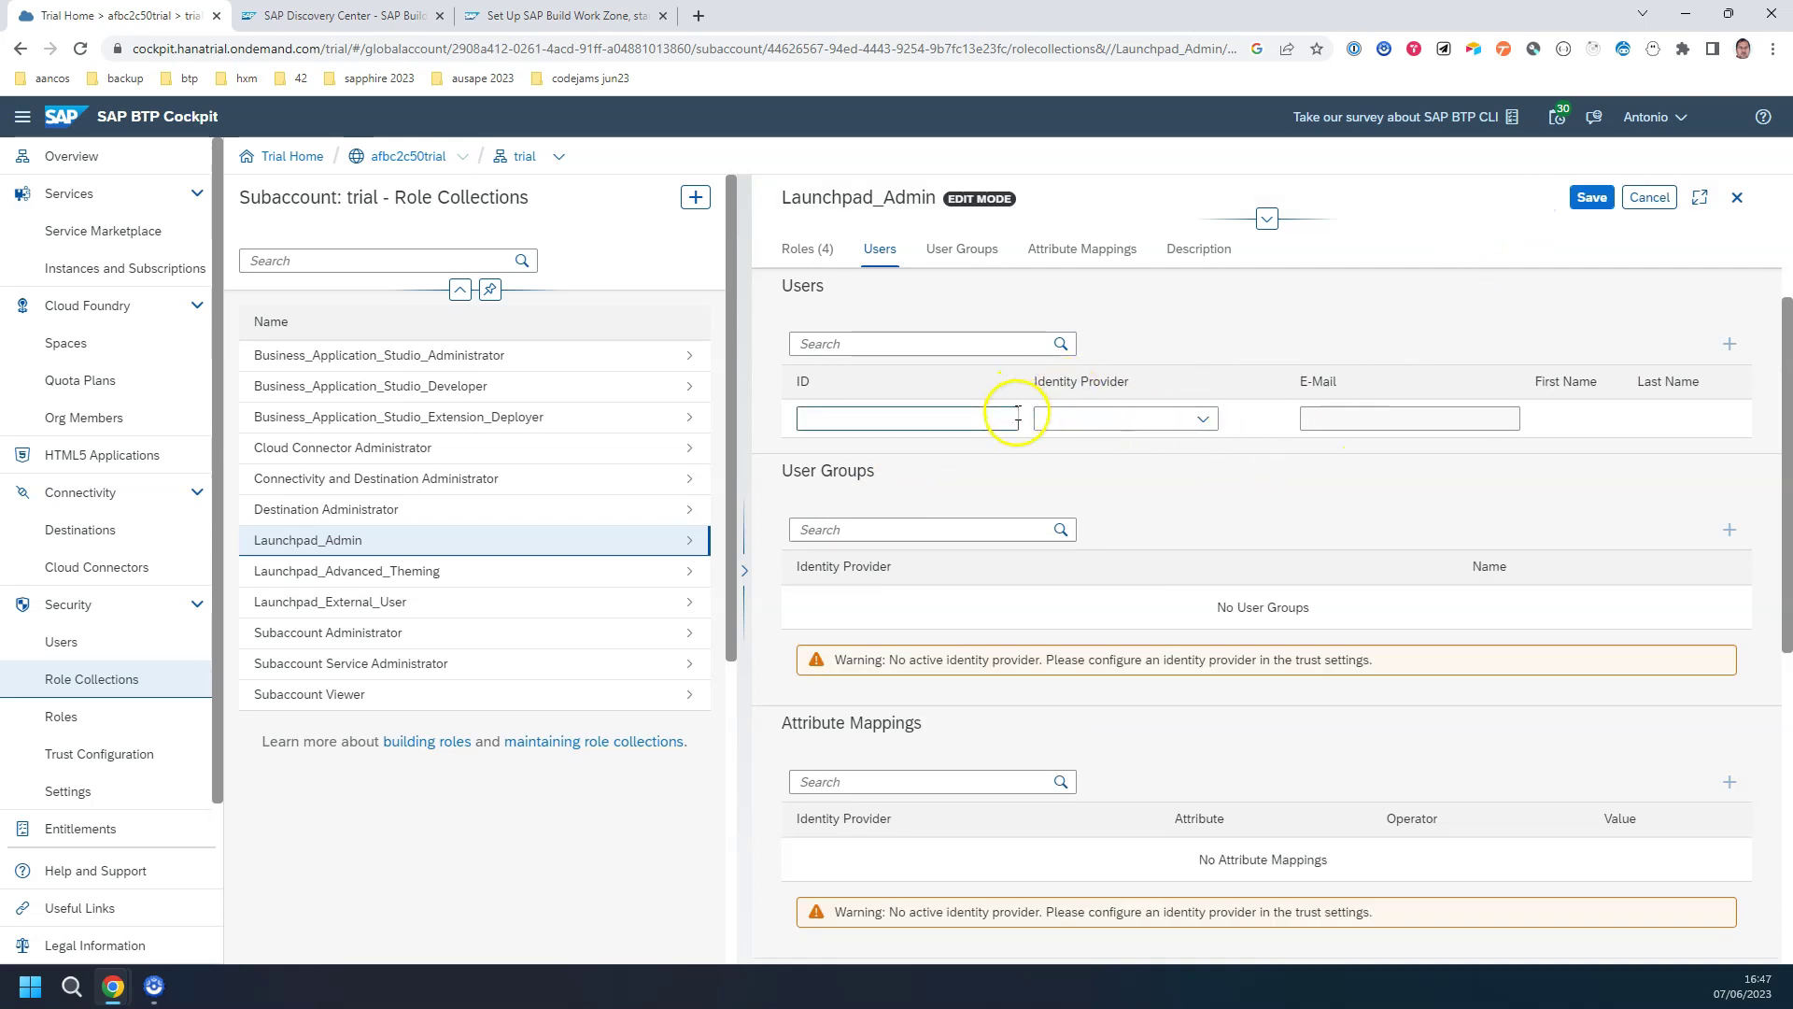
pyautogui.click(1061, 346)
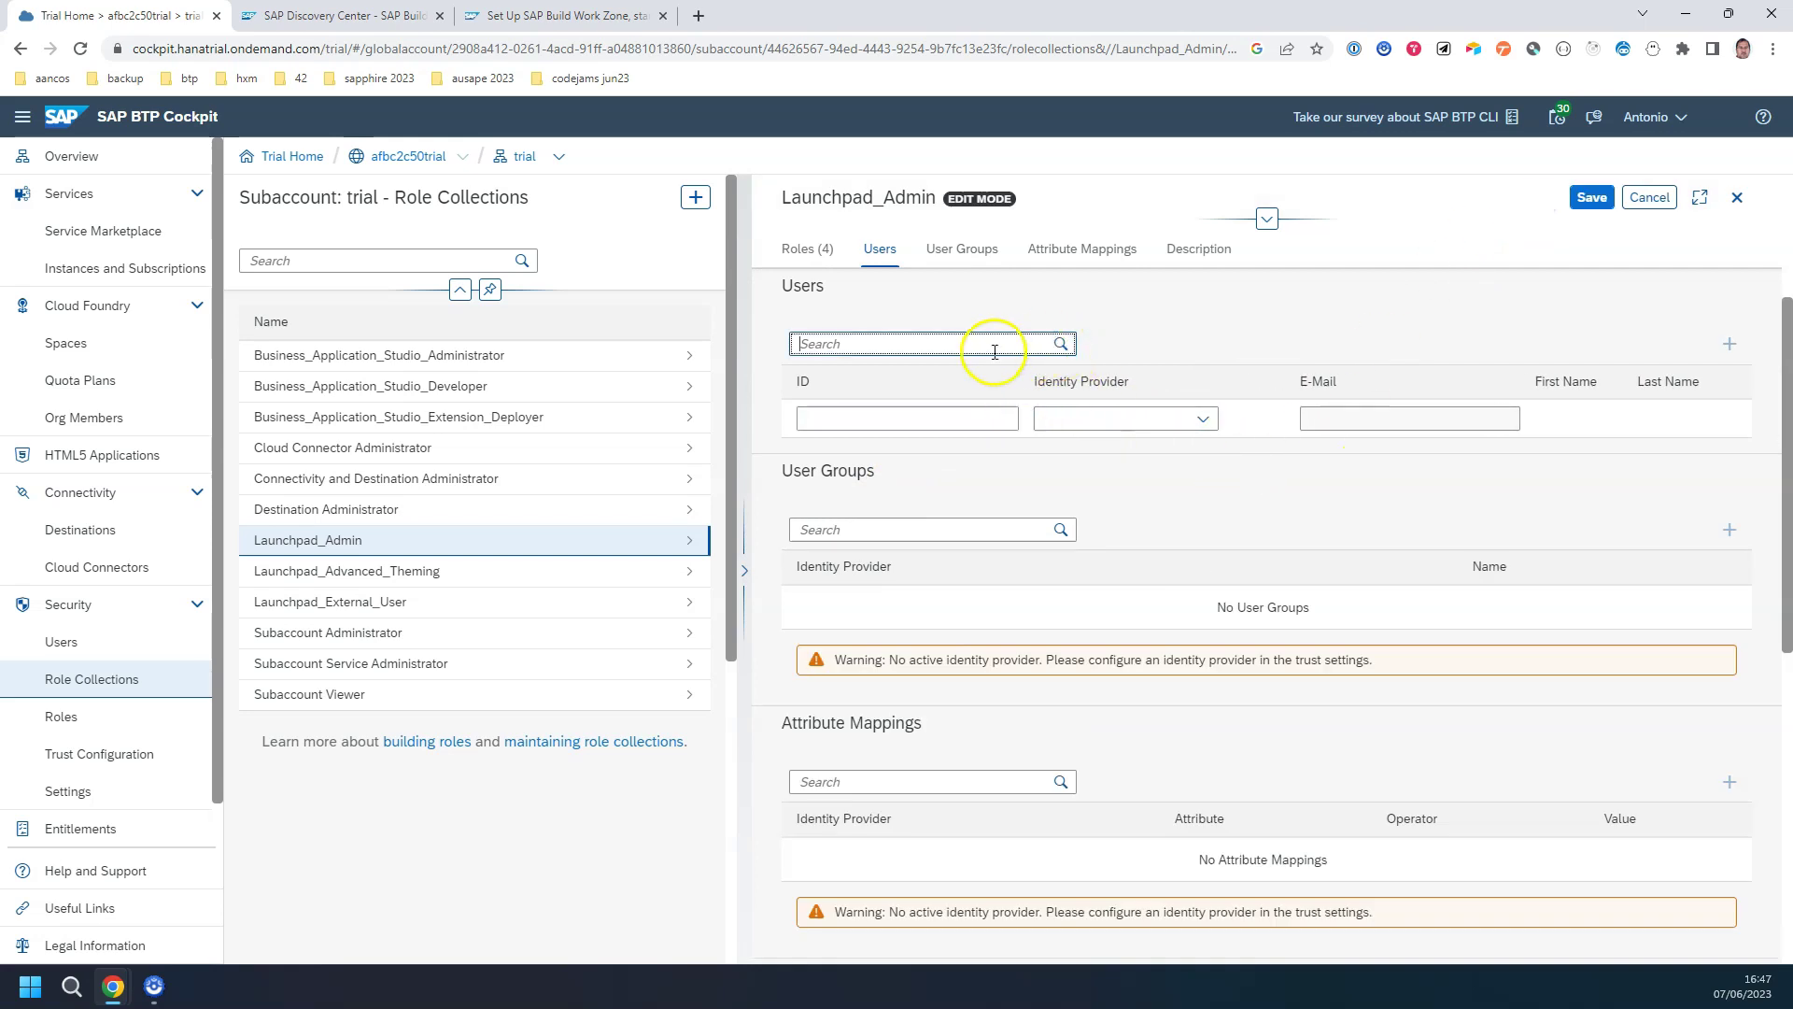
pyautogui.write('aanco')
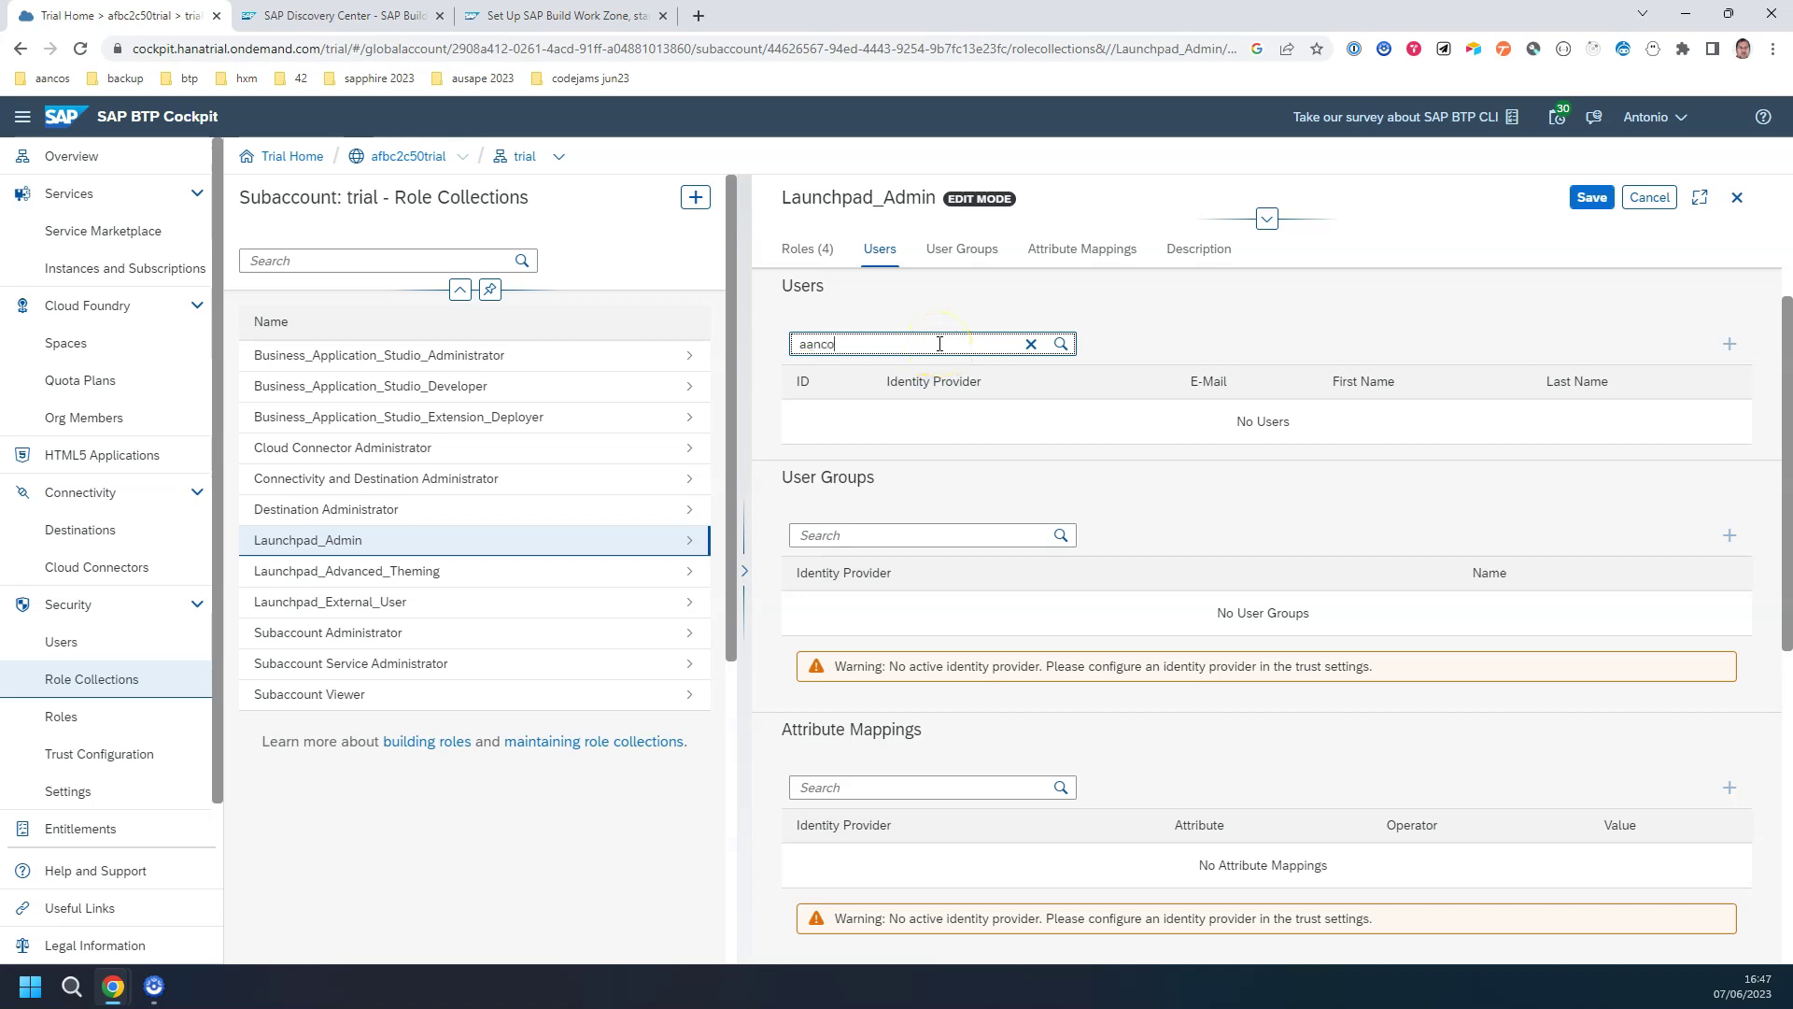
pyautogui.click(1061, 344)
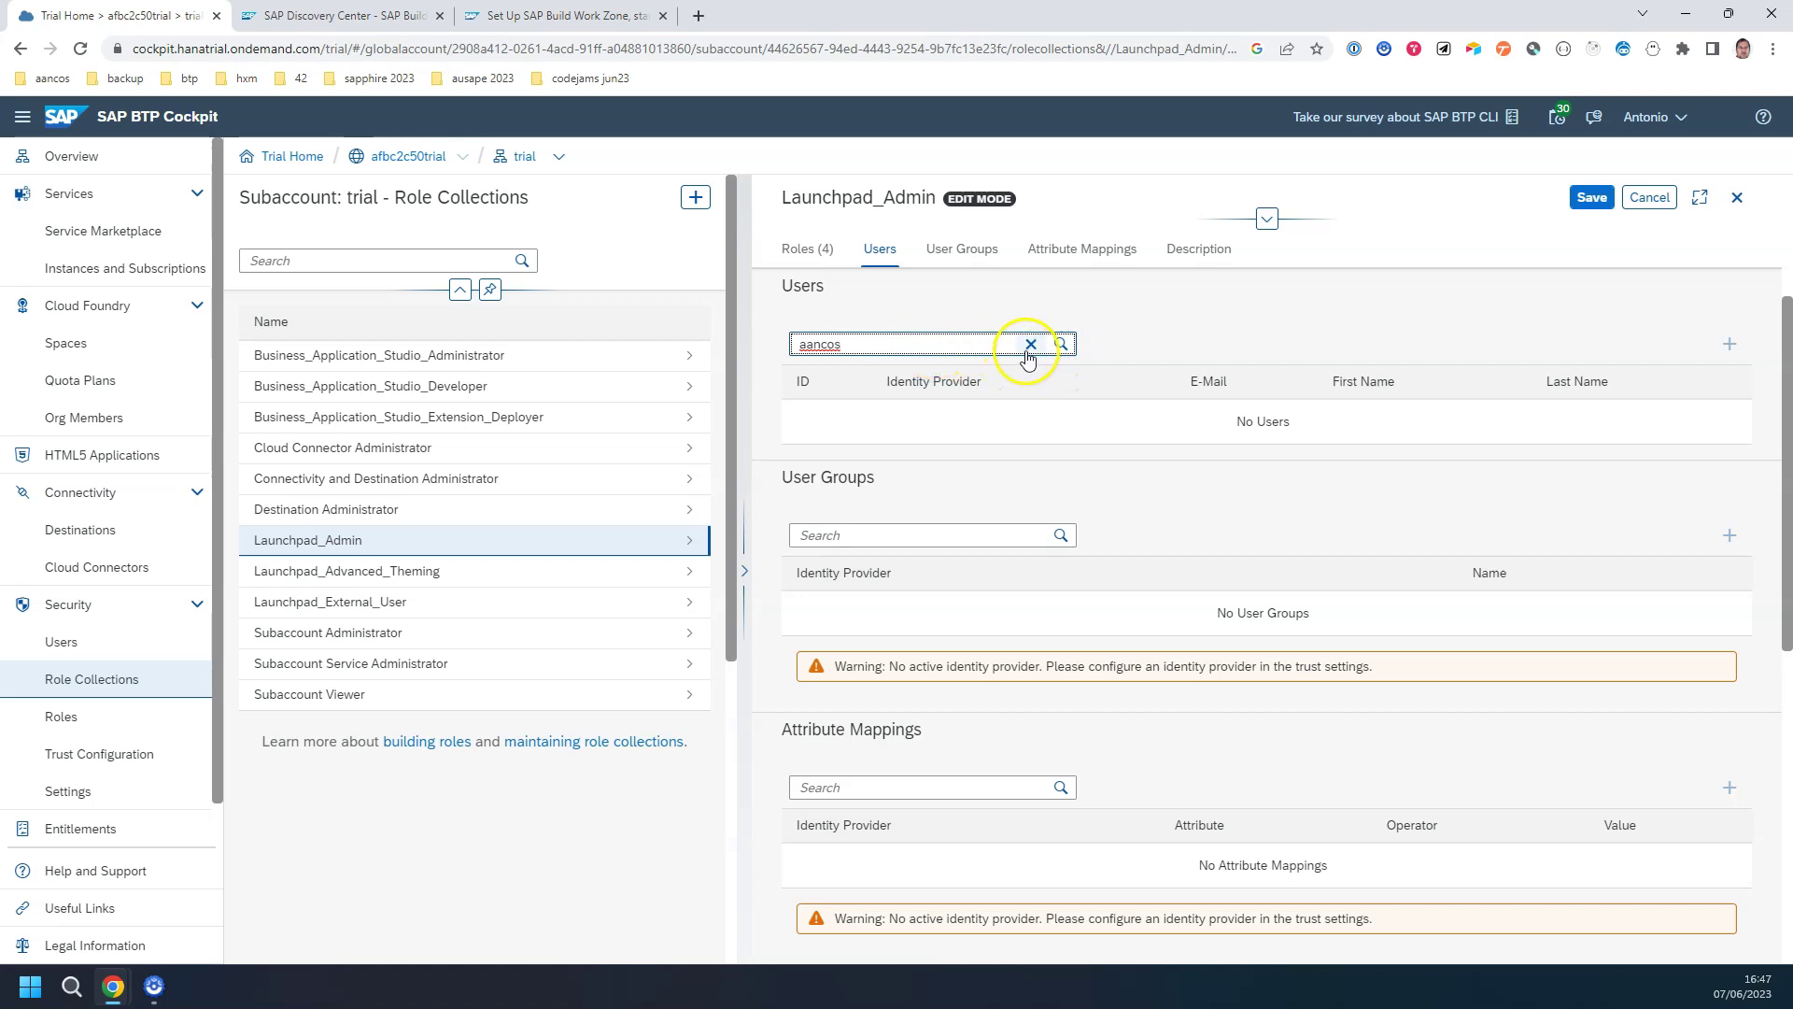
pyautogui.click(1031, 344)
# Step: Add your own user by e-mail from the Default identity provider and save the role collection
pyautogui.click(997, 418)
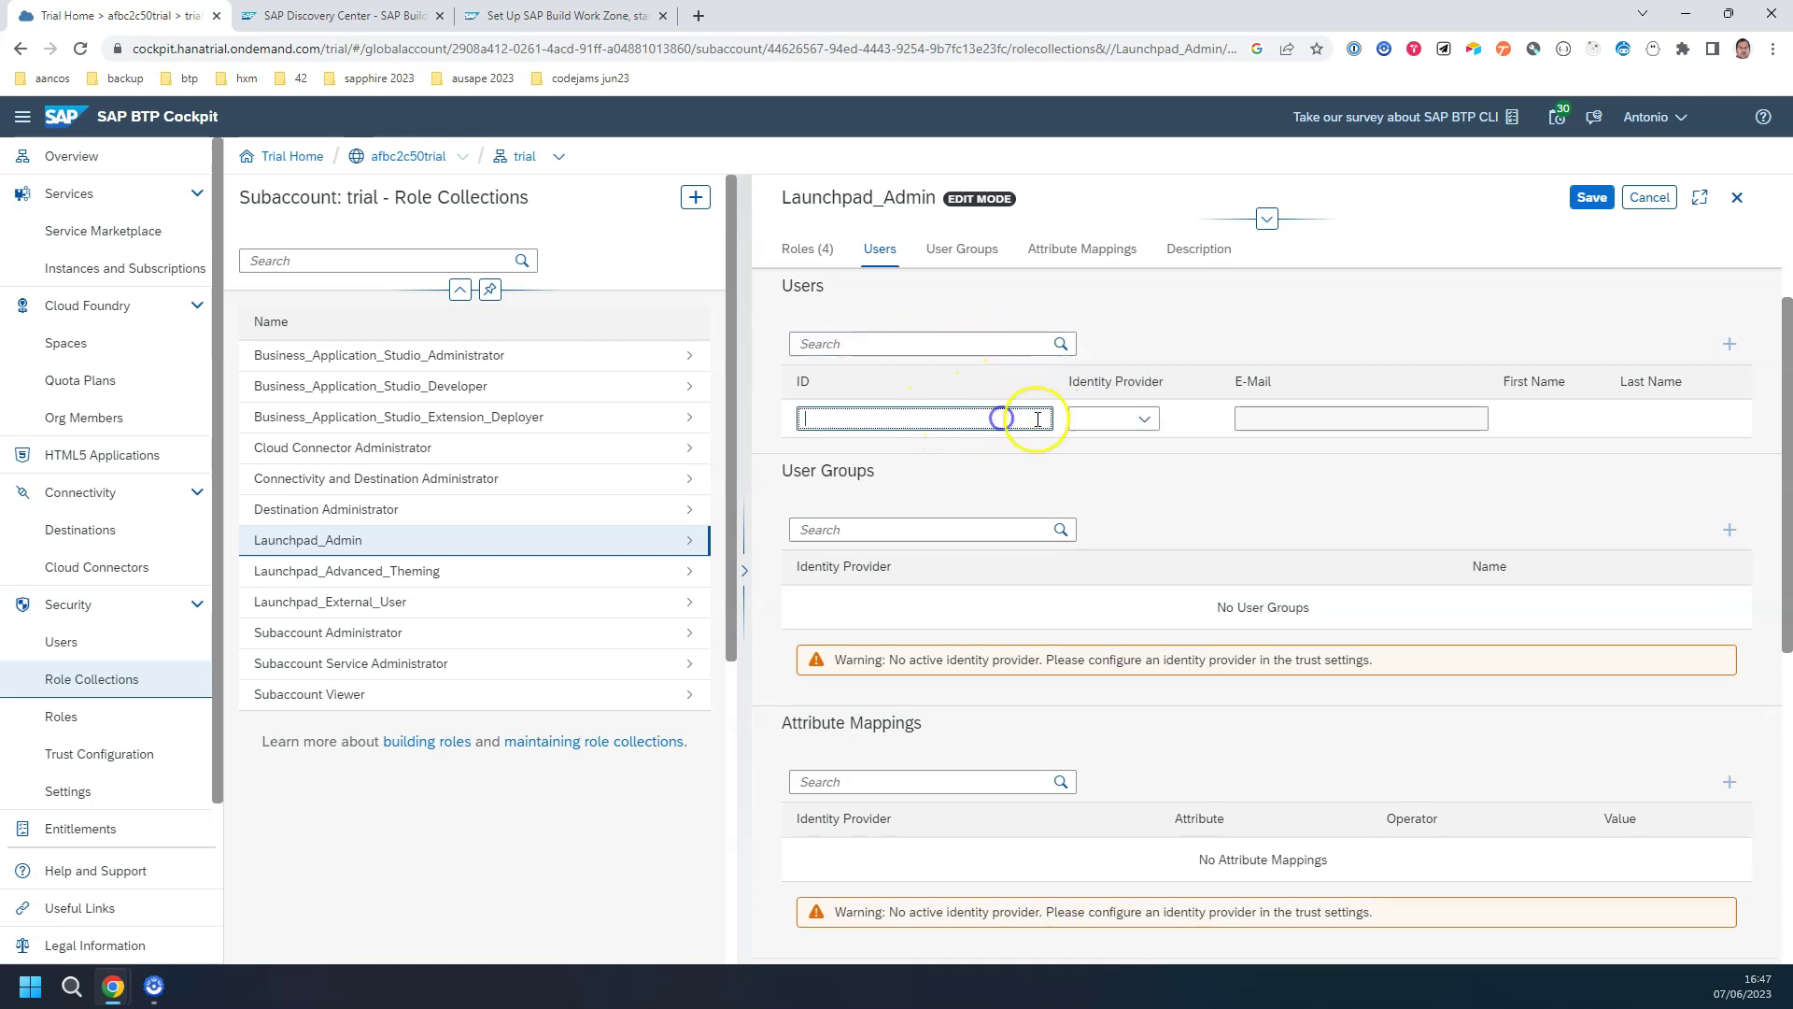
pyautogui.click(1142, 421)
pyautogui.click(1138, 446)
pyautogui.click(948, 418)
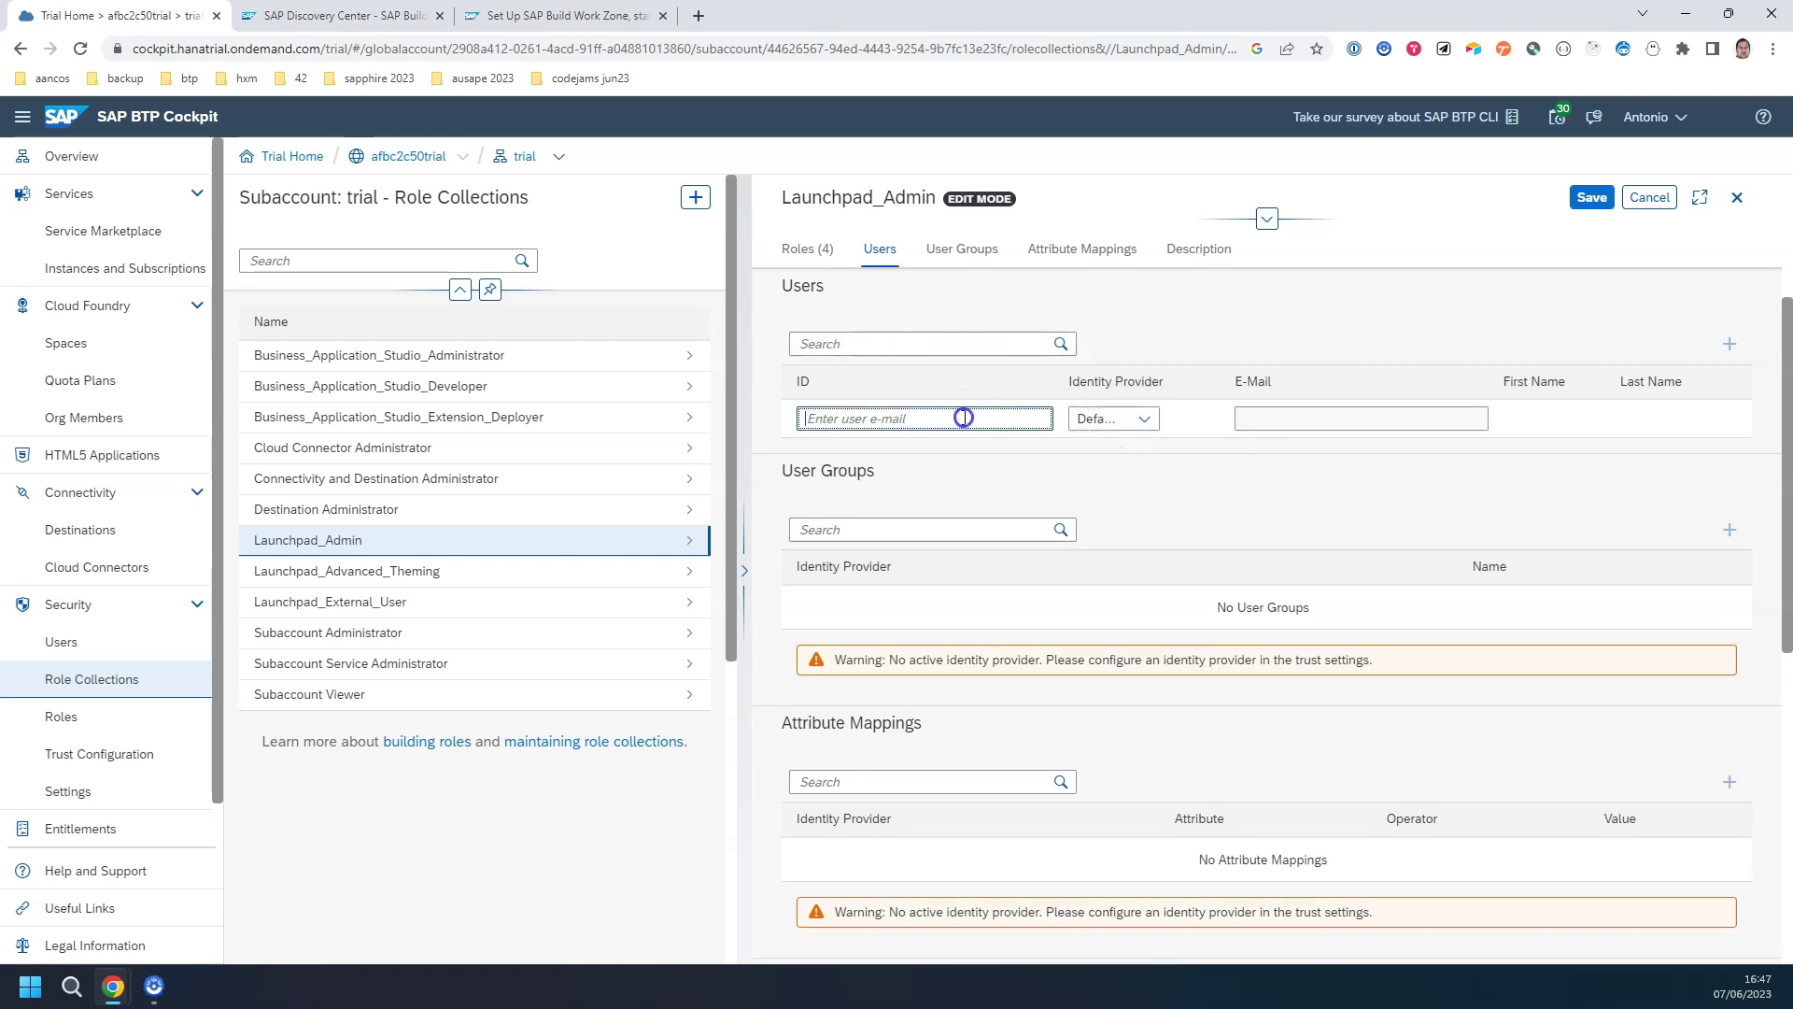
pyautogui.click(922, 475)
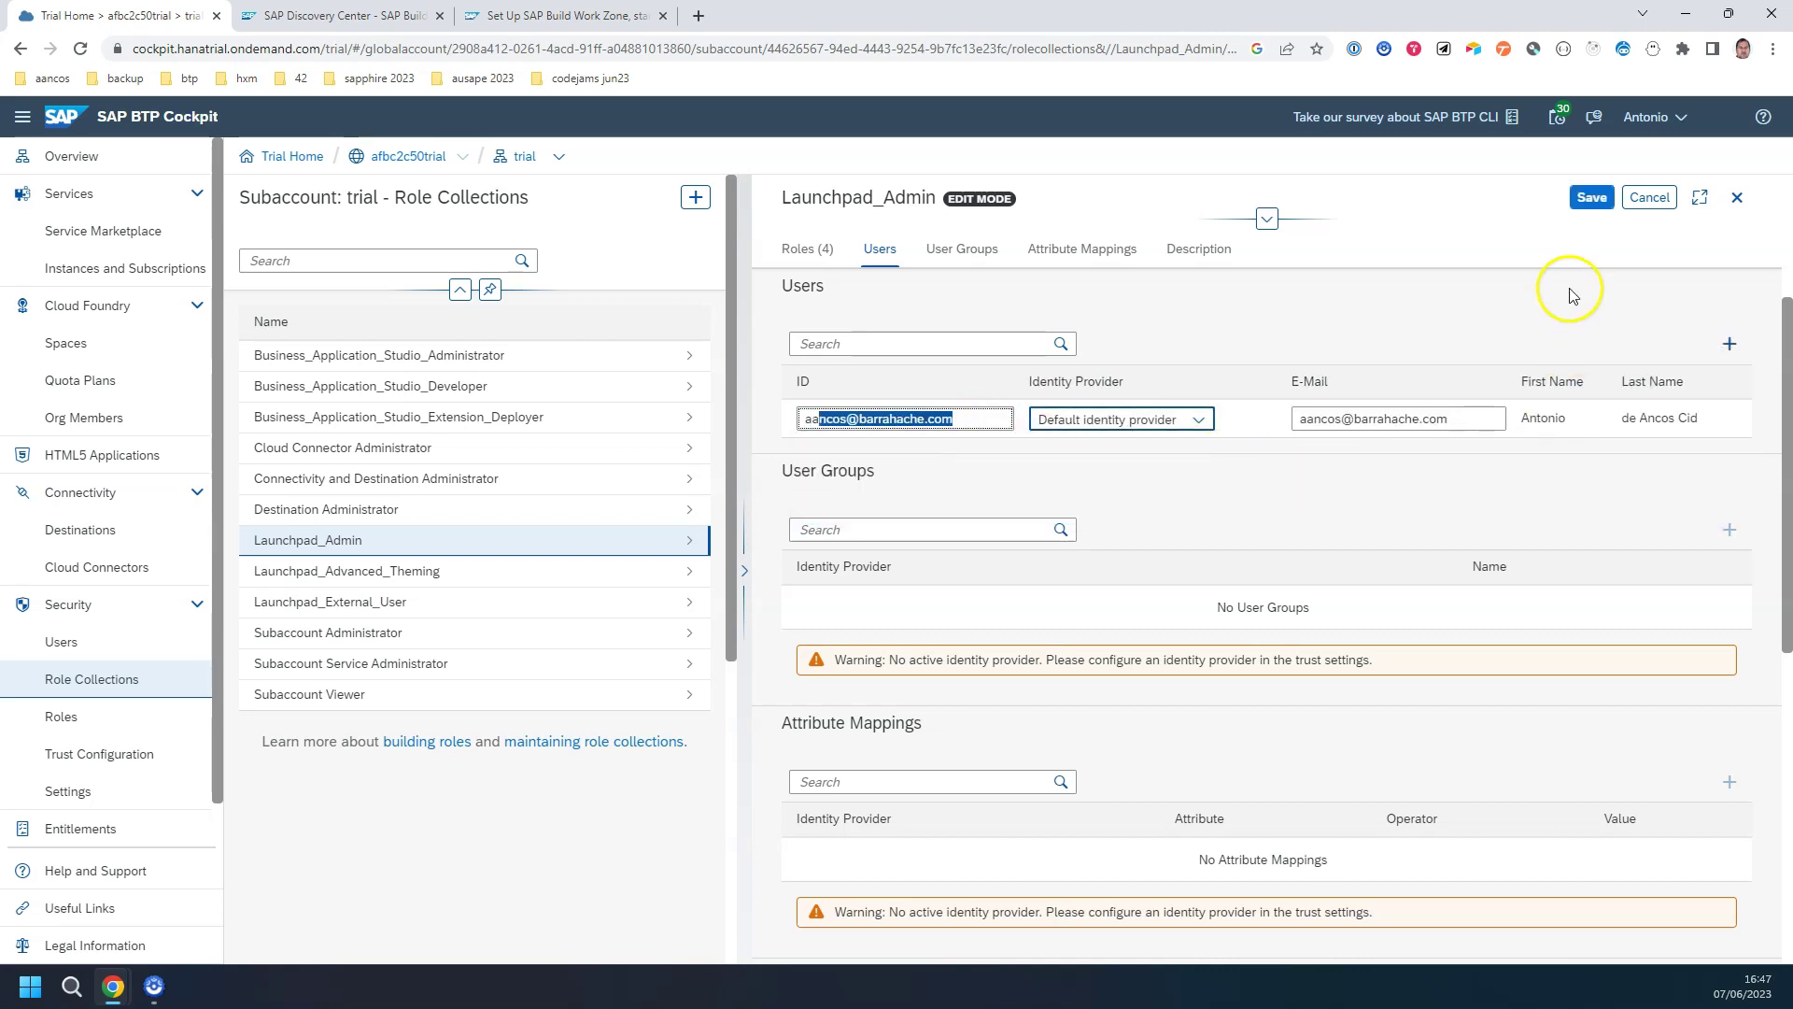
pyautogui.click(1592, 197)
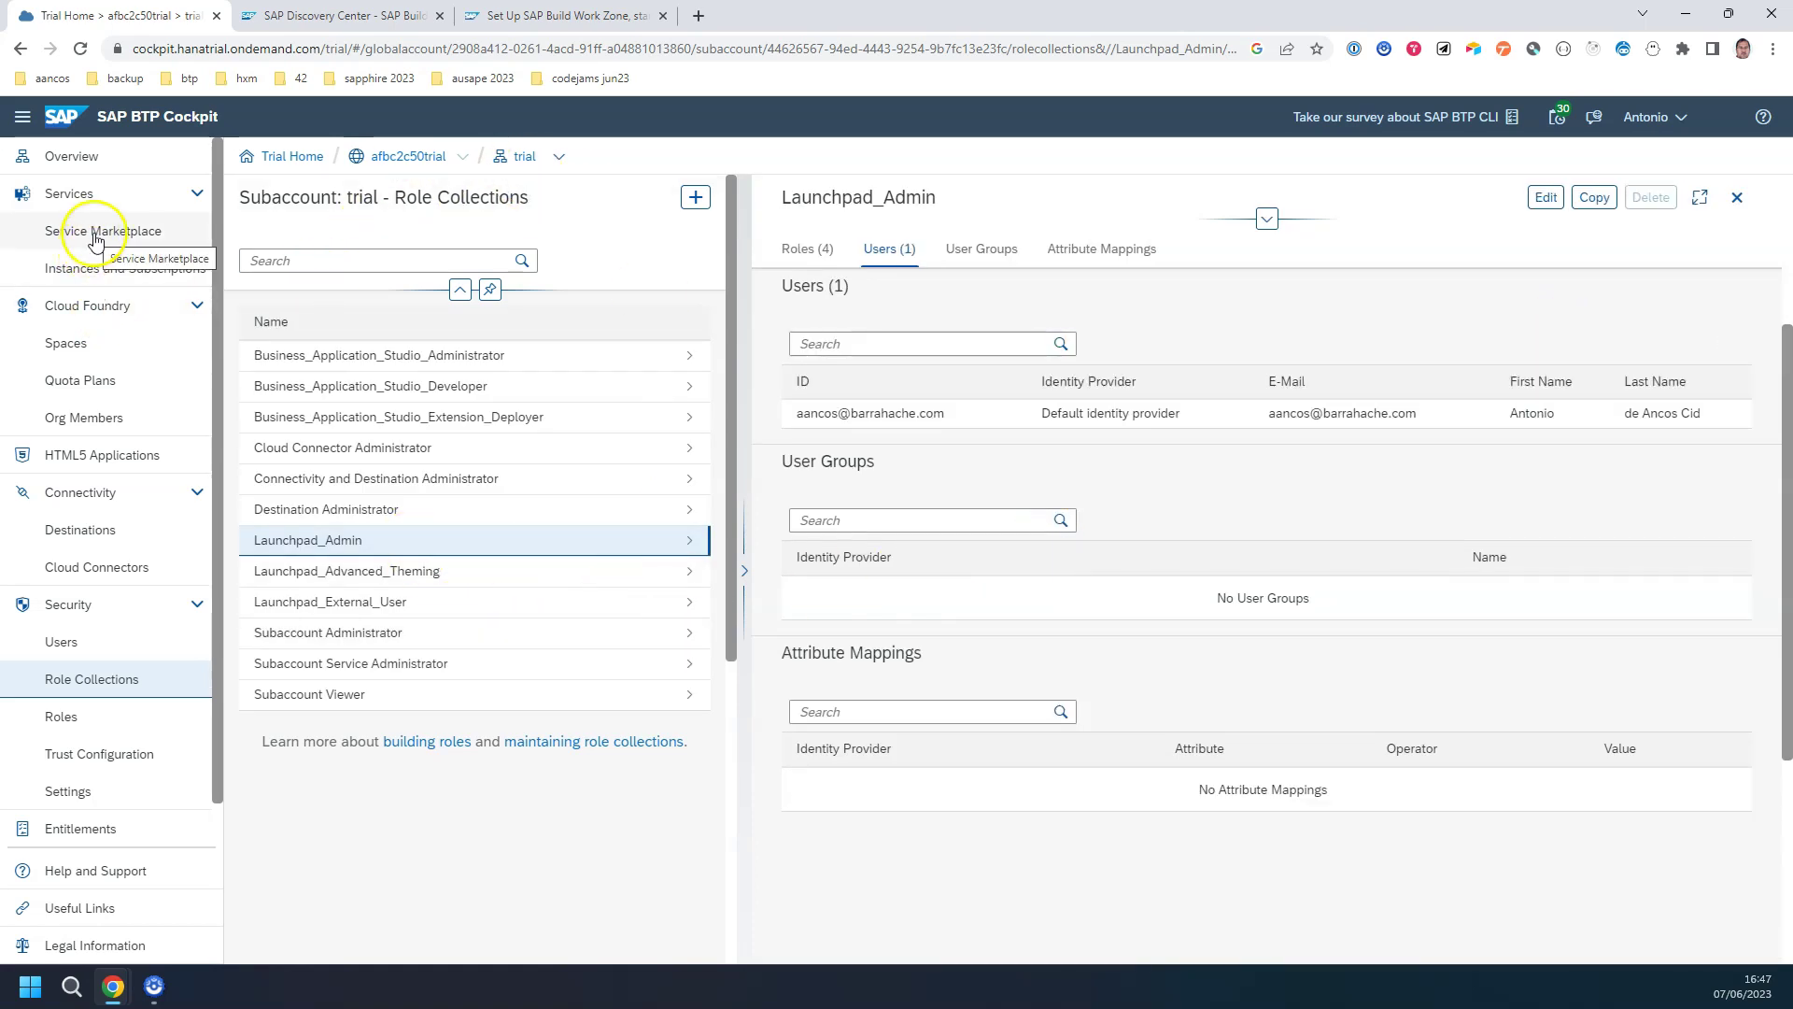
# Step: Launch SAP Build Work Zone, standard edition from Instances and Subscriptions to reach its Site Directory
pyautogui.click(113, 268)
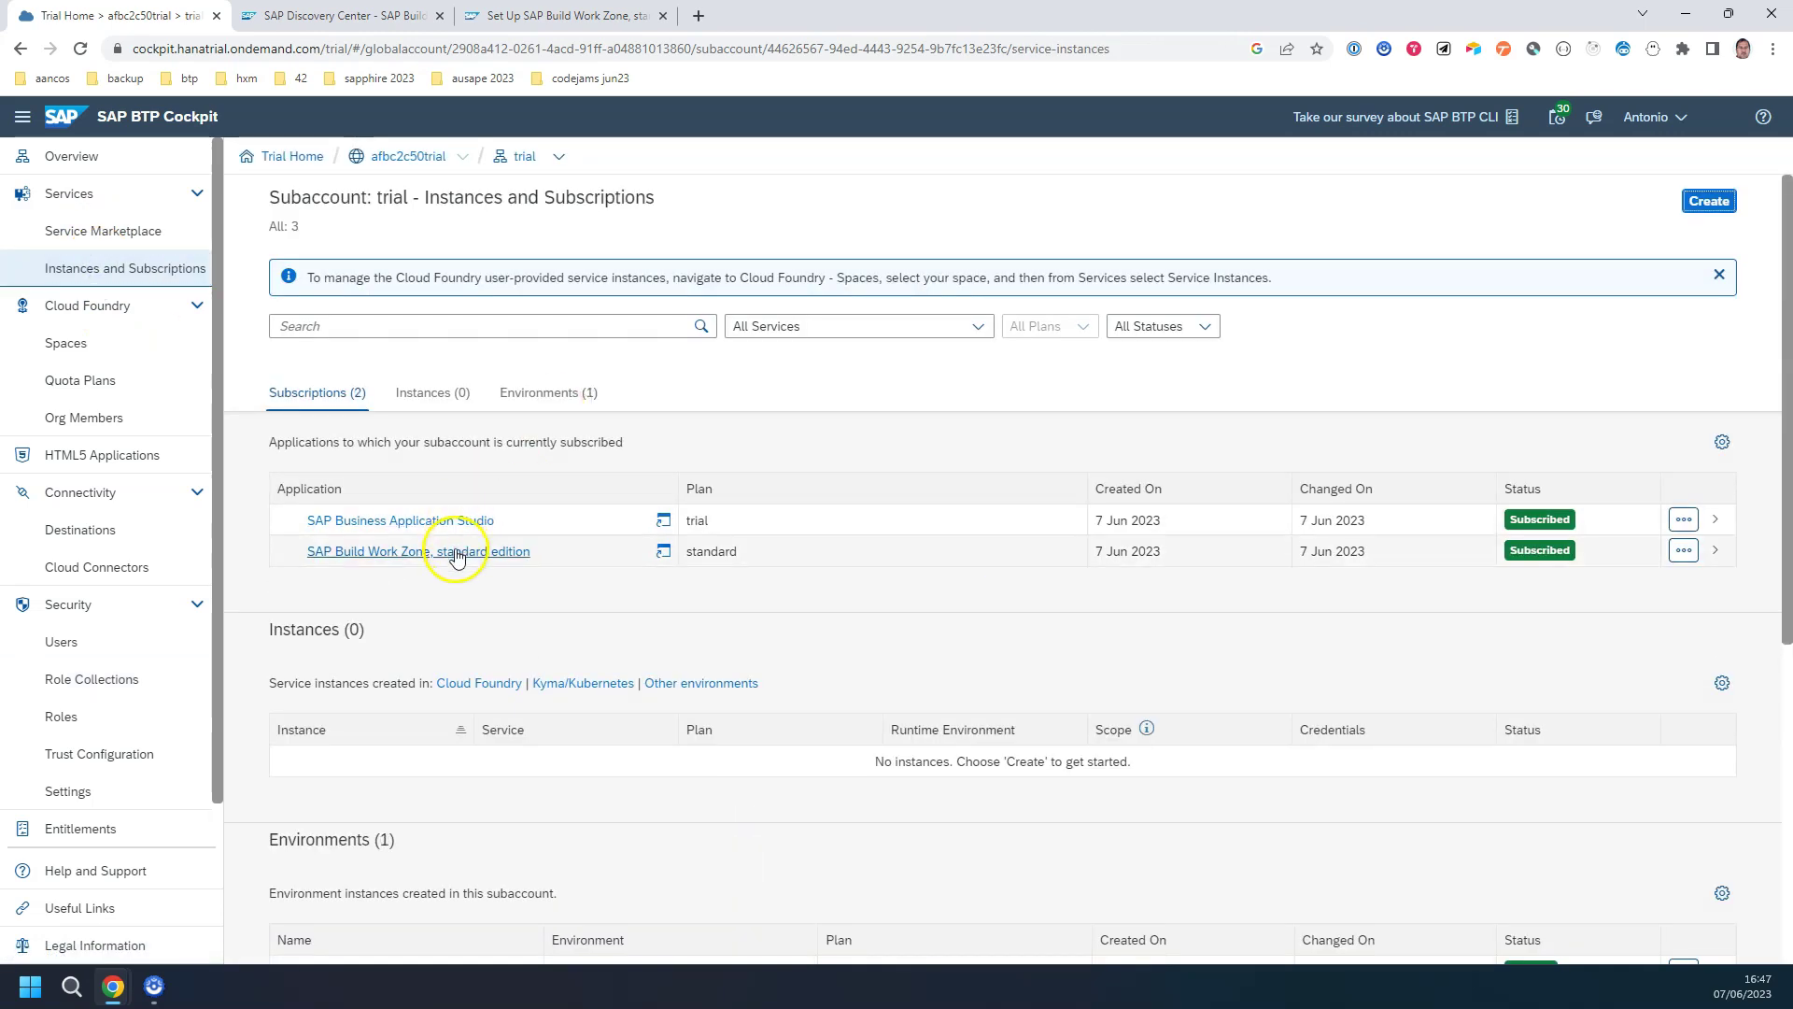
pyautogui.click(457, 551)
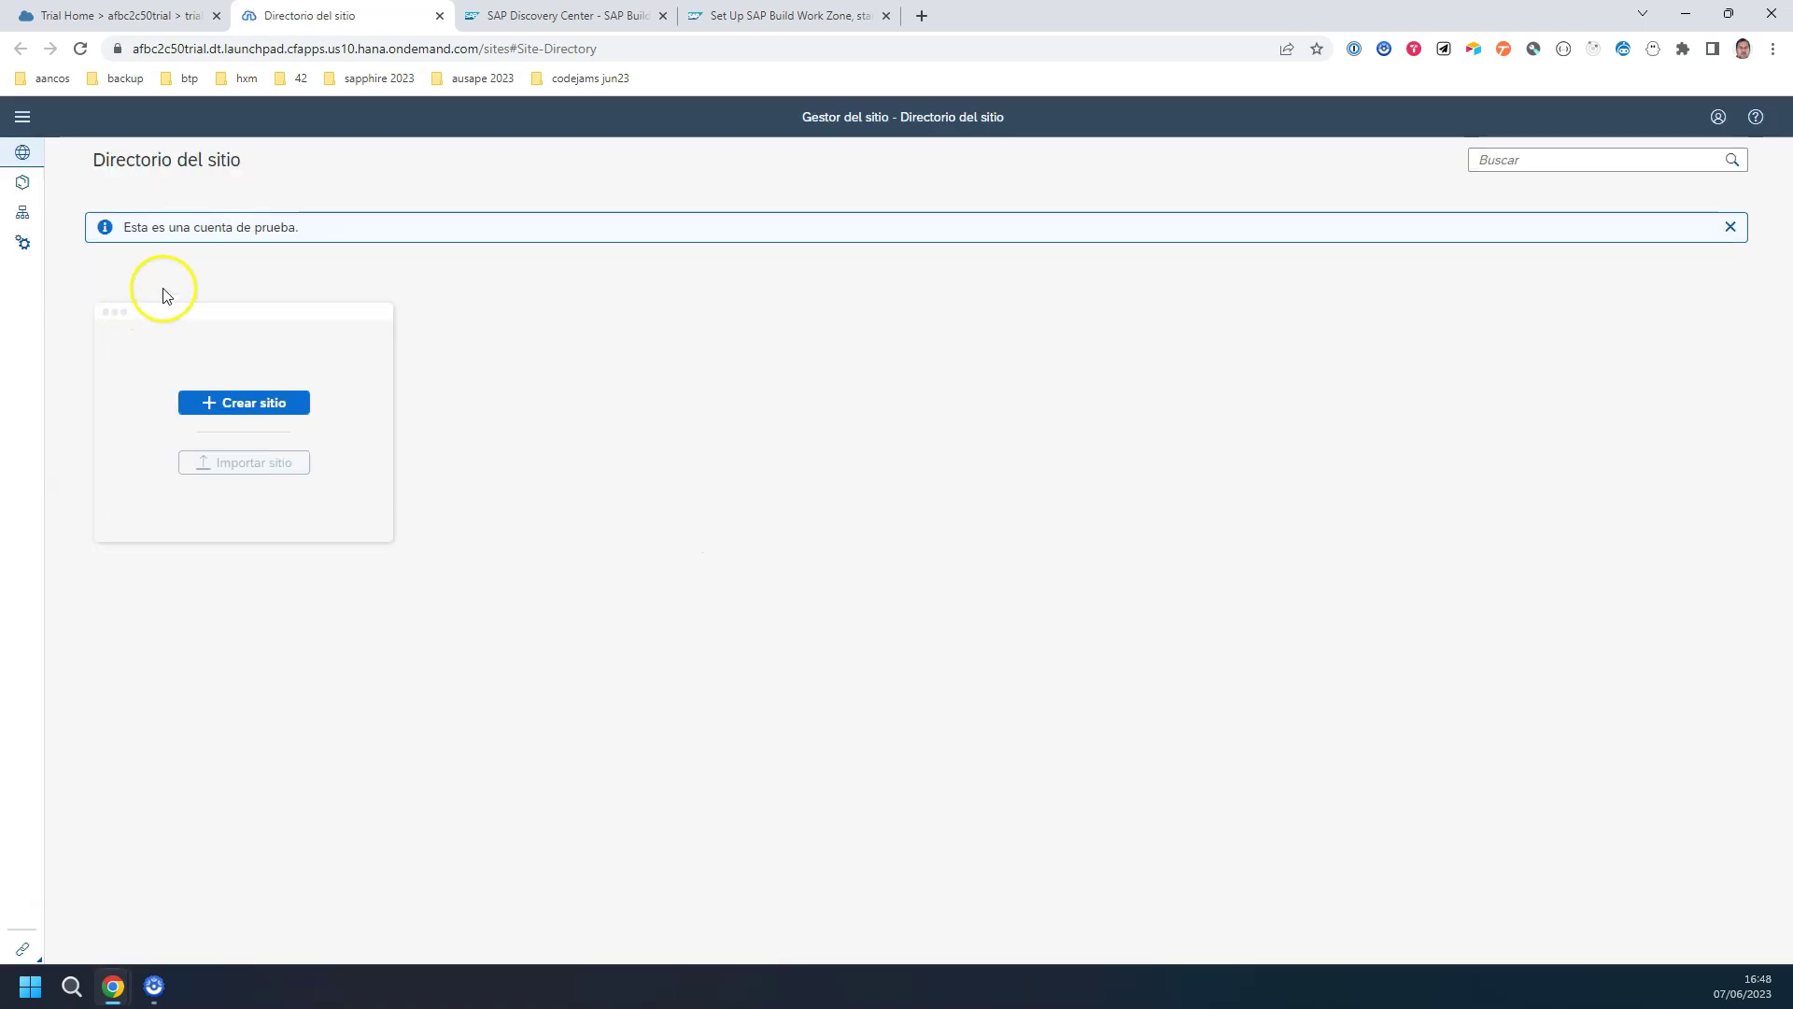
pyautogui.click(738, 16)
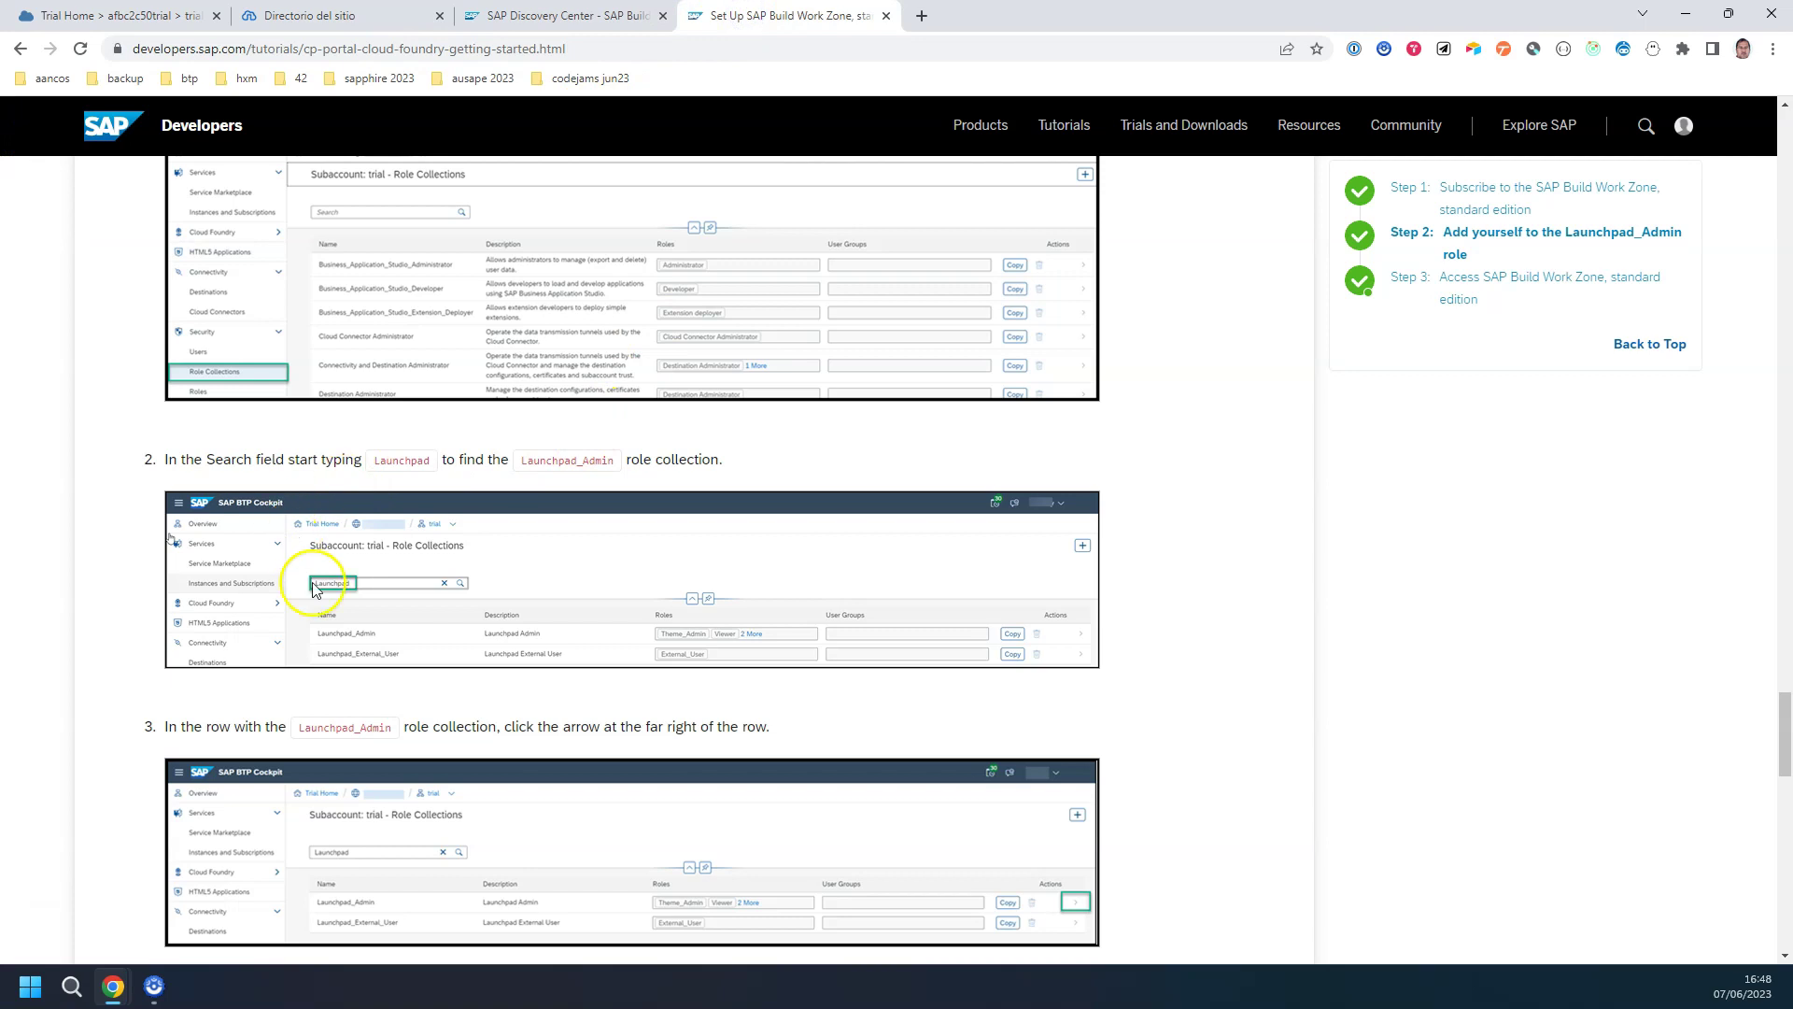
# Step: Expand the tutorial's Step 3 and scroll down to its quiz on the Launchpad_Admin role
pyautogui.scroll(-7, 448, 537)
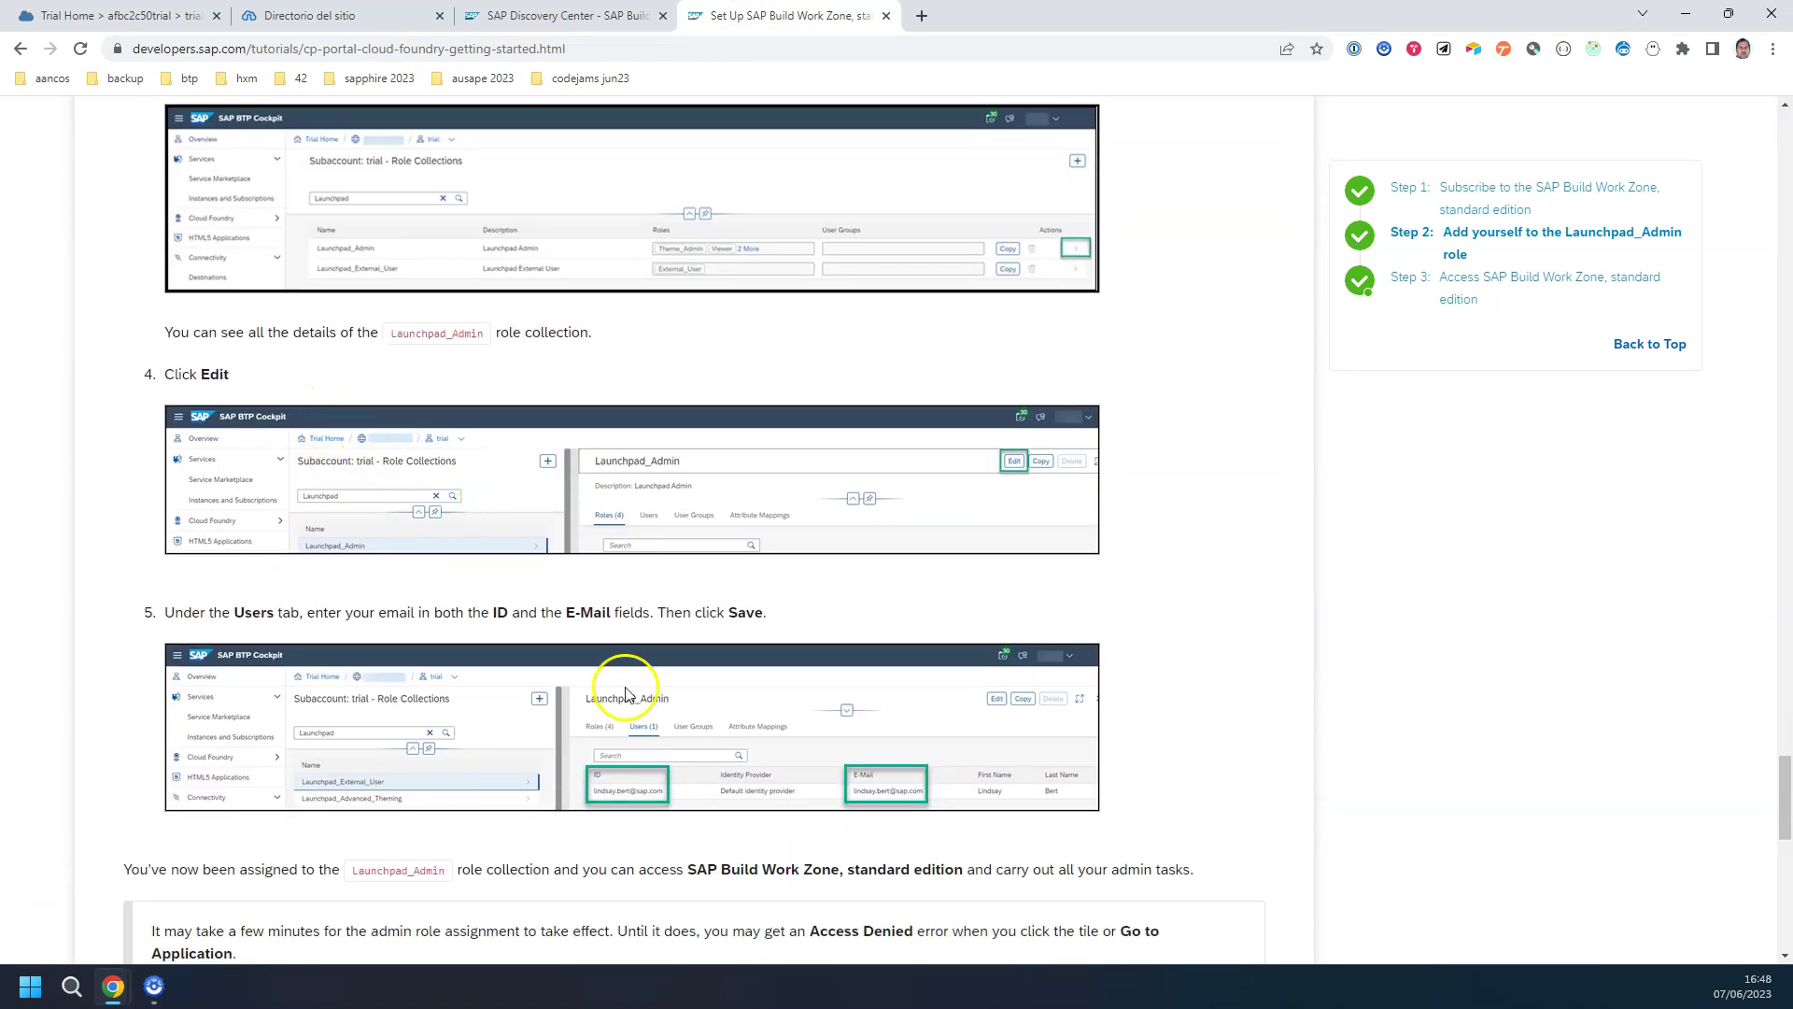
pyautogui.scroll(-3, 696, 742)
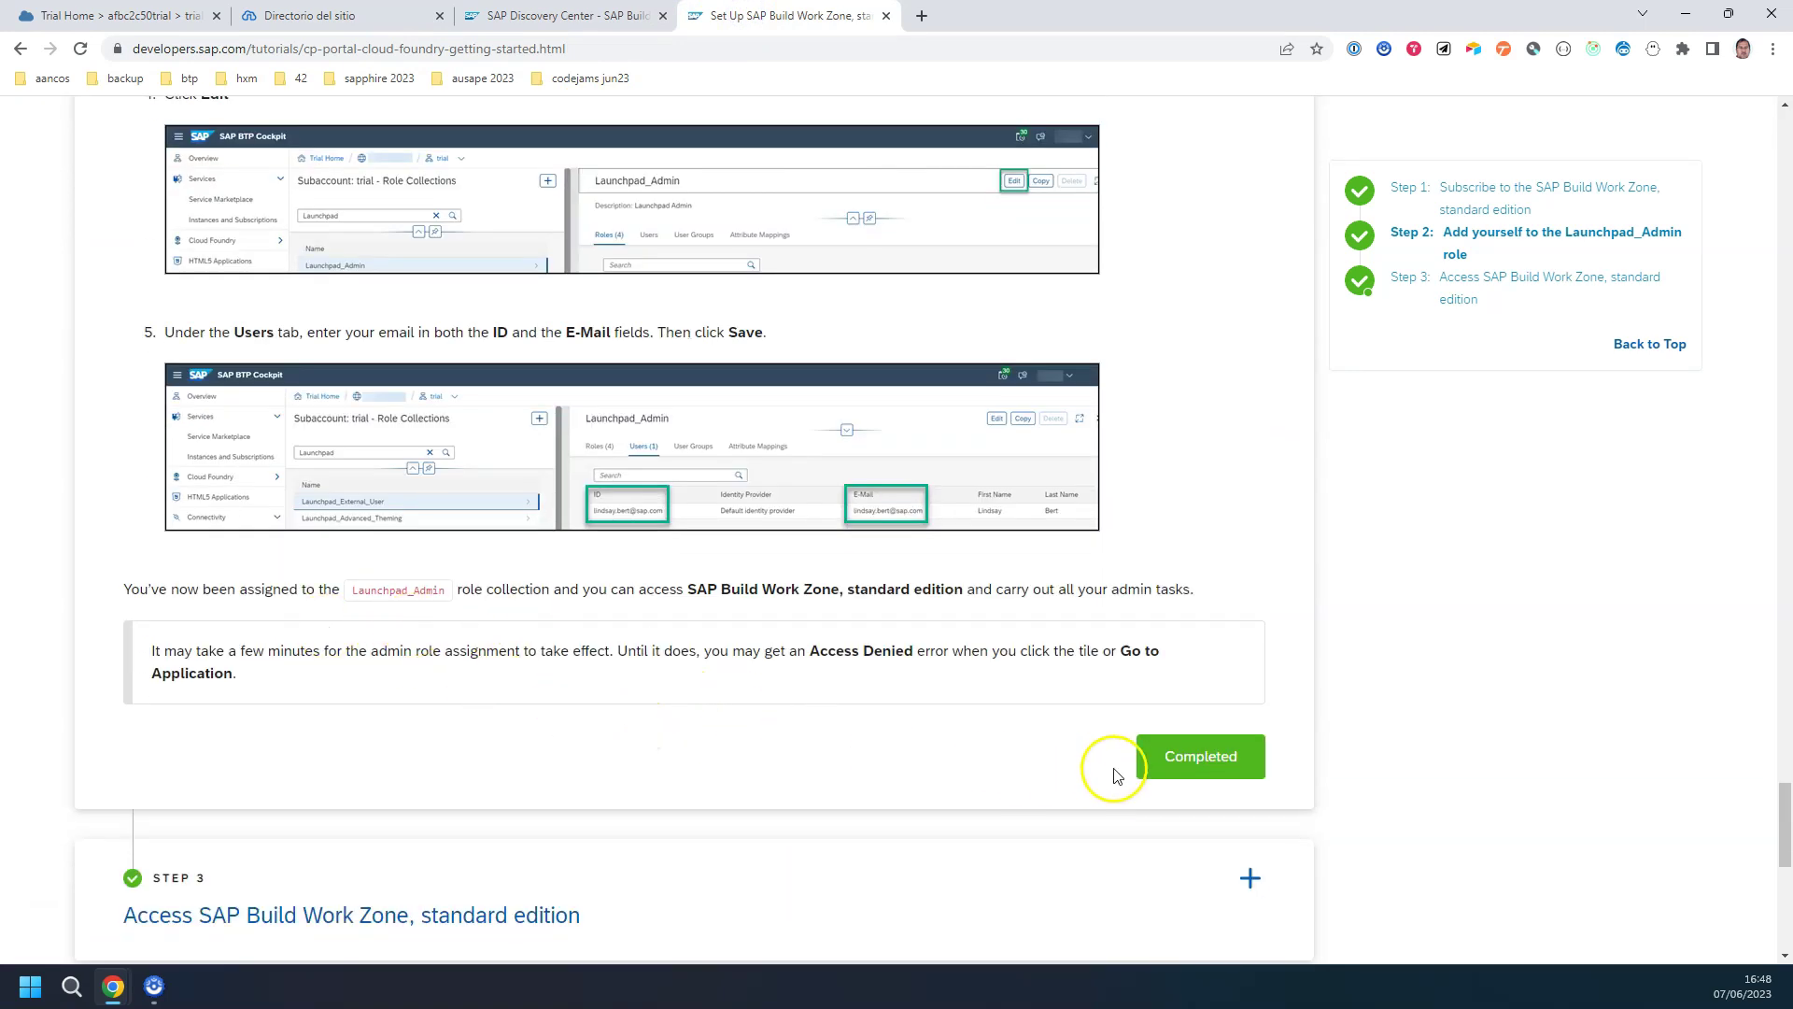
pyautogui.scroll(-6, 857, 604)
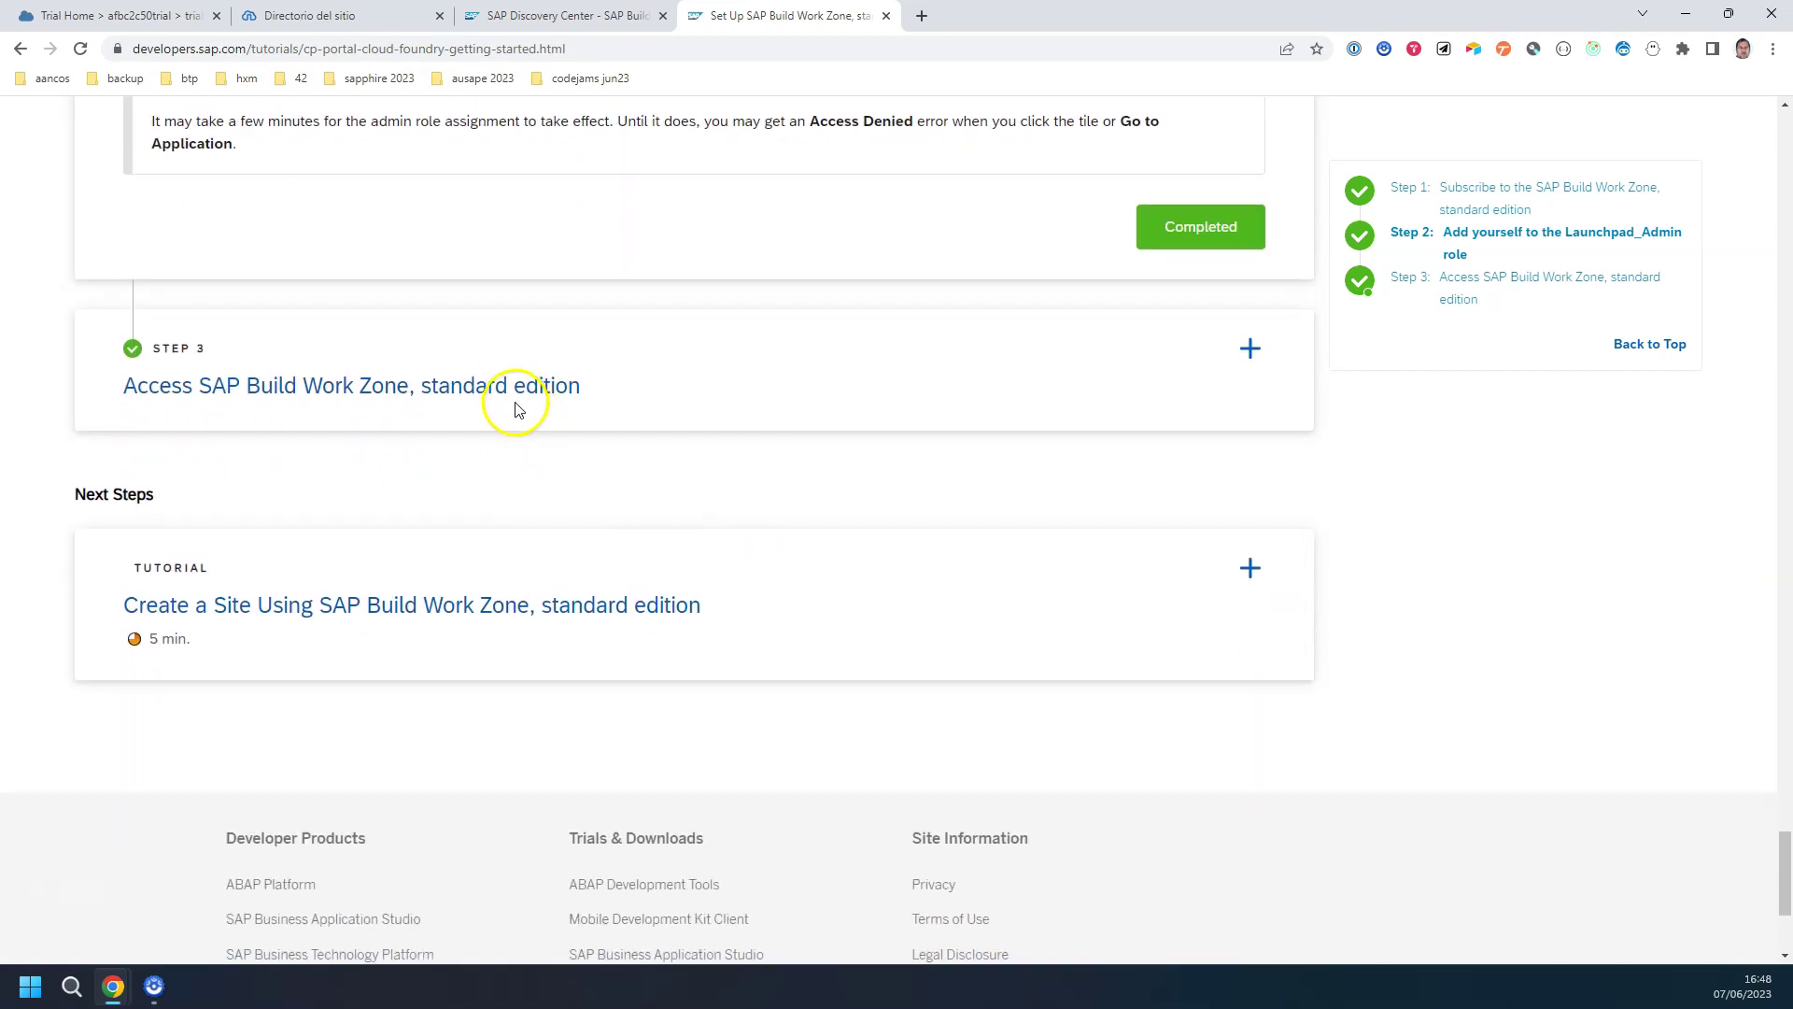
pyautogui.click(513, 400)
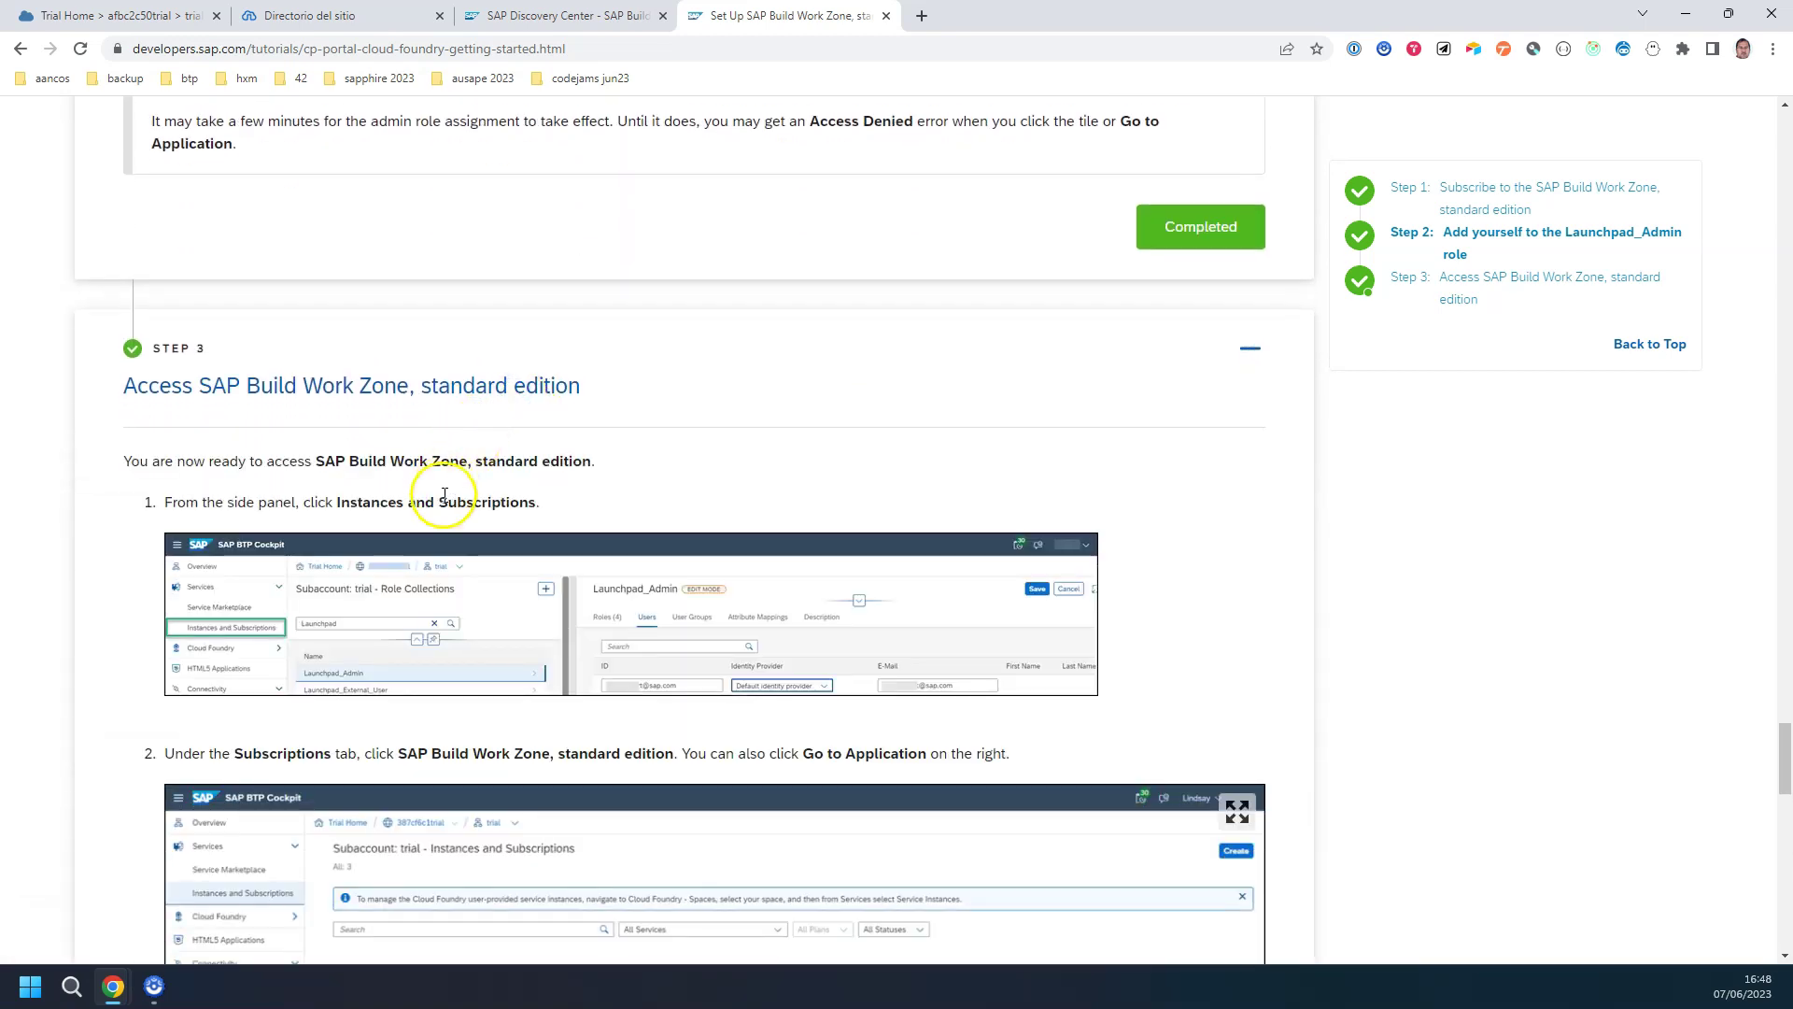
pyautogui.scroll(-10, 428, 545)
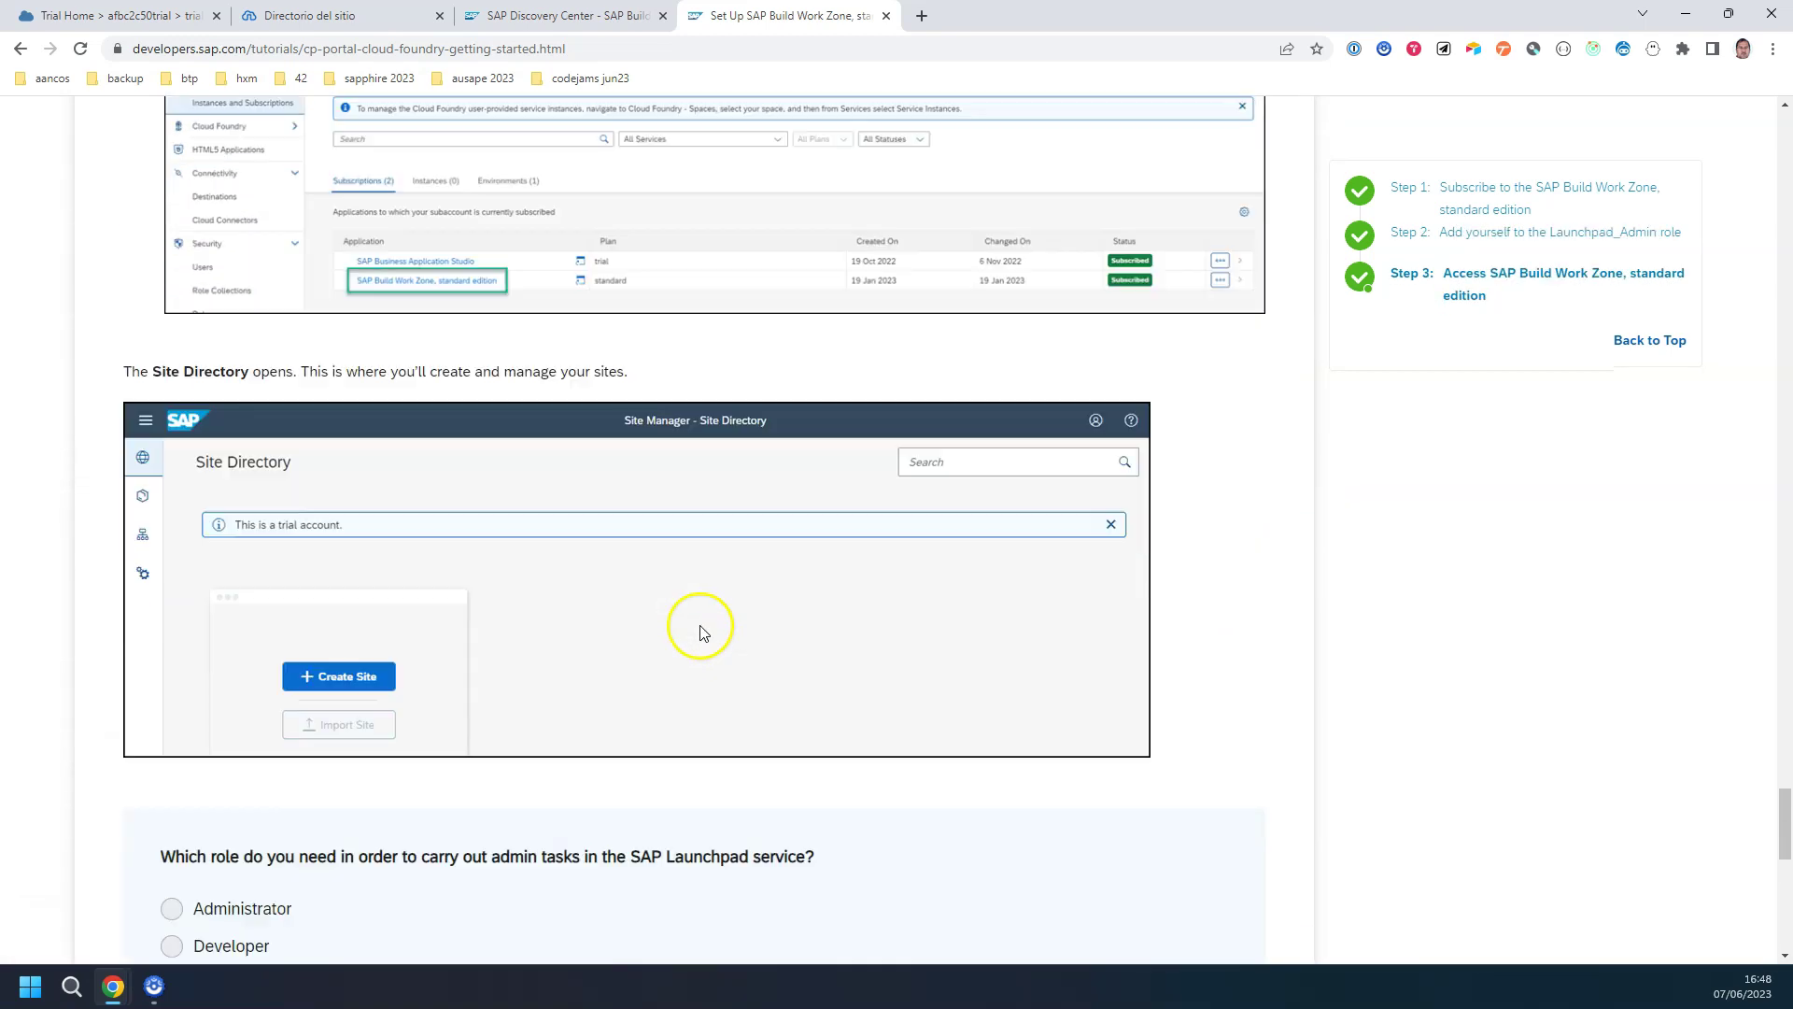
pyautogui.scroll(-2, 411, 509)
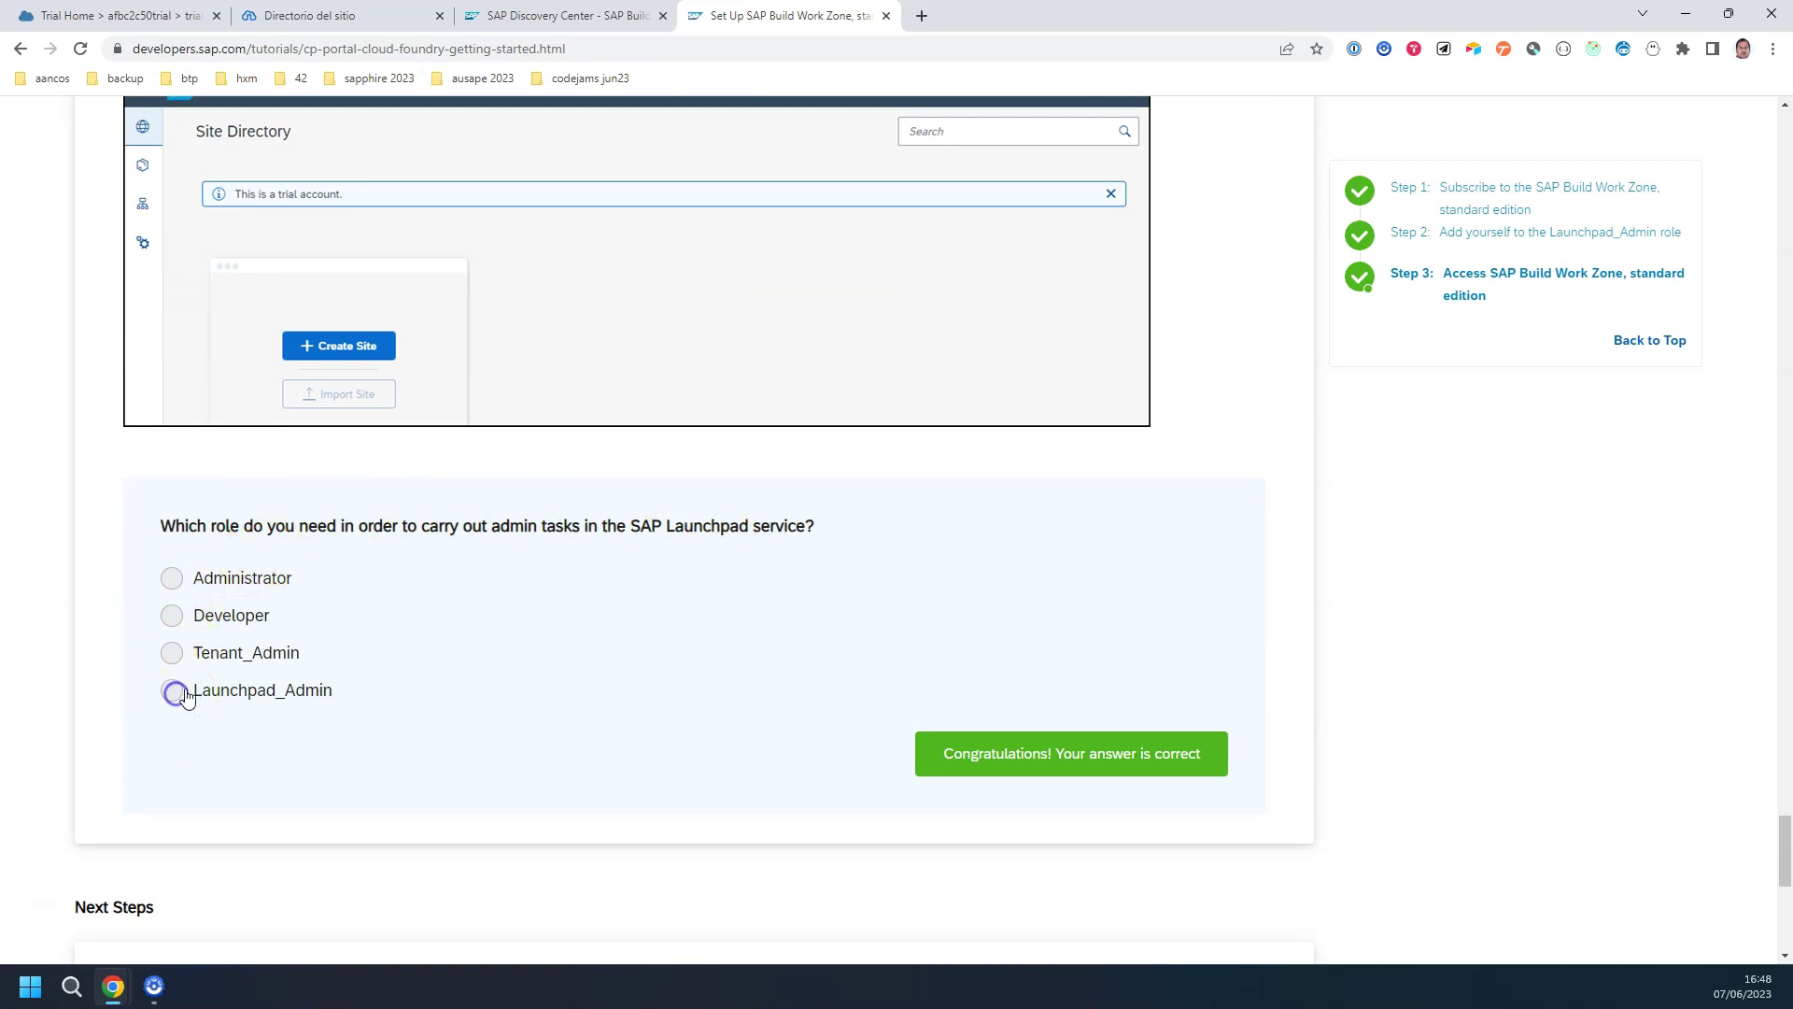
pyautogui.scroll(-6, 733, 560)
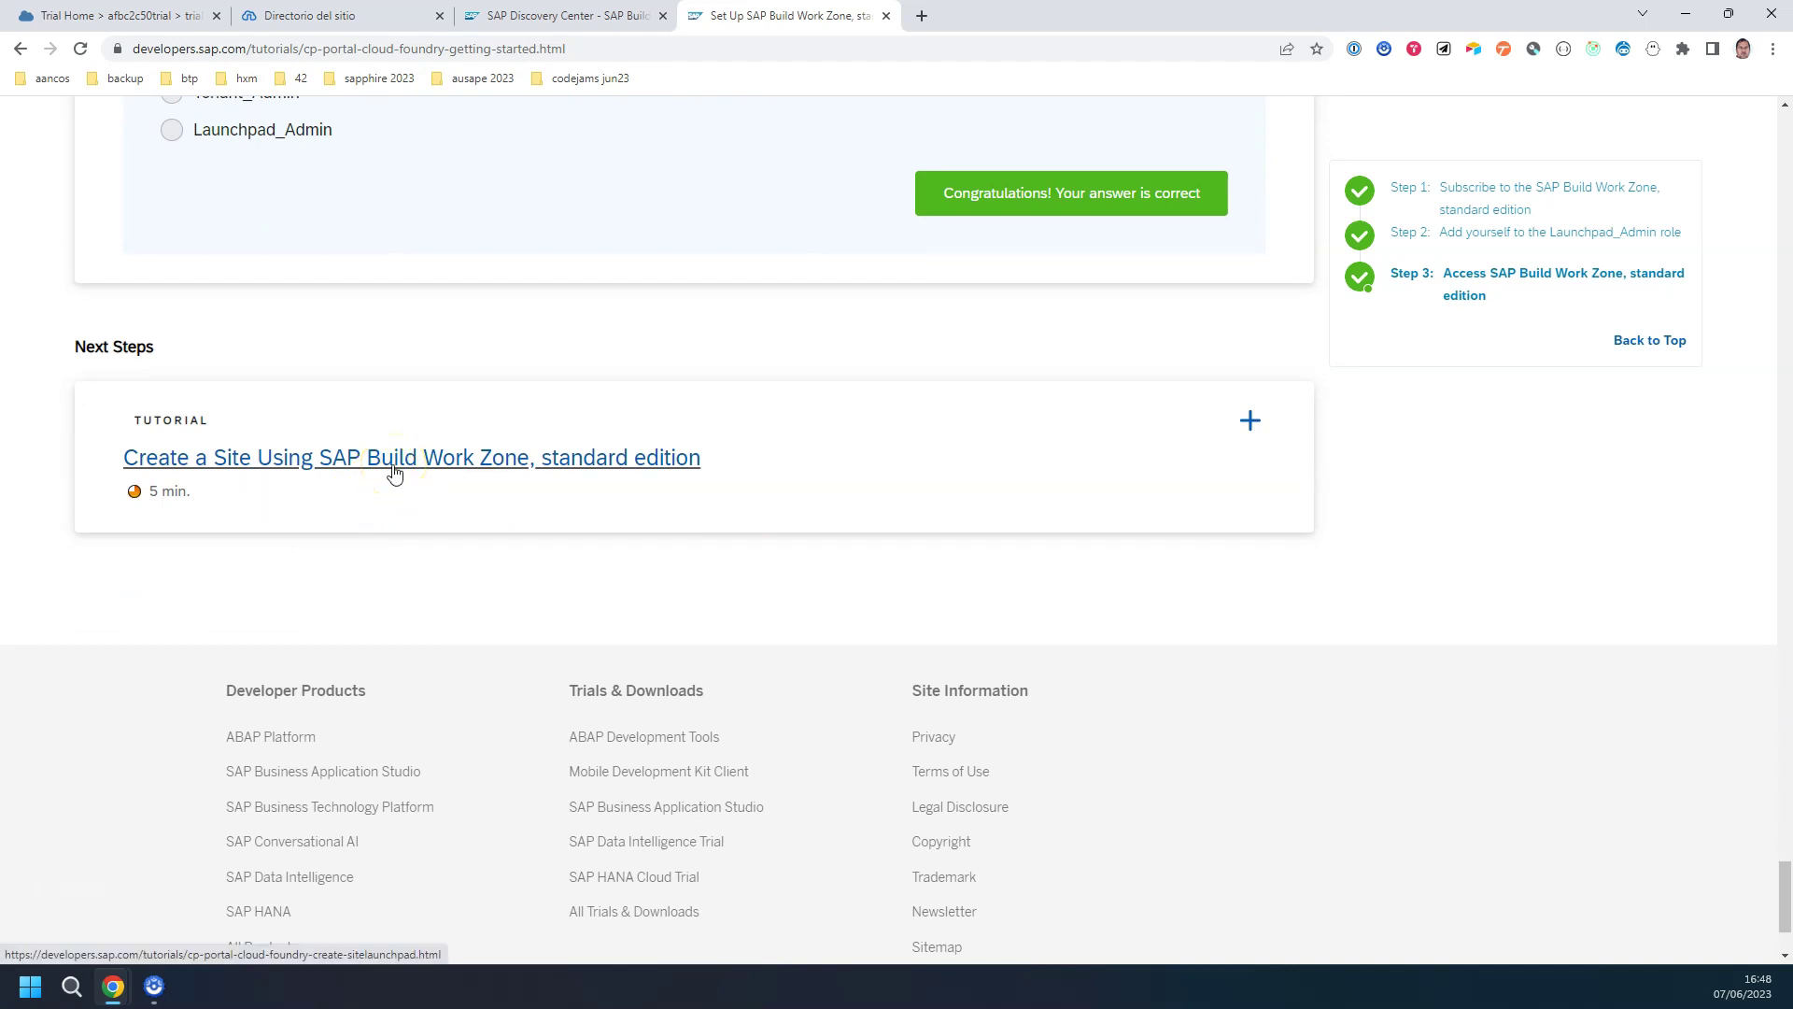
# Step: Return to the SAP BTP Cockpit, then bring the Work Zone Site Directory (Directorio del sitio) back into view
pyautogui.click(184, 20)
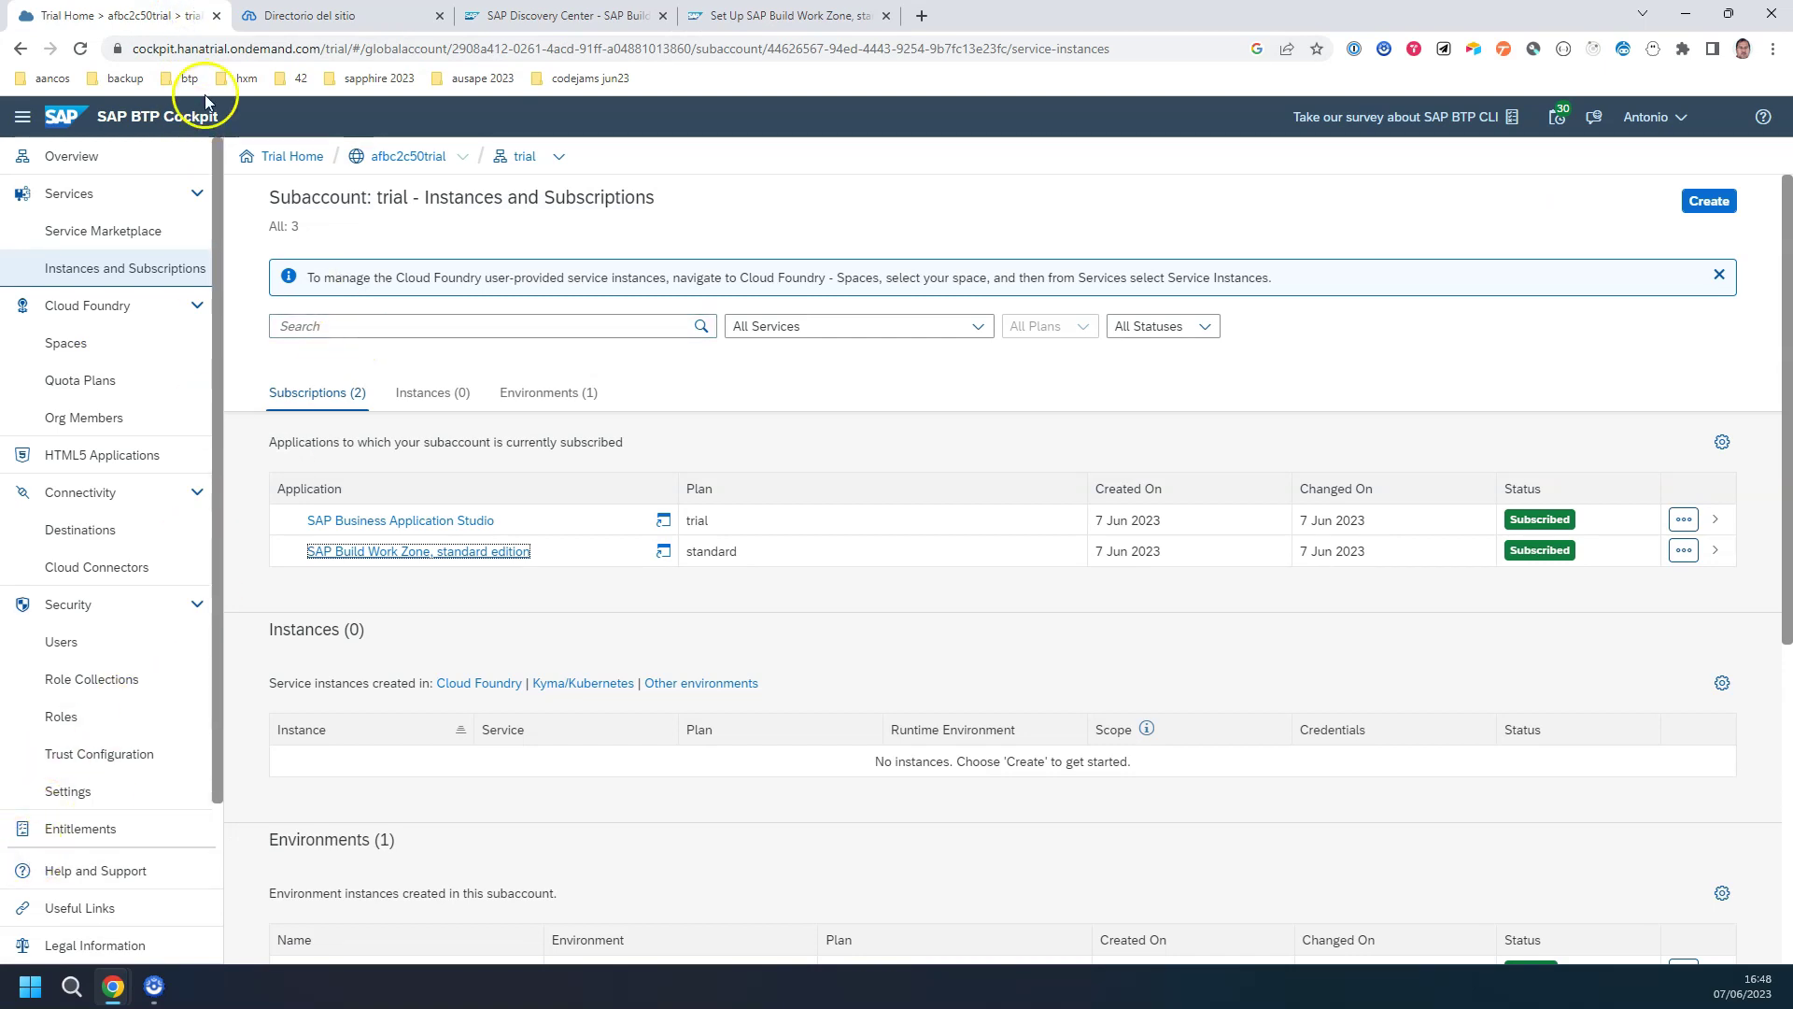
pyautogui.click(301, 19)
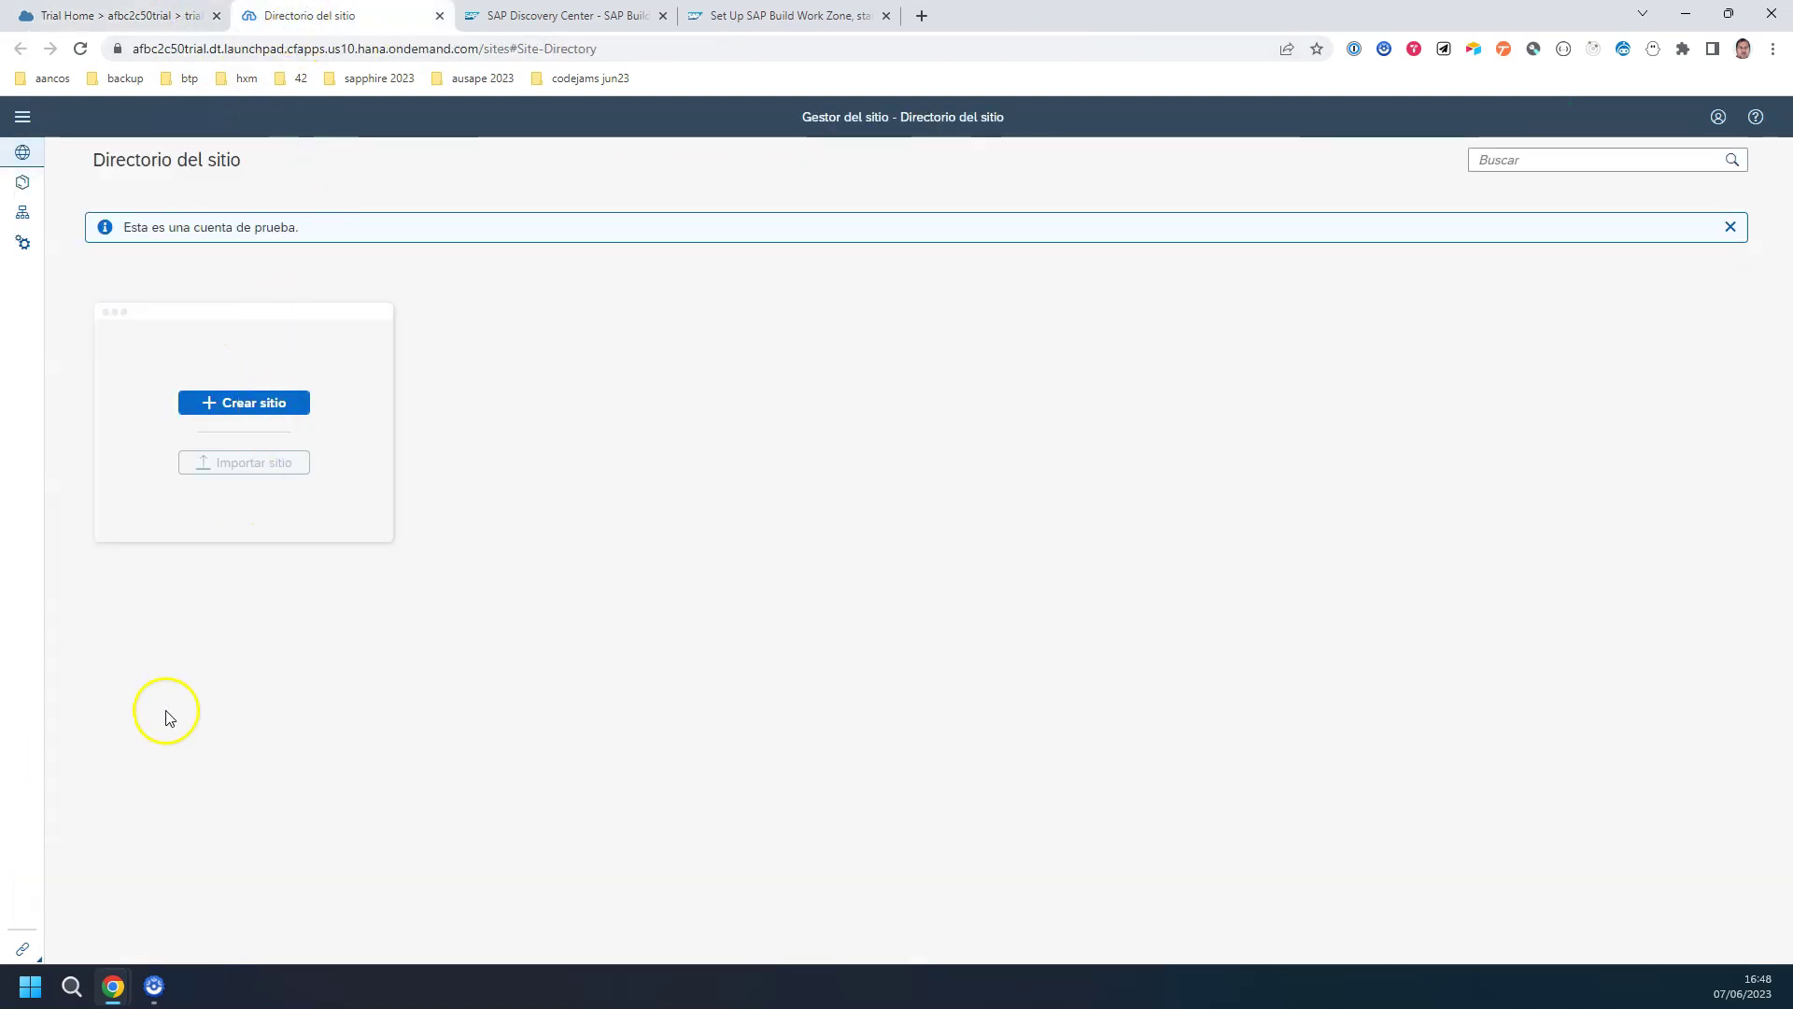